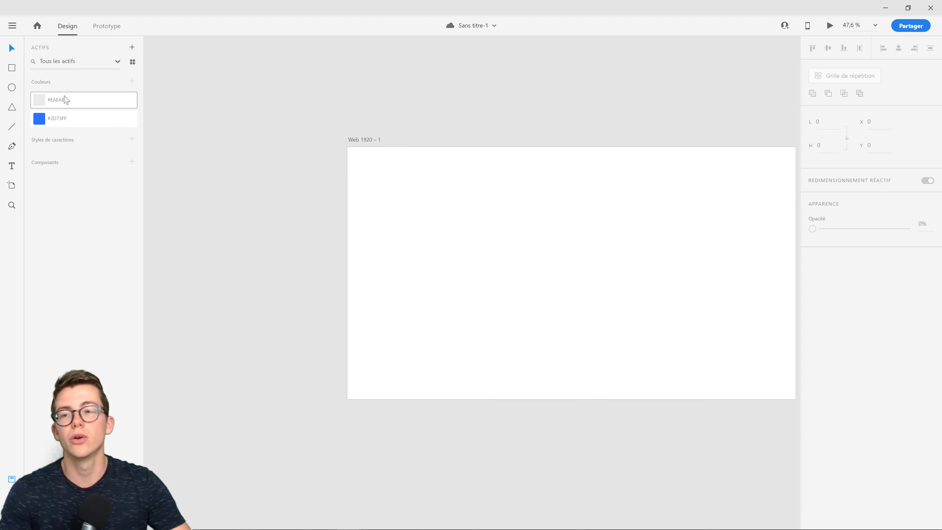
- Fill the Web 1920 – 1 artboard with a very pale blue derived from the saved #2D73FF colour
{"action": "scroll", "coordinate": [473, 163], "scroll_direction": "right", "scroll_amount": 5}
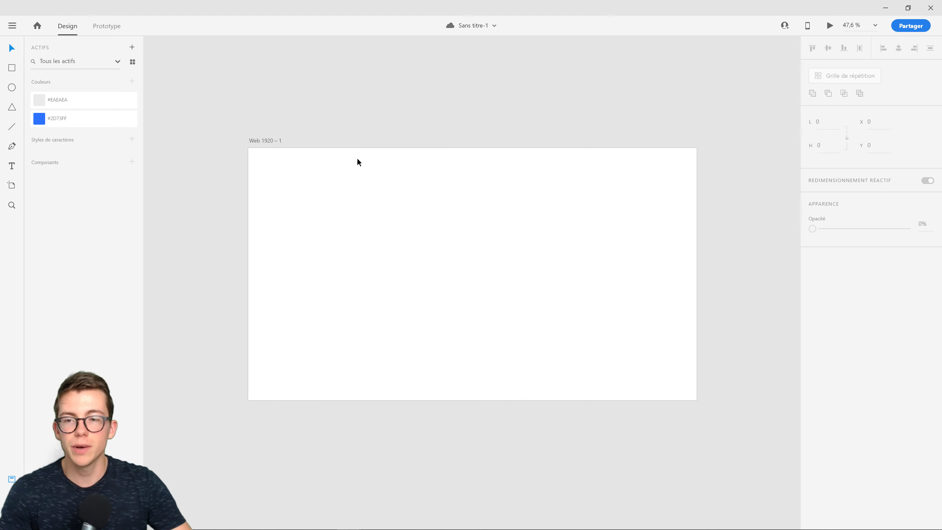
{"action": "left_click", "coordinate": [254, 139]}
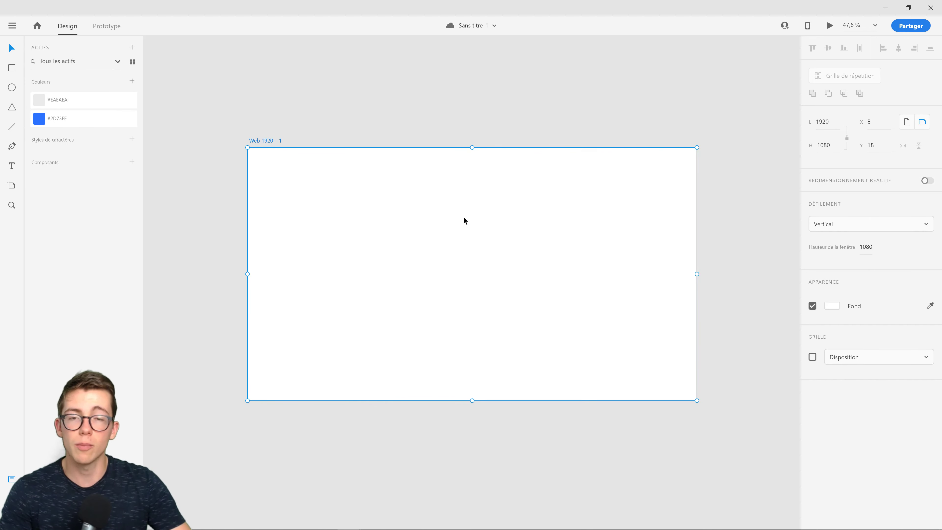
{"action": "left_click", "coordinate": [832, 306]}
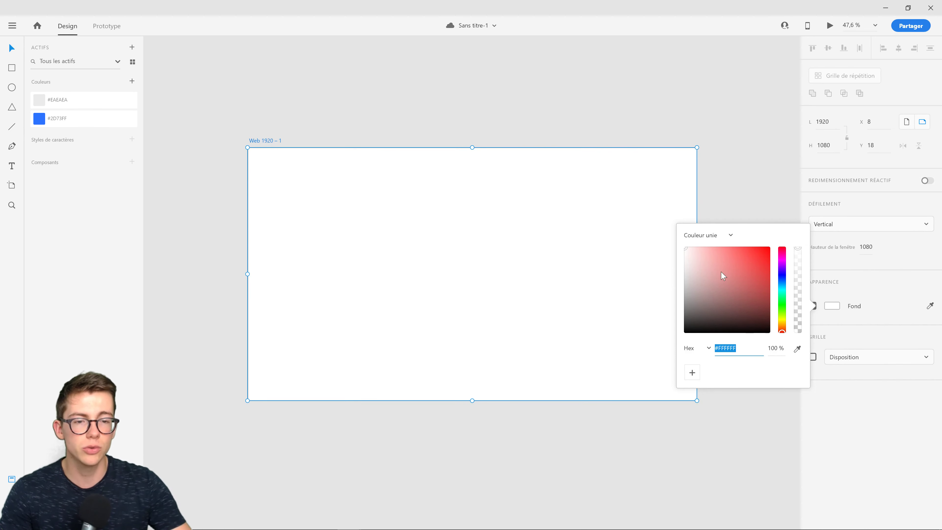
{"action": "left_click", "coordinate": [782, 299]}
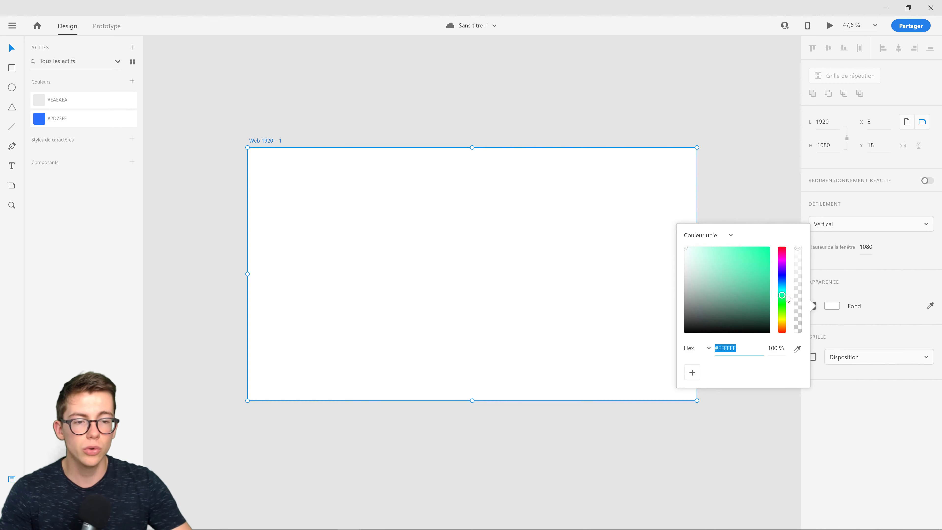
{"action": "left_click", "coordinate": [70, 122]}
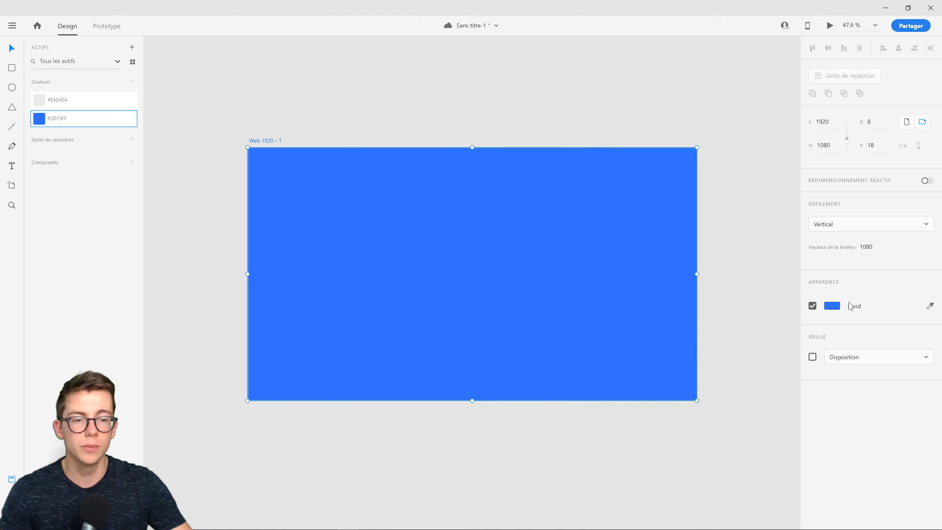
{"action": "left_click", "coordinate": [833, 306]}
{"action": "left_click_drag", "start_coordinate": [729, 260], "coordinate": [688, 249]}
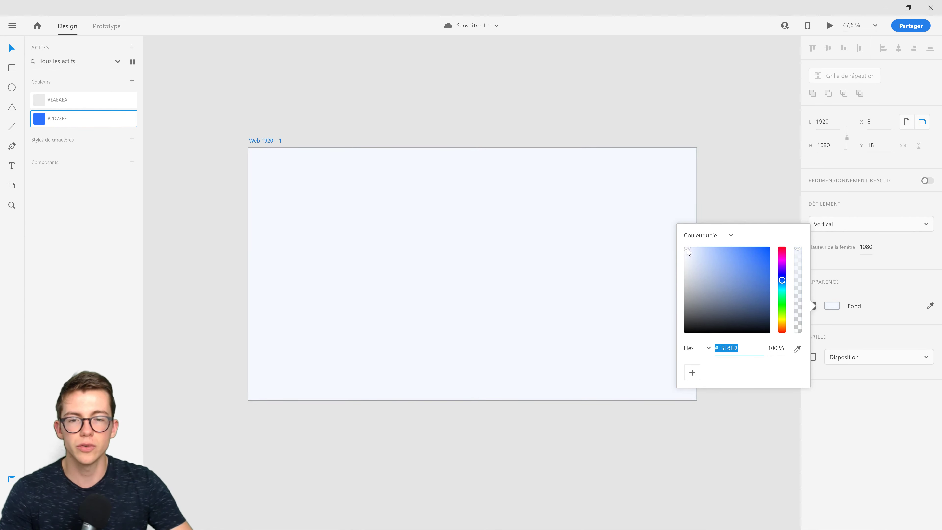
{"action": "left_click", "coordinate": [608, 444]}
- Draw a rectangle about 724 by 343 in the middle of the artboard and centre it horizontally
{"action": "left_click", "coordinate": [12, 68]}
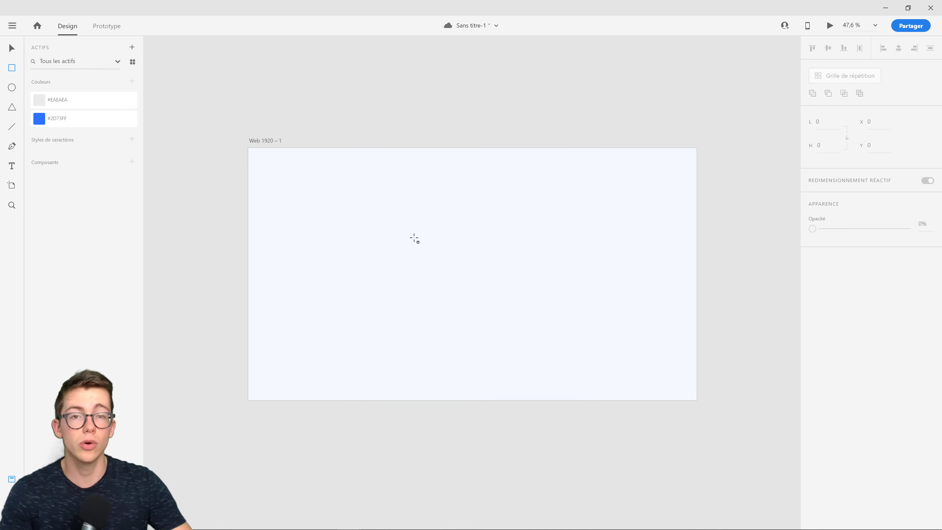
{"action": "left_click_drag", "start_coordinate": [397, 234], "coordinate": [567, 313]}
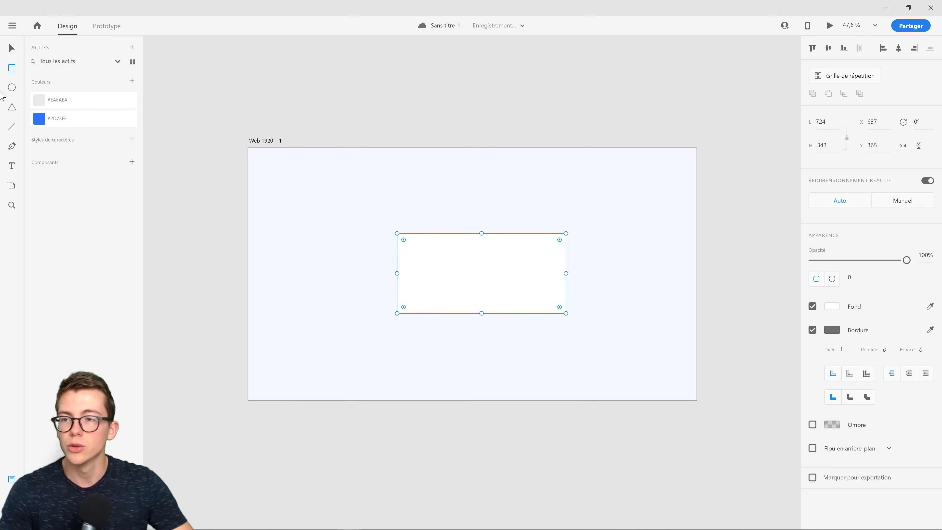
{"action": "left_click_drag", "start_coordinate": [524, 282], "coordinate": [515, 285]}
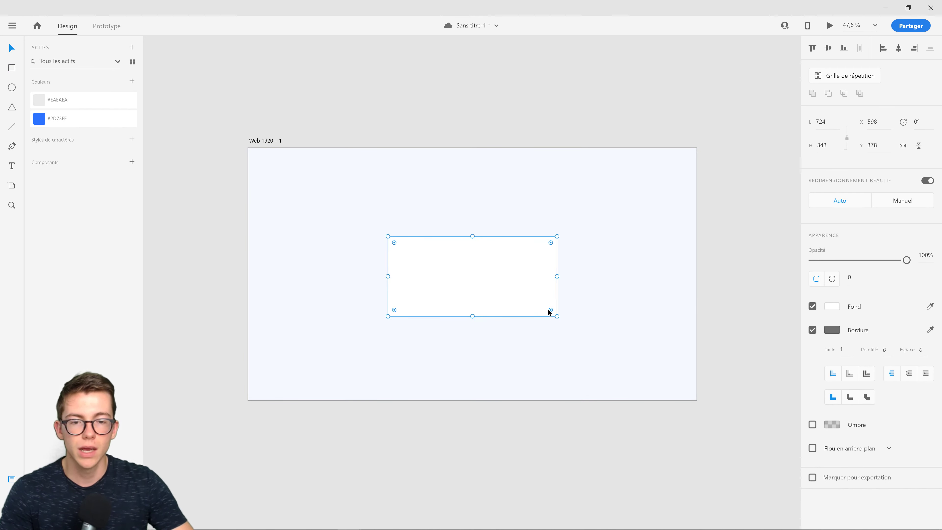
- Round the rectangle's corners to a radius of 18 and remove its border
{"action": "left_click_drag", "start_coordinate": [551, 311], "coordinate": [557, 315]}
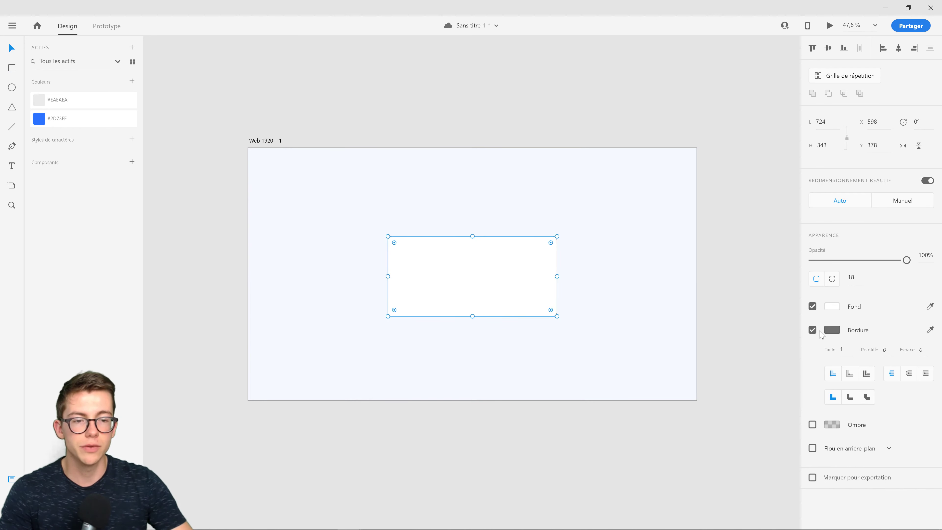
{"action": "left_click", "coordinate": [812, 329]}
{"action": "left_click", "coordinate": [760, 288]}
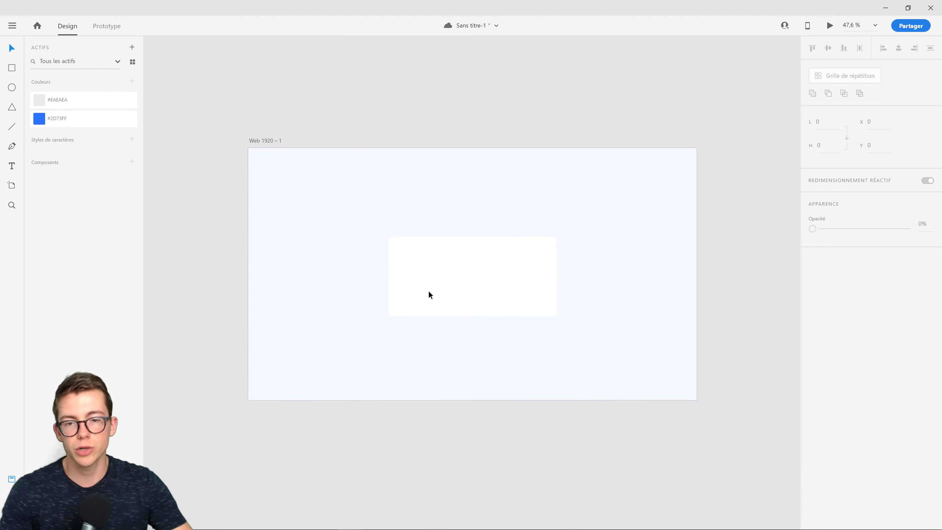
- Enable a drop shadow on the white card
{"action": "scroll", "coordinate": [429, 296], "scroll_direction": "up", "scroll_amount": 5}
{"action": "scroll", "coordinate": [366, 293], "scroll_direction": "down", "scroll_amount": 5}
{"action": "left_click", "coordinate": [440, 286]}
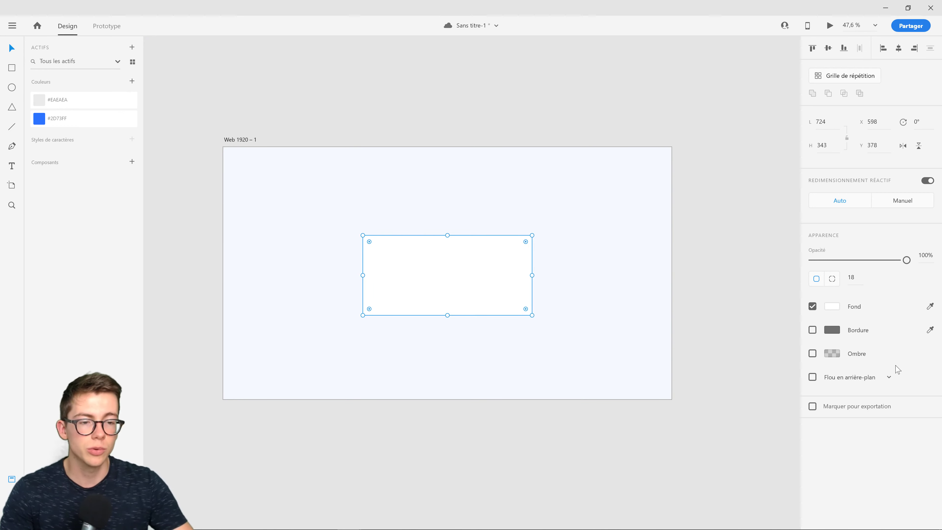
{"action": "left_click", "coordinate": [813, 353]}
{"action": "scroll", "coordinate": [406, 321], "scroll_direction": "up", "scroll_amount": 5}
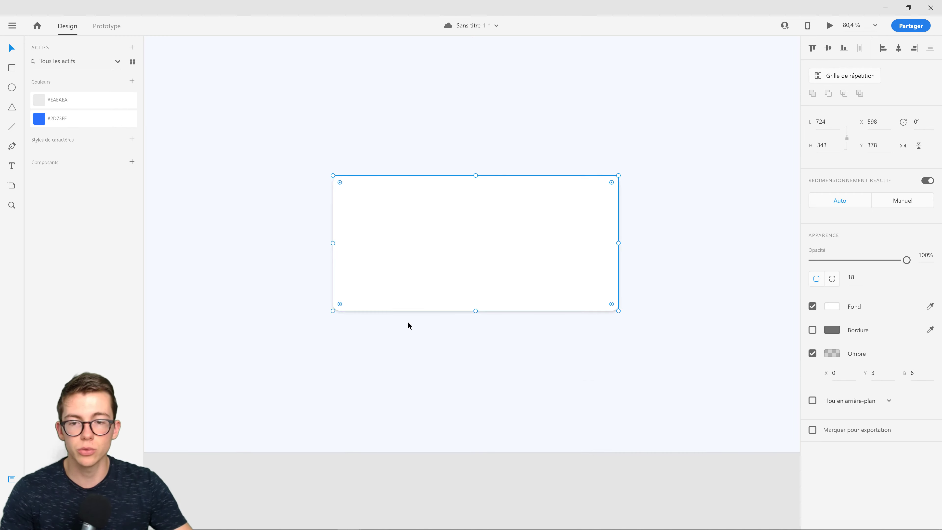
{"action": "left_click", "coordinate": [594, 372]}
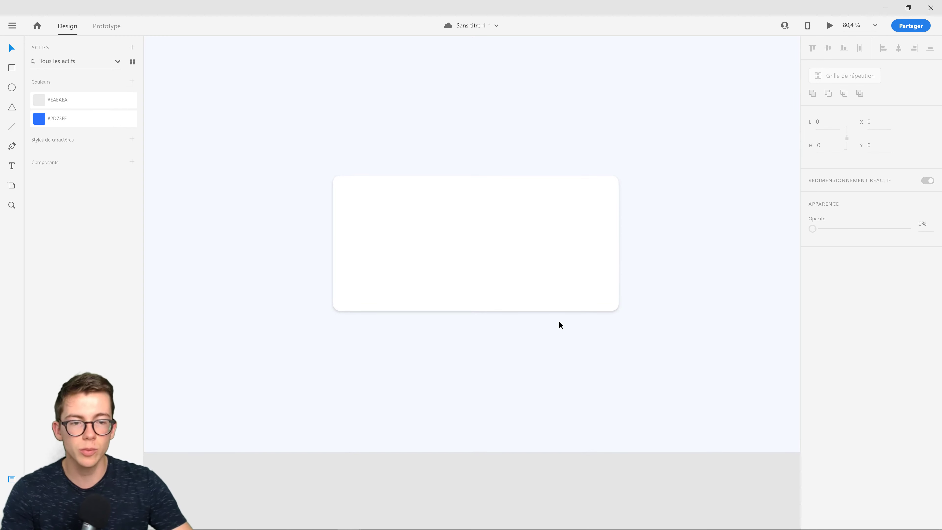
- Reduce the opacity of the card's shadow colour to 8%
{"action": "left_click", "coordinate": [528, 284]}
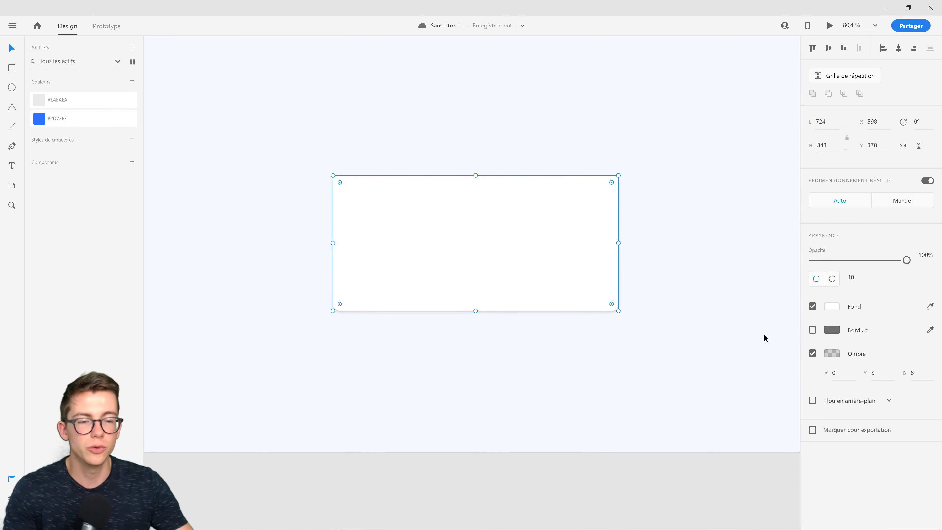
{"action": "left_click", "coordinate": [833, 355]}
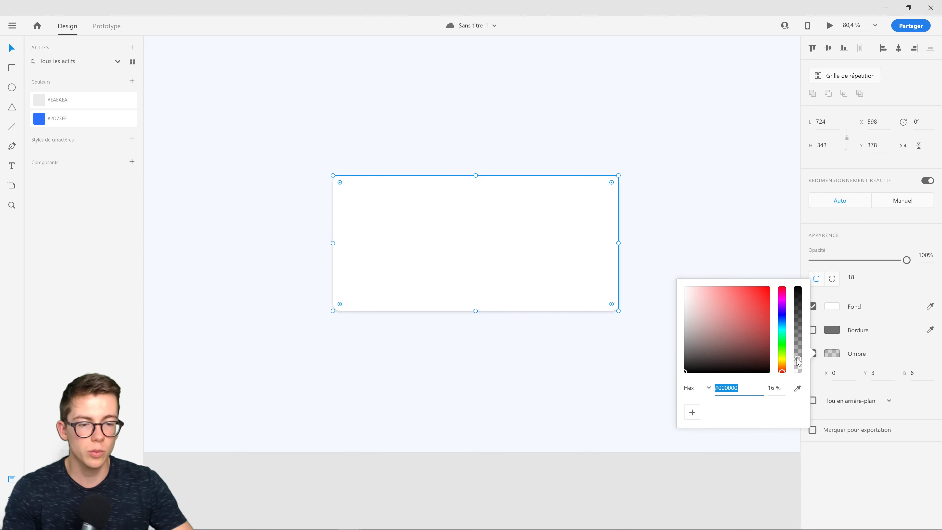
{"action": "left_click_drag", "start_coordinate": [798, 359], "coordinate": [798, 370]}
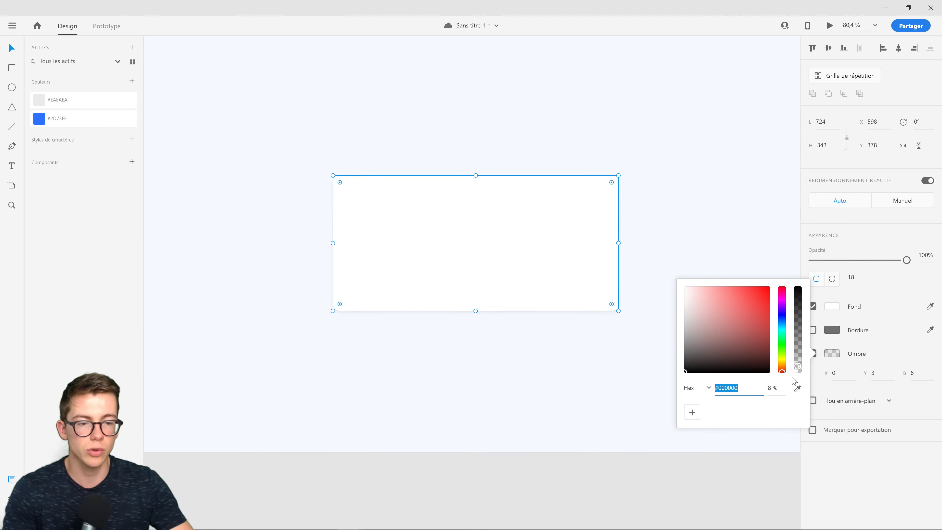
- Set the card shadow's Y offset to 10 and save the document
{"action": "left_click", "coordinate": [893, 376]}
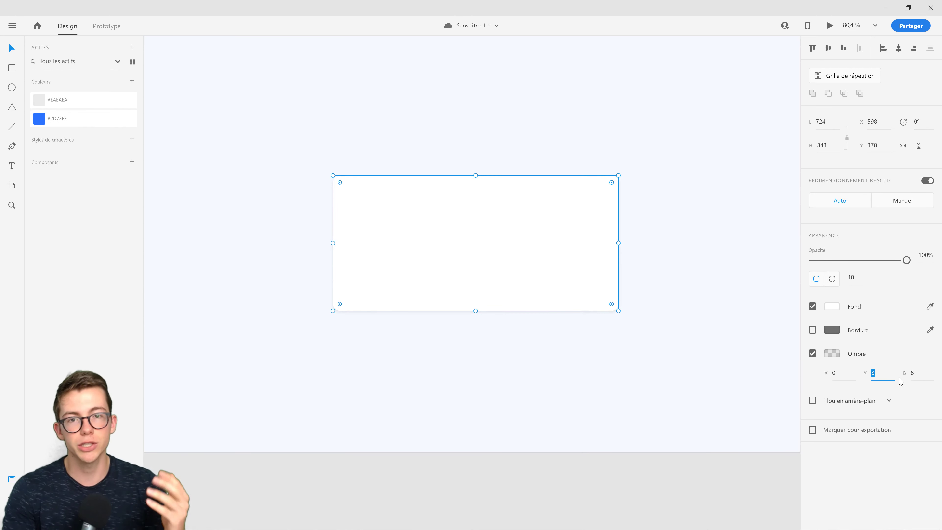
{"action": "key", "text": "ctrl+s"}
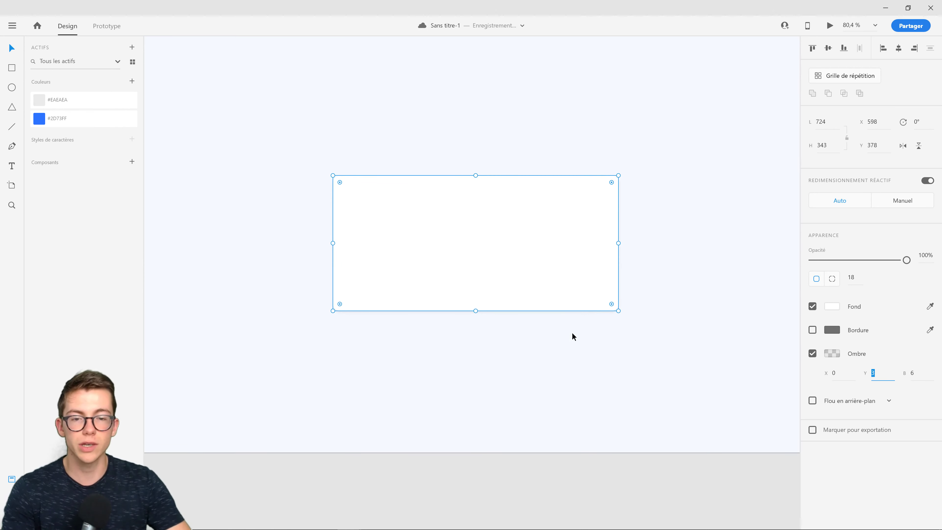
{"action": "left_click", "coordinate": [574, 316]}
{"action": "left_click", "coordinate": [401, 300]}
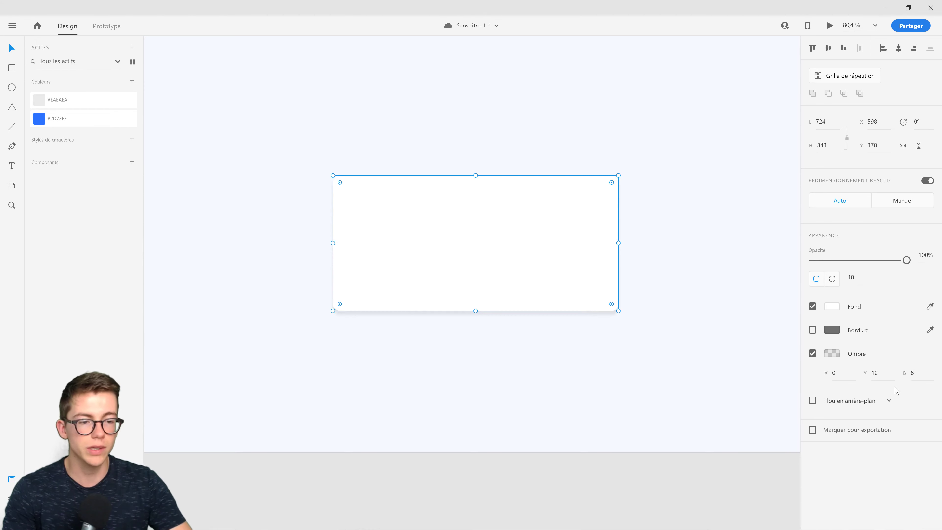
- Set the card shadow's blur to 30 and check it with the whole artboard in view
{"action": "left_click", "coordinate": [914, 373]}
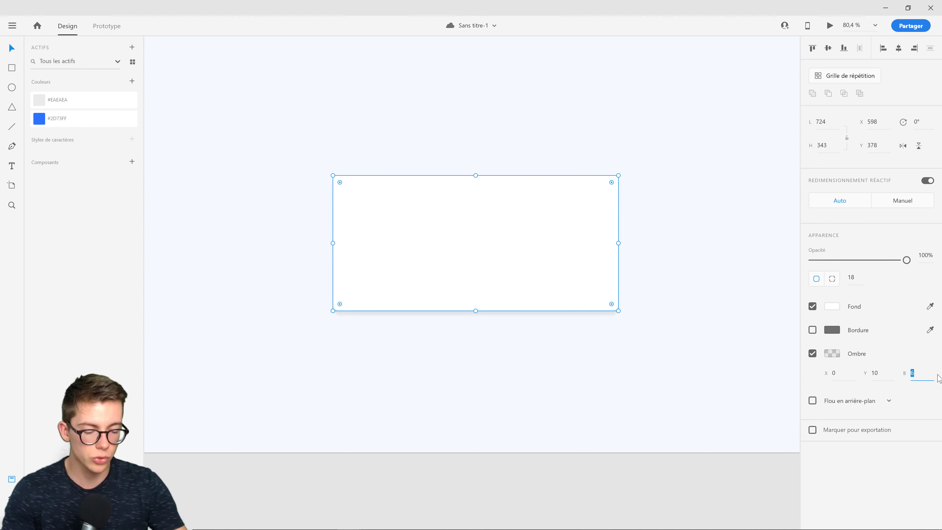
{"action": "key", "text": "Return"}
{"action": "left_click", "coordinate": [929, 375]}
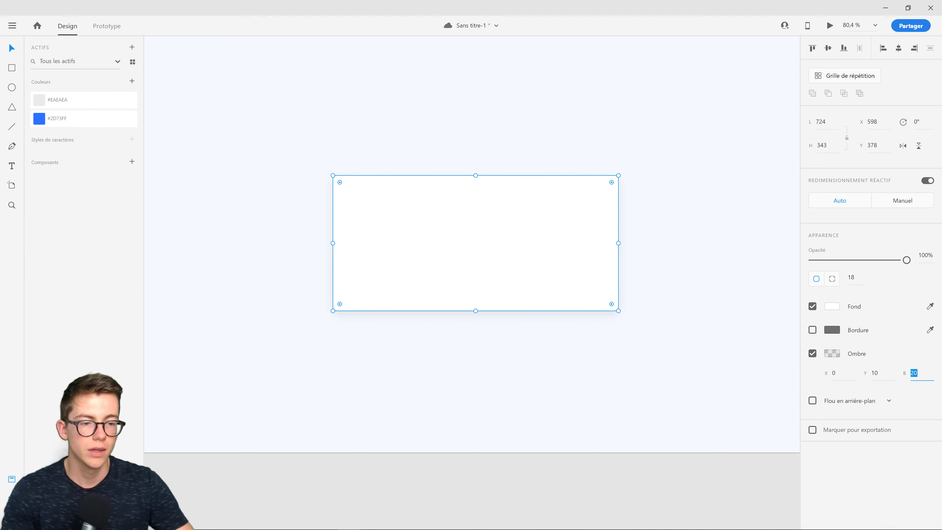
{"action": "type", "text": "30"}
{"action": "key", "text": "Return"}
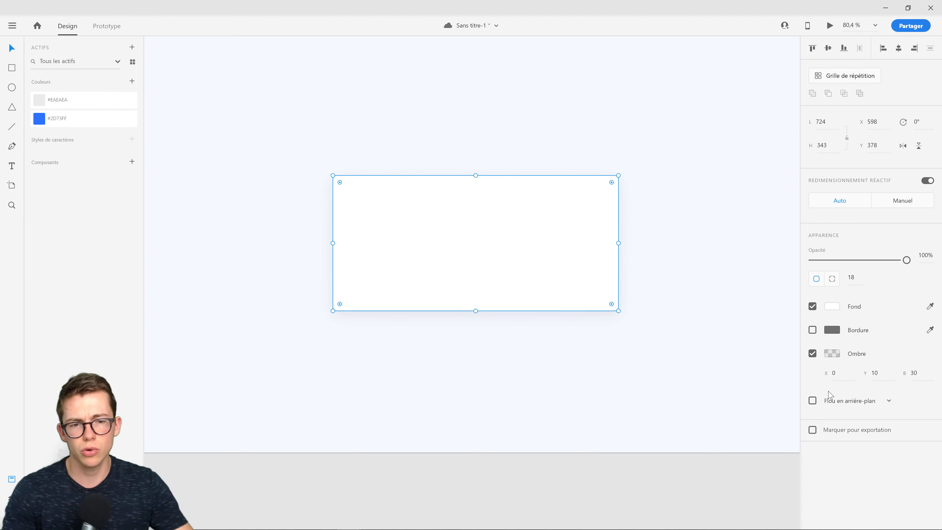
{"action": "left_click", "coordinate": [468, 341]}
{"action": "key", "text": "ctrl+0"}
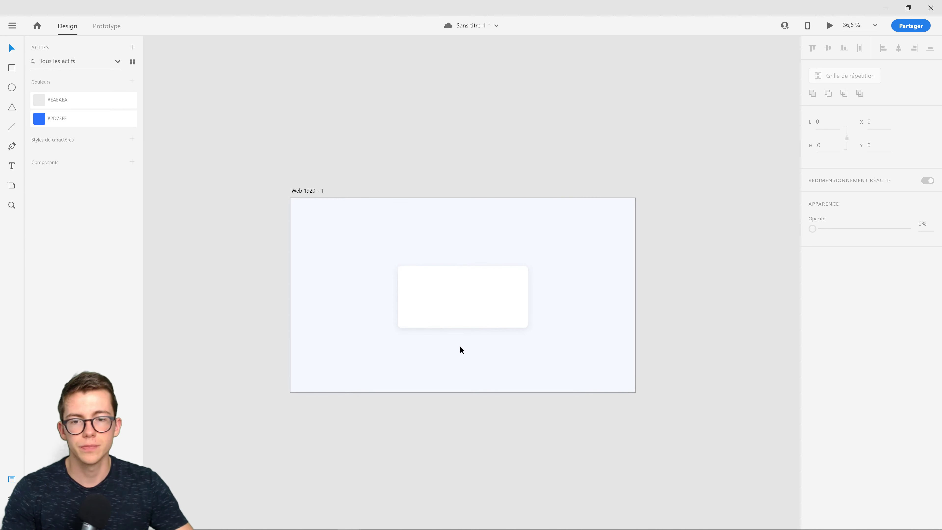
- Change the card's shadow colour to a medium grey
{"action": "left_click", "coordinate": [501, 287]}
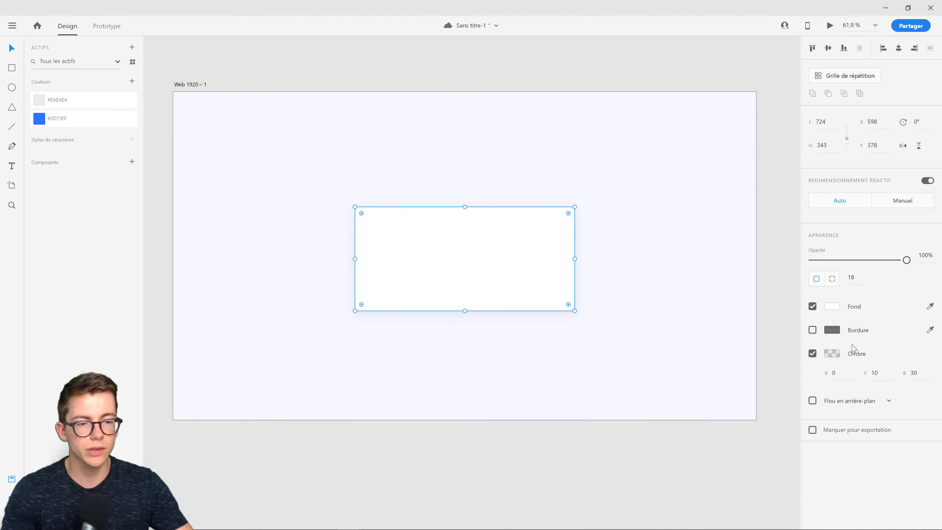
{"action": "left_click", "coordinate": [831, 354]}
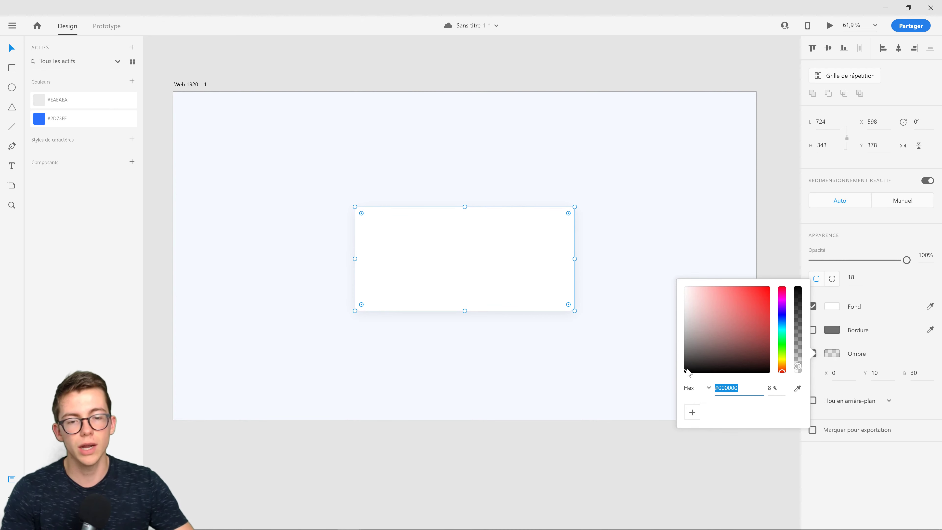
{"action": "left_click_drag", "start_coordinate": [687, 372], "coordinate": [683, 329]}
{"action": "left_click", "coordinate": [885, 471]}
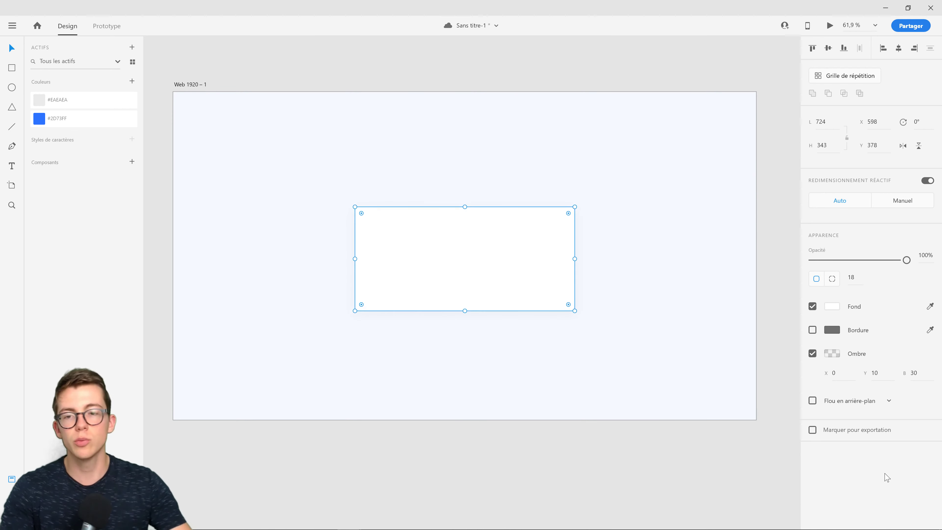
- Soften the card's shadow with a blur of 40 and a Y offset of 15
{"action": "double_click", "coordinate": [913, 373]}
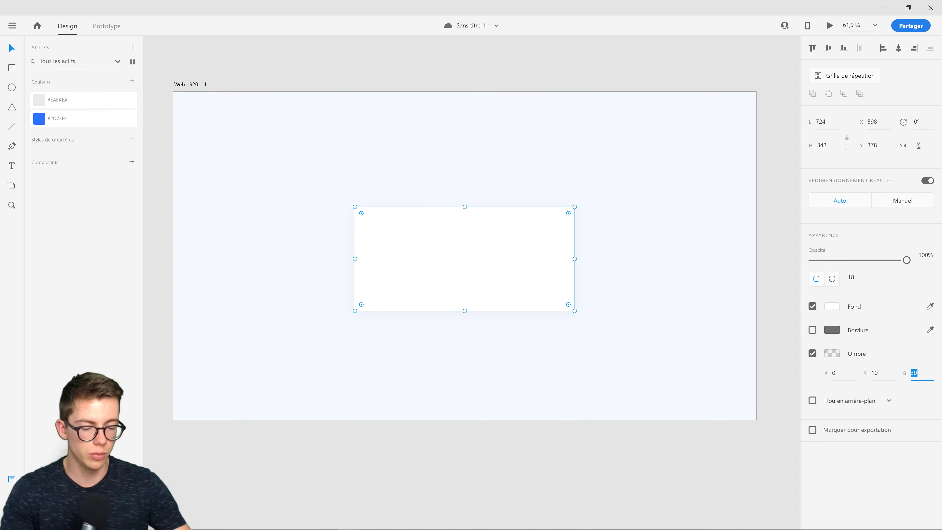
{"action": "type", "text": "40"}
{"action": "key", "text": "Return"}
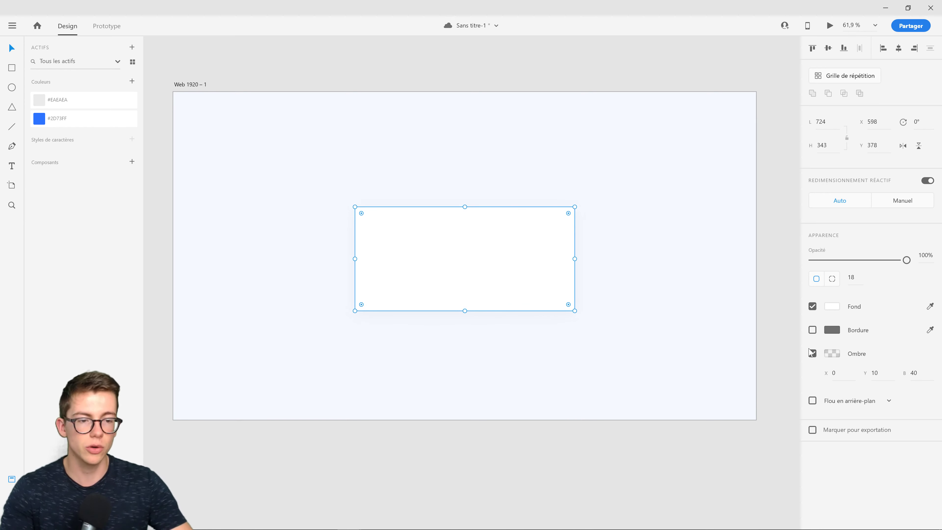
{"action": "double_click", "coordinate": [875, 373]}
{"action": "type", "text": "15"}
{"action": "key", "text": "Return"}
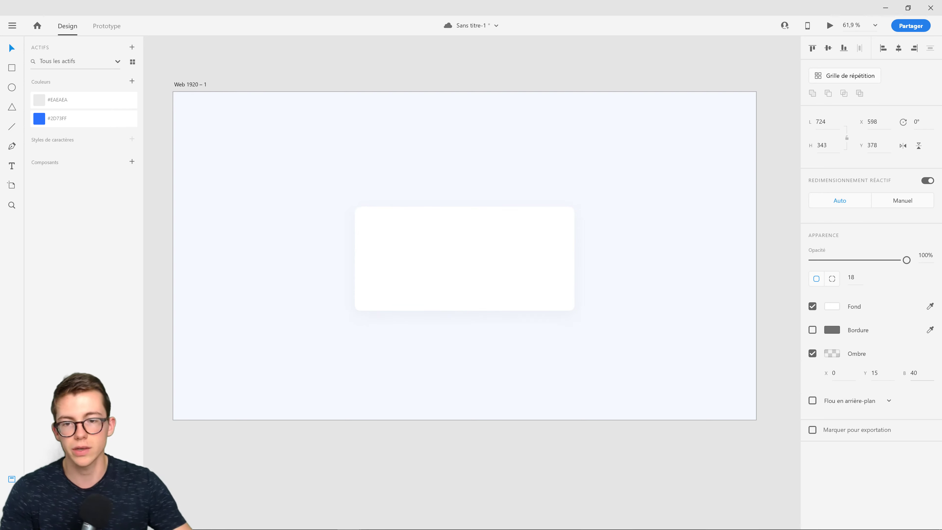
{"action": "left_click", "coordinate": [623, 360]}
{"action": "scroll", "coordinate": [599, 363], "scroll_direction": "down", "scroll_amount": 3}
{"action": "scroll", "coordinate": [548, 406], "scroll_direction": "up", "scroll_amount": 3}
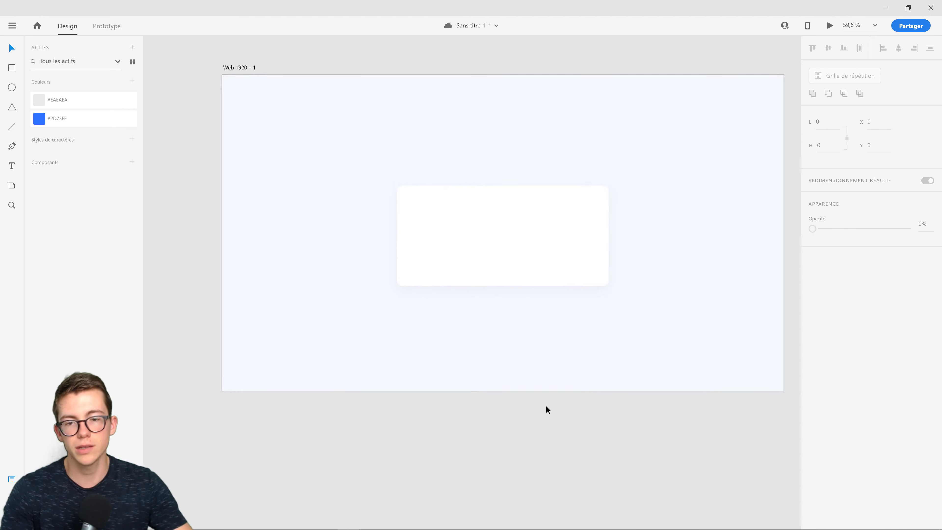
- Move the white card to the exact centre of the artboard
{"action": "left_click", "coordinate": [564, 224]}
{"action": "left_click_drag", "start_coordinate": [565, 225], "coordinate": [555, 228]}
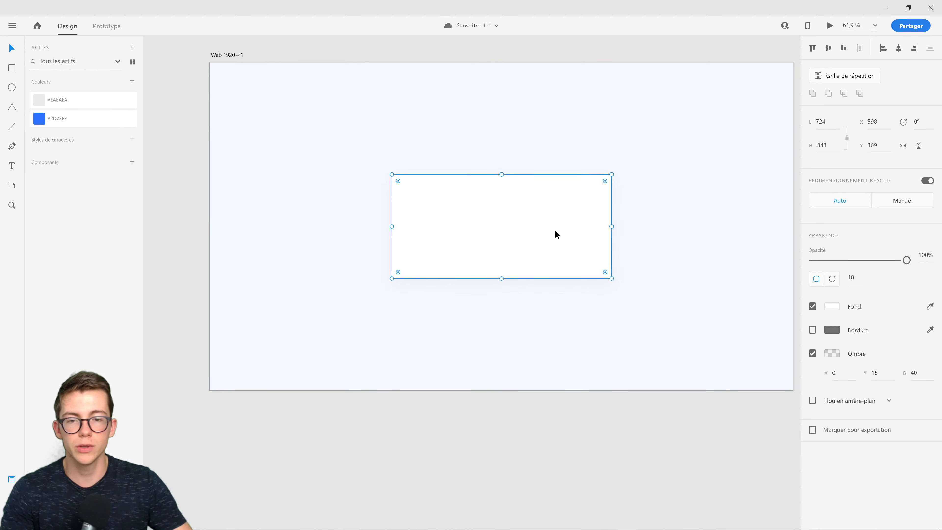
{"action": "mouse_move", "coordinate": [505, 279]}
{"action": "left_mouse_down"}
{"action": "mouse_move", "coordinate": [505, 303]}
{"action": "mouse_move", "coordinate": [507, 278]}
{"action": "left_mouse_up"}
{"action": "left_click_drag", "start_coordinate": [545, 250], "coordinate": [543, 251]}
{"action": "left_click", "coordinate": [655, 378]}
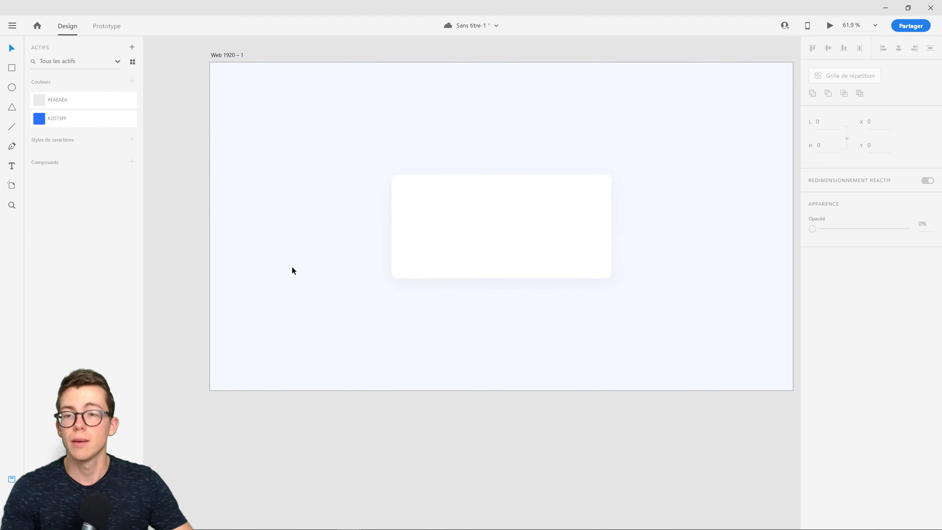
- Add the text "Confirmez-vous la suppression ?" near the upper edge of the white card
{"action": "left_click", "coordinate": [10, 168]}
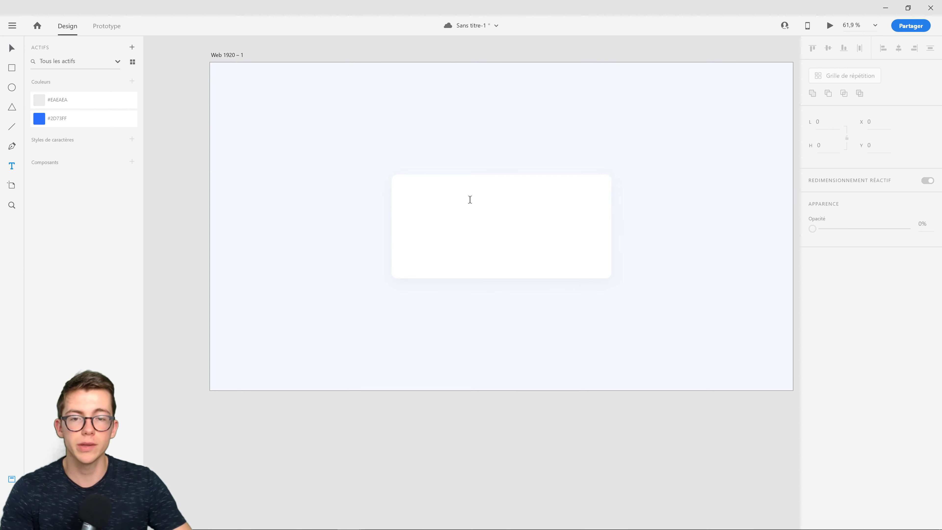
{"action": "left_click", "coordinate": [457, 204]}
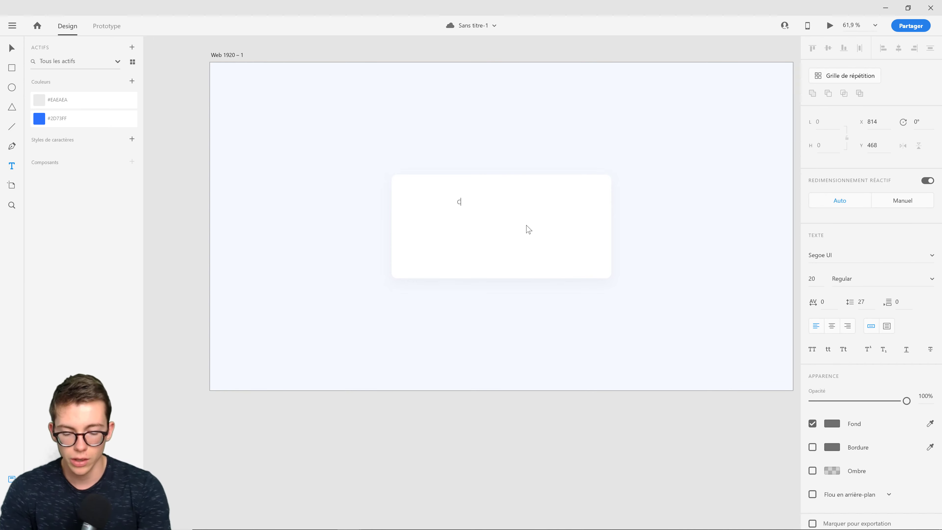
{"action": "type", "text": "Confirm"}
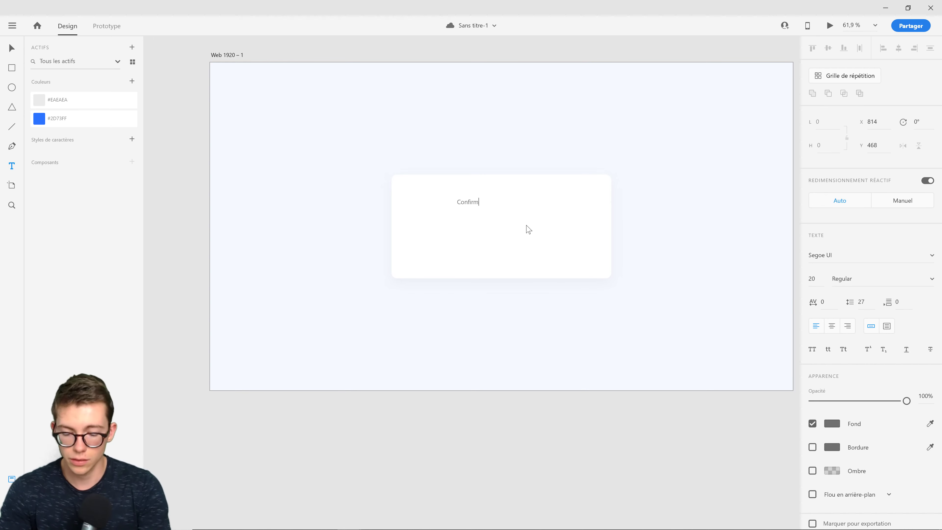
{"action": "type", "text": "ez-vous la suppression ?"}
- Set the whole heading text to the Proxima Nova font in Bold
{"action": "key", "text": "ctrl+a"}
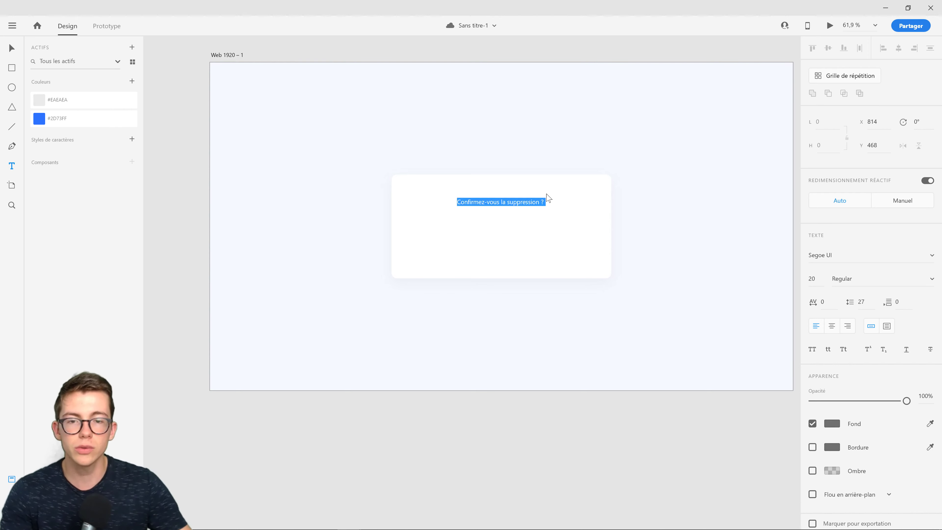
{"action": "left_click", "coordinate": [826, 255]}
{"action": "type", "text": "Proxima Nova"}
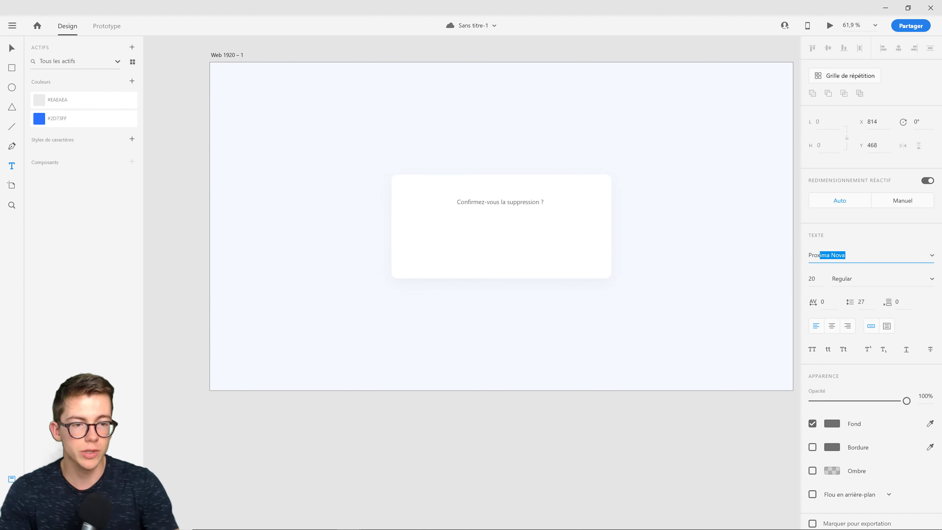
{"action": "key", "text": "Return"}
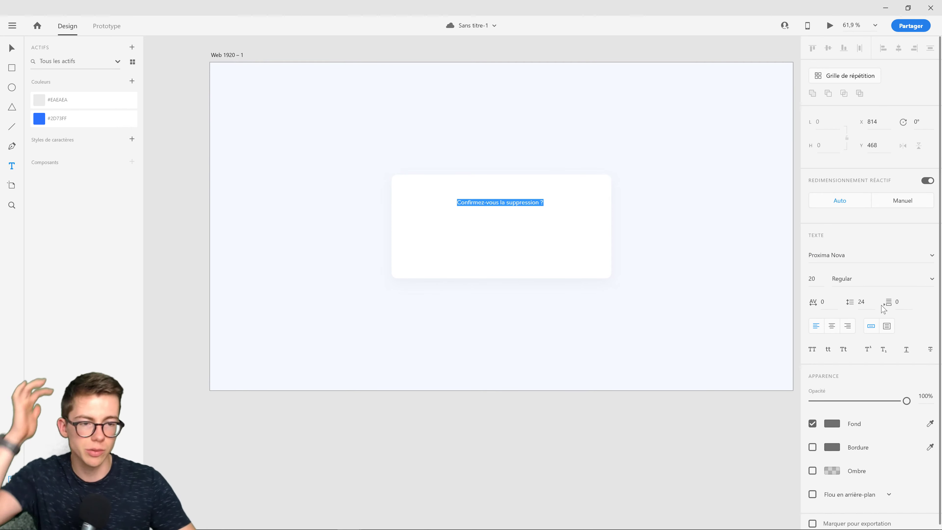
{"action": "left_click", "coordinate": [930, 280]}
{"action": "left_click", "coordinate": [907, 315]}
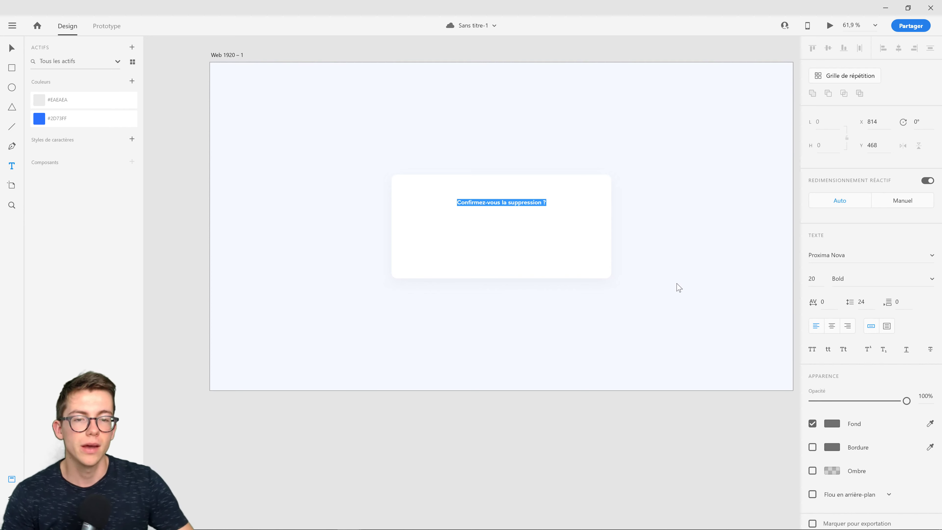
- Enlarge the heading to size 28 and centre it horizontally near the card's upper edge at X 755, Y 420
{"action": "left_click", "coordinate": [11, 48]}
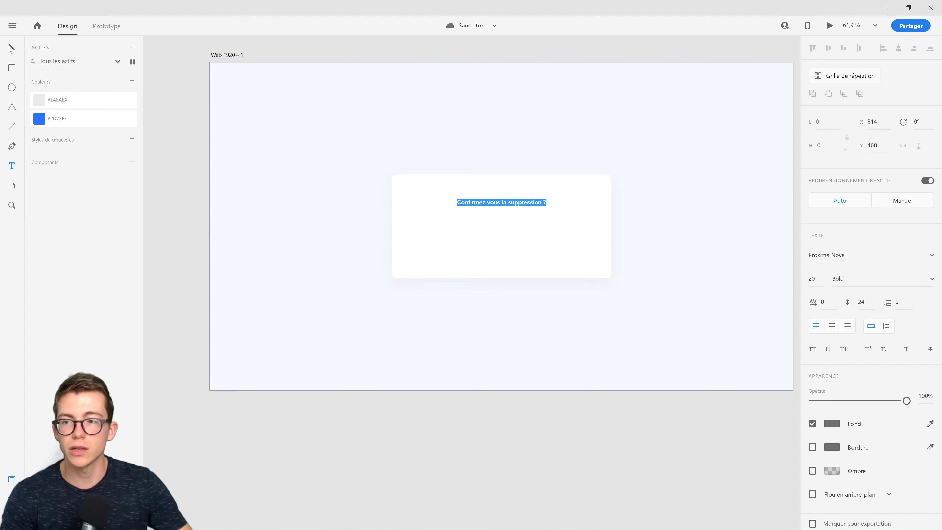
{"action": "mouse_move", "coordinate": [502, 206]}
{"action": "left_mouse_down"}
{"action": "mouse_move", "coordinate": [518, 198]}
{"action": "mouse_move", "coordinate": [485, 202]}
{"action": "left_mouse_up"}
{"action": "scroll", "coordinate": [518, 197], "scroll_direction": "up", "scroll_amount": 5}
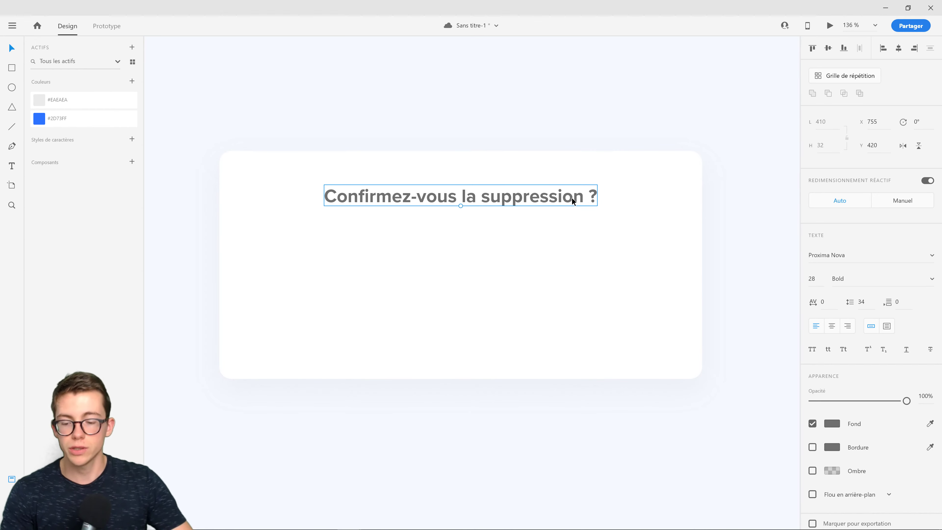
- Duplicate the heading just below itself and replace the copy's text with "Vous êtes de supprimer définitivement votre dossier"
{"action": "left_click_drag", "start_coordinate": [555, 200], "coordinate": [555, 254]}
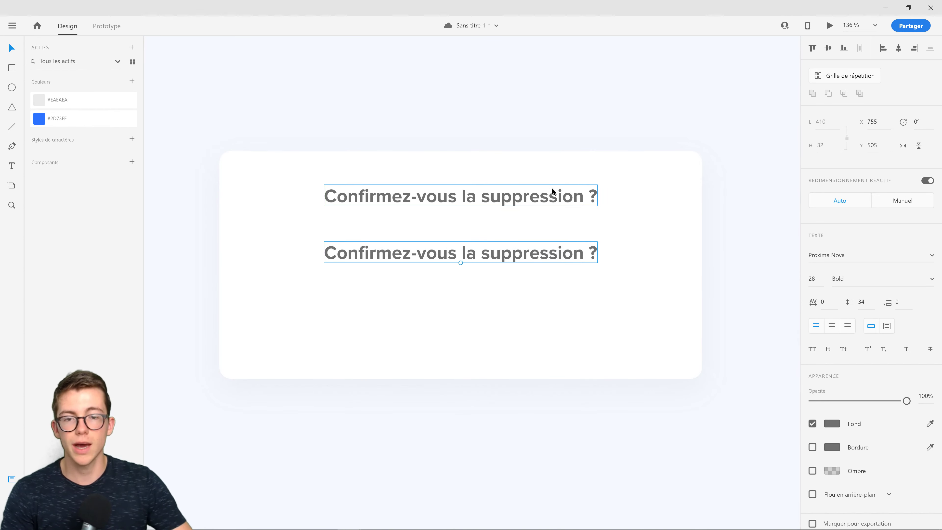
{"action": "double_click", "coordinate": [534, 247]}
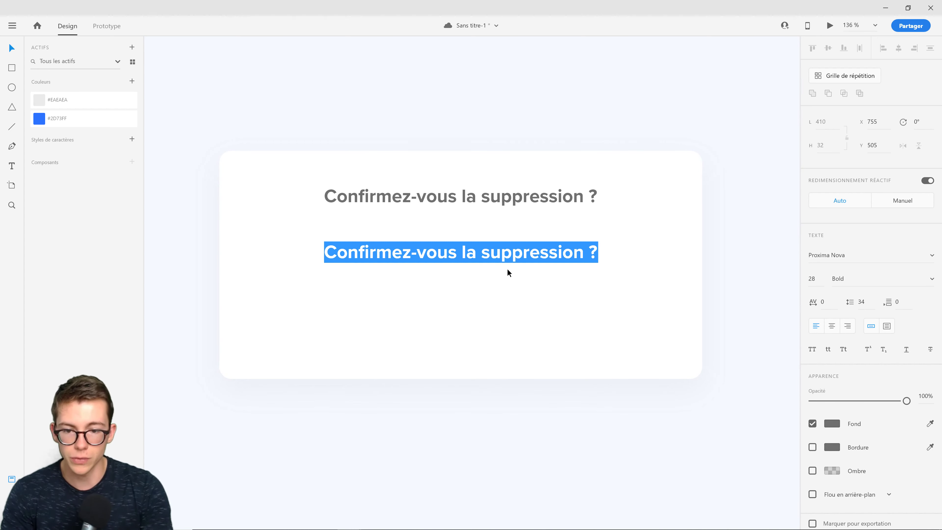
{"action": "type", "text": "Vous "}
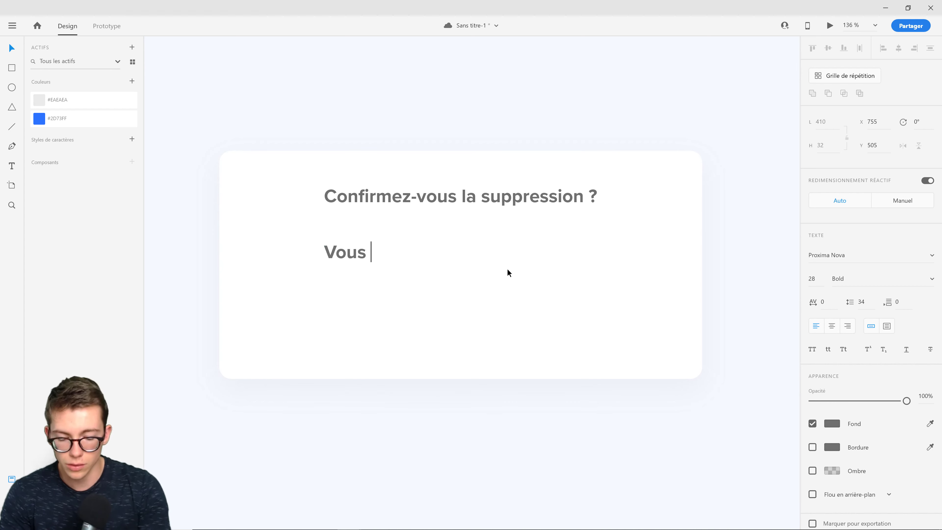
{"action": "type", "text": "êtes de sup^pri"}
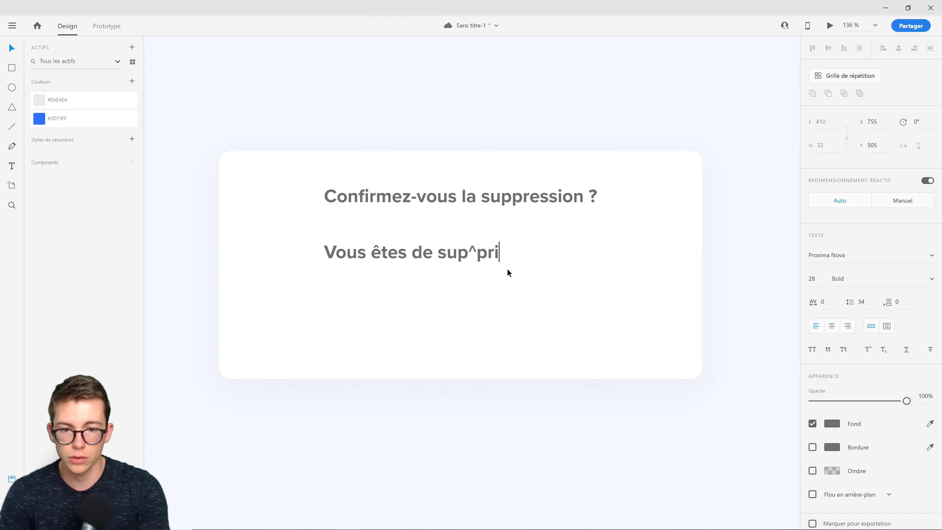
{"action": "key", "text": "BackSpace"}
{"action": "key", "text": "BackSpace"}
{"action": "key", "text": "BackSpace"}
{"action": "key", "text": "BackSpace"}
{"action": "type", "text": "prum"}
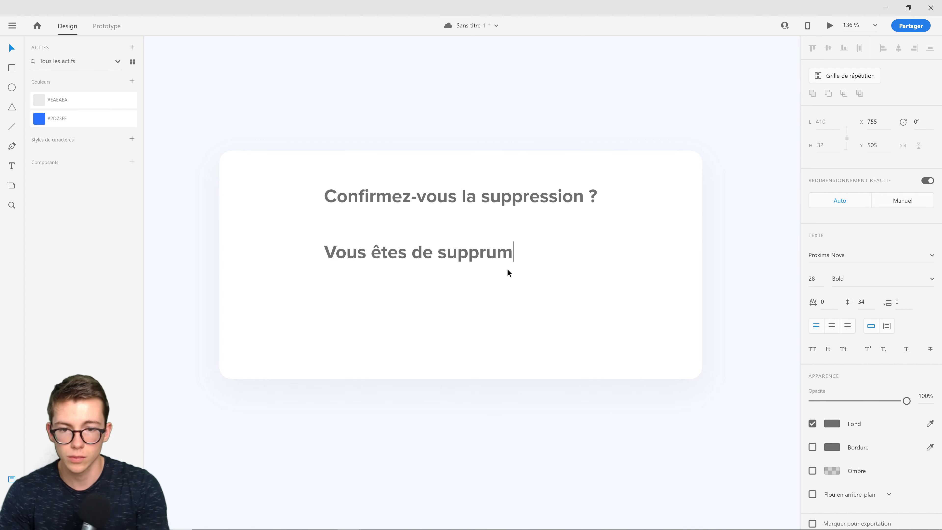
{"action": "type", "text": "imer dé"}
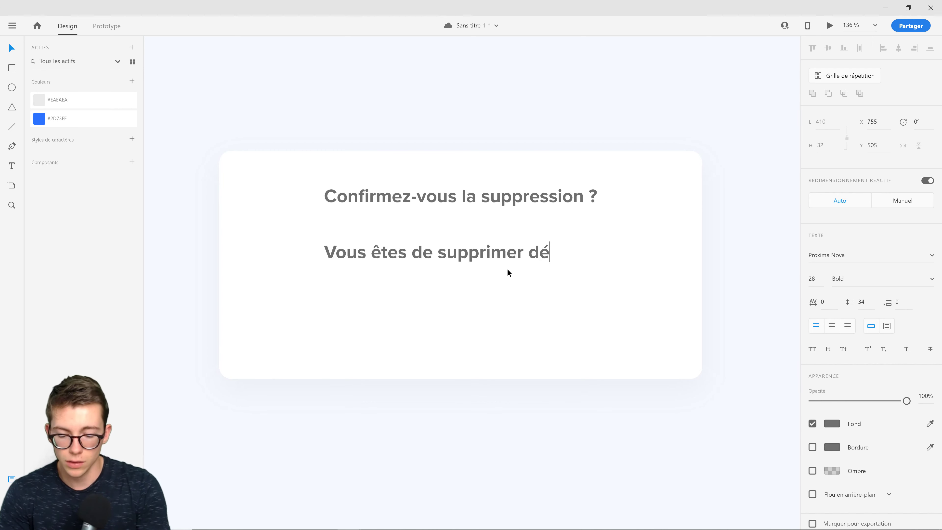
{"action": "type", "text": "finitiveme"}
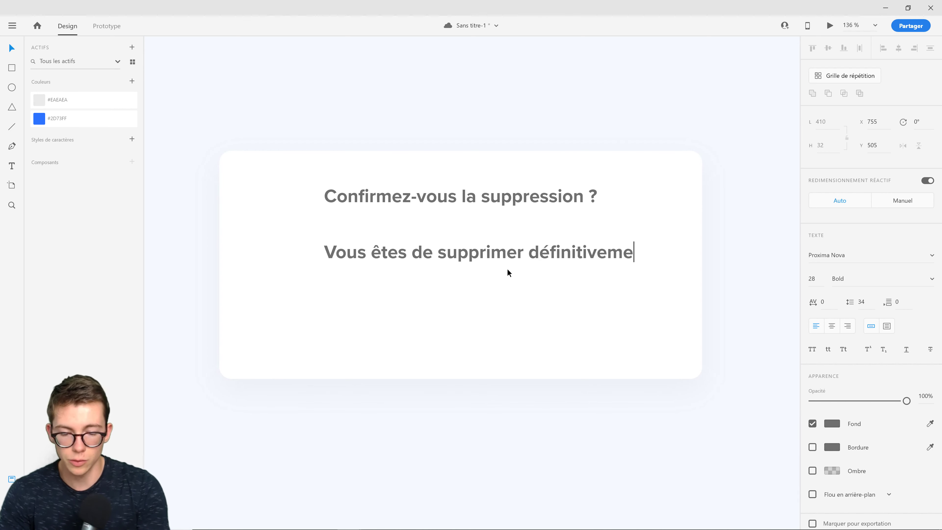
{"action": "type", "text": "nt votre dossier"}
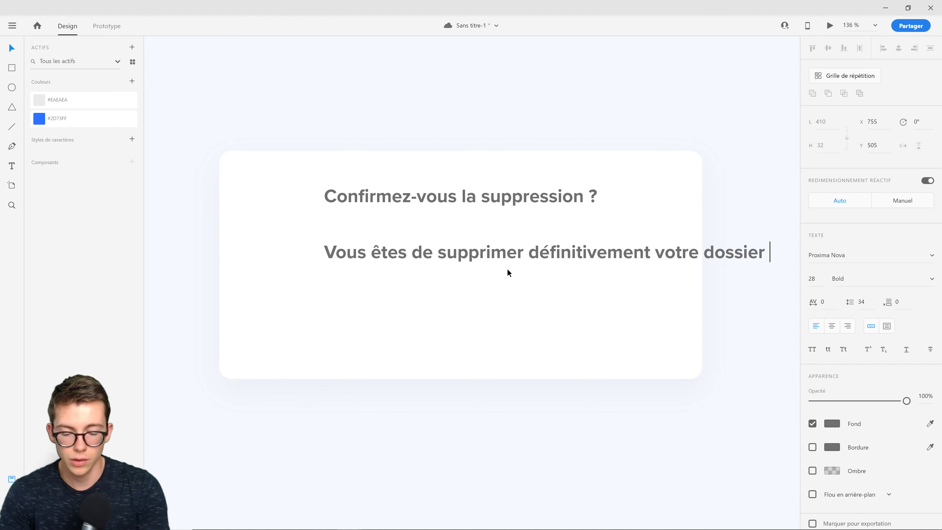
- End the copied line's sentence with a full stop and add "Cette action est définitive" after it
{"action": "type", "text": " de"}
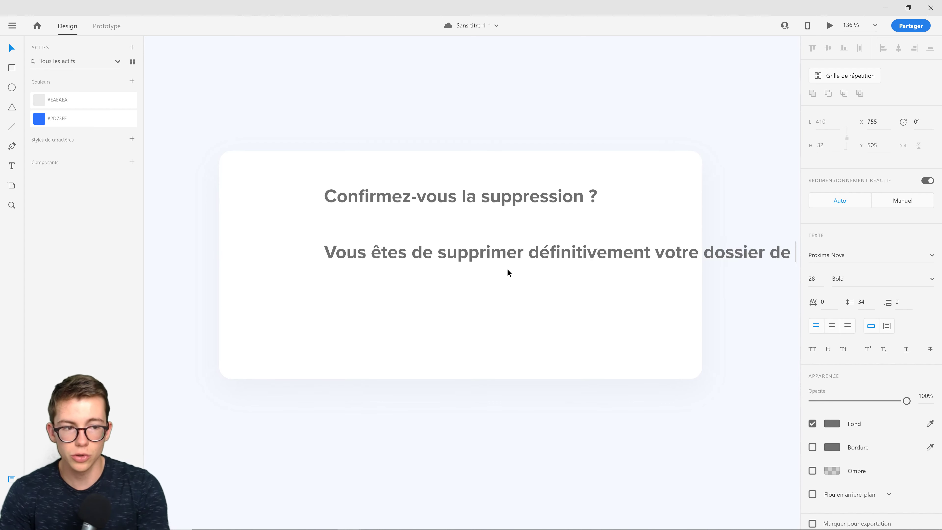
{"action": "key", "text": "BackSpace"}
{"action": "key", "text": "BackSpace"}
{"action": "key", "text": "BackSpace"}
{"action": "key", "text": "BackSpace"}
{"action": "type", "text": "."}
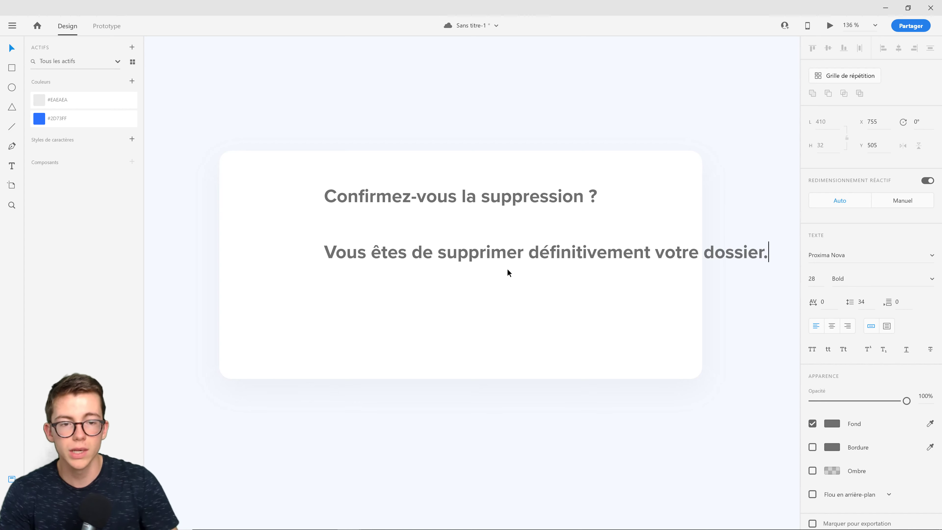
{"action": "type", "text": " Cet"}
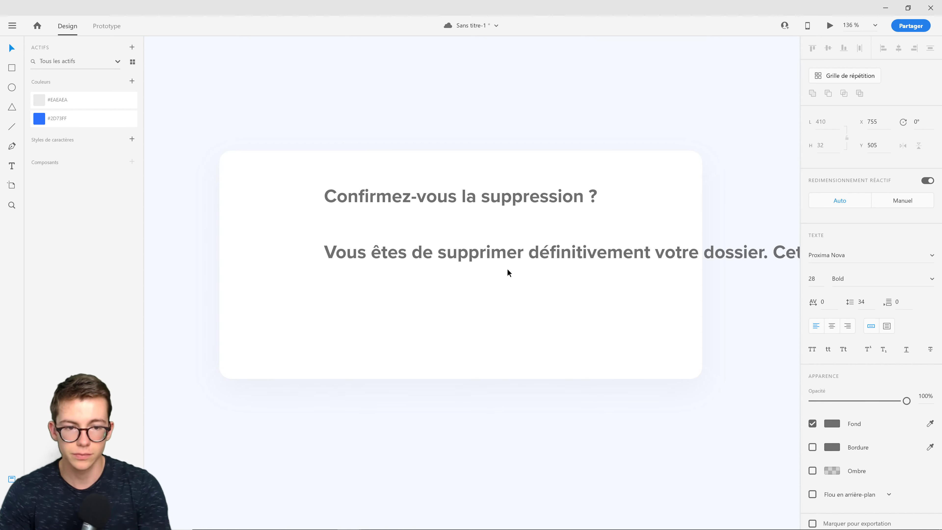
{"action": "left_click", "coordinate": [10, 48]}
- Move the long message line across the card, just beneath the heading, to about X 496, Y 494
{"action": "key", "text": "ctrl+0"}
{"action": "scroll", "coordinate": [661, 301], "scroll_direction": "up", "scroll_amount": 5}
{"action": "scroll", "coordinate": [734, 323], "scroll_direction": "down", "scroll_amount": 3}
{"action": "scroll", "coordinate": [439, 349], "scroll_direction": "up", "scroll_amount": 3}
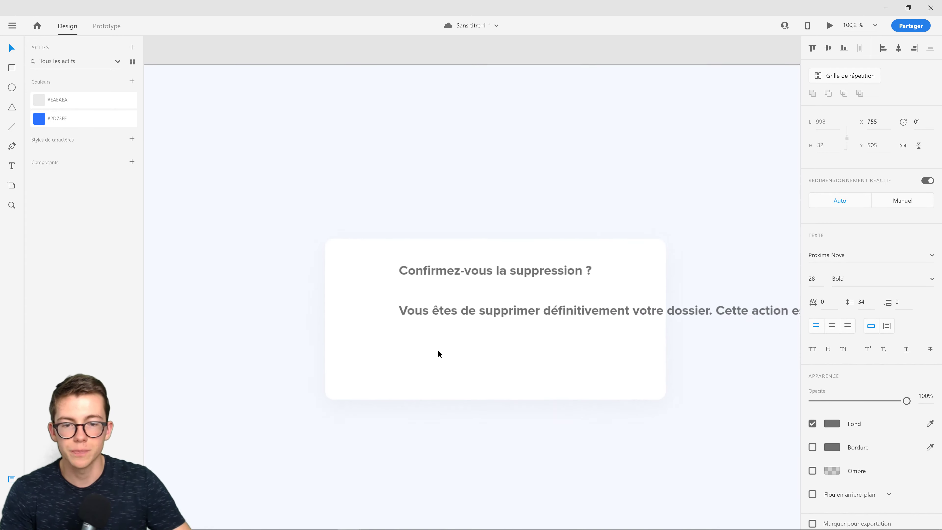
{"action": "left_click_drag", "start_coordinate": [552, 307], "coordinate": [460, 311]}
{"action": "scroll", "coordinate": [460, 313], "scroll_direction": "down", "scroll_amount": 2}
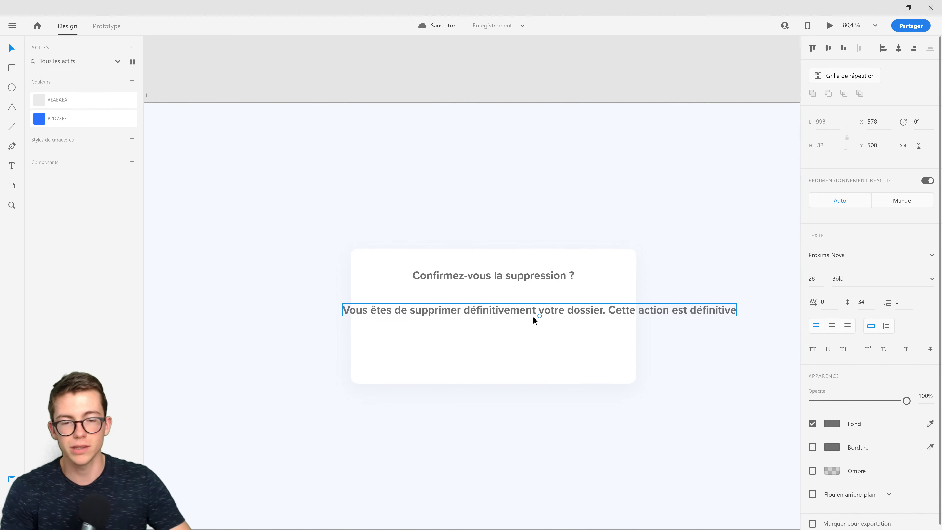
{"action": "left_click_drag", "start_coordinate": [486, 316], "coordinate": [470, 303]}
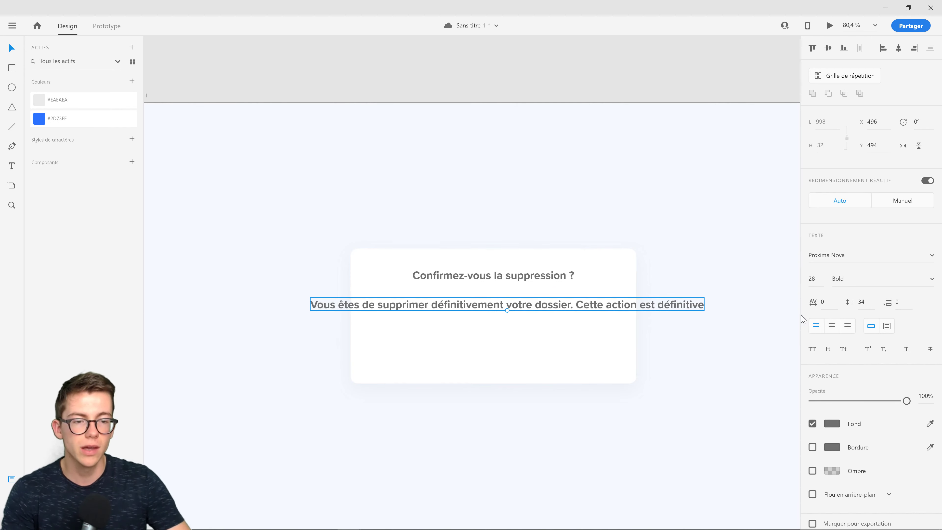
- Convert the message to area text, resize its box to about 589 × 166, and centre it under the heading
{"action": "left_click", "coordinate": [888, 326]}
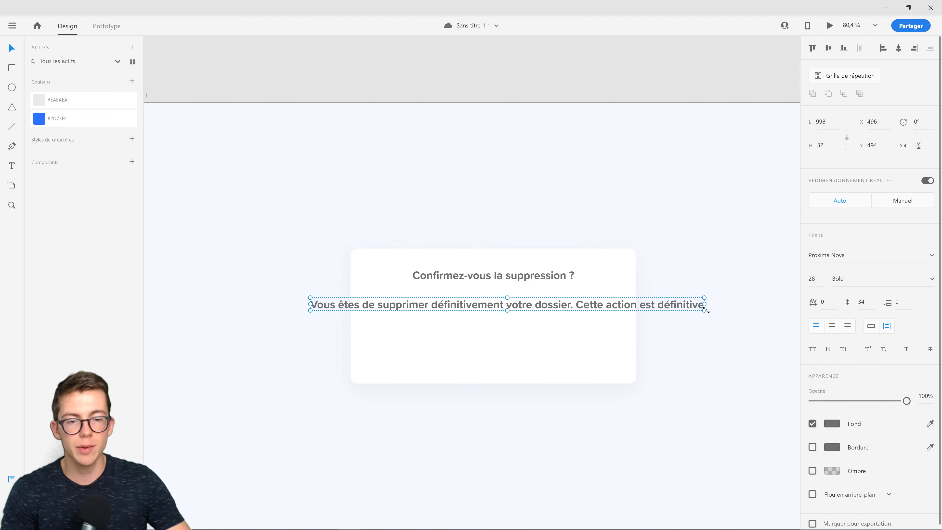
{"action": "left_click_drag", "start_coordinate": [704, 310], "coordinate": [543, 364]}
{"action": "left_click_drag", "start_coordinate": [450, 319], "coordinate": [518, 313]}
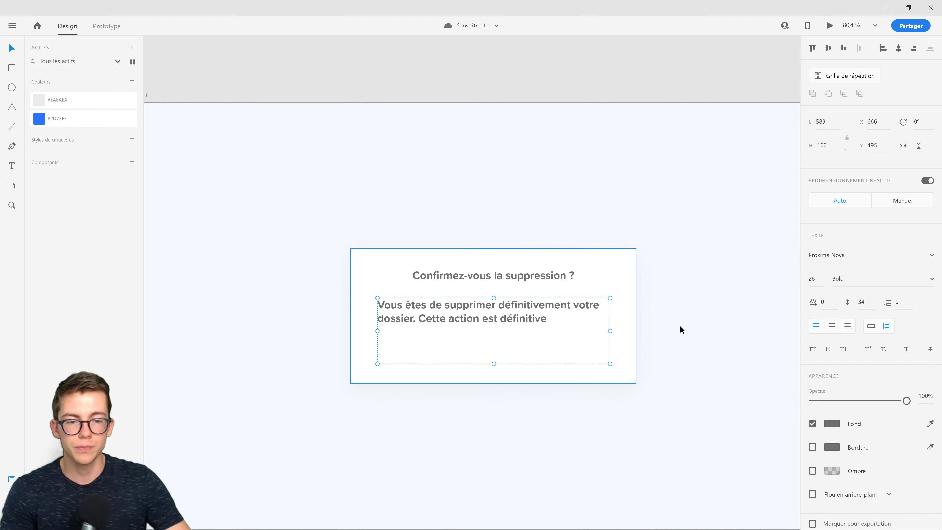
- Centre-align the message text and shorten its box to a height of about 136
{"action": "left_click", "coordinate": [832, 326]}
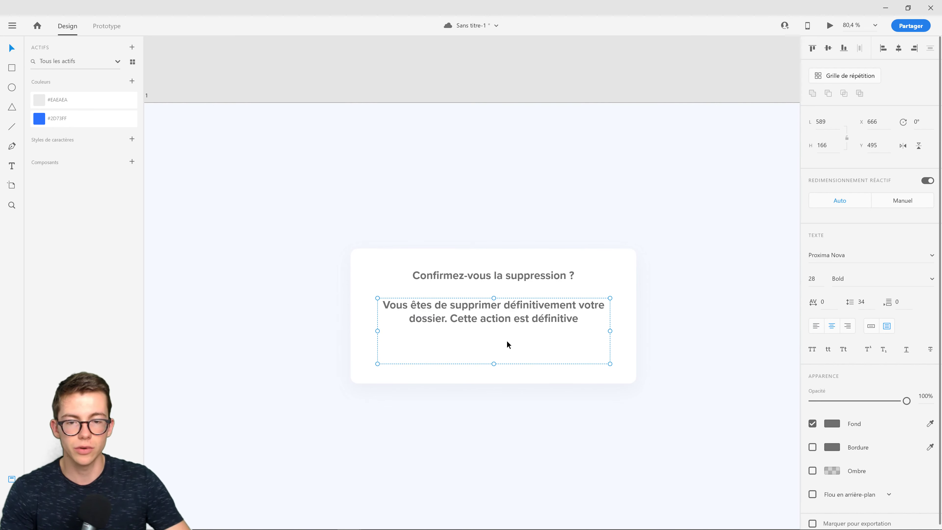
{"action": "left_click_drag", "start_coordinate": [494, 363], "coordinate": [495, 351]}
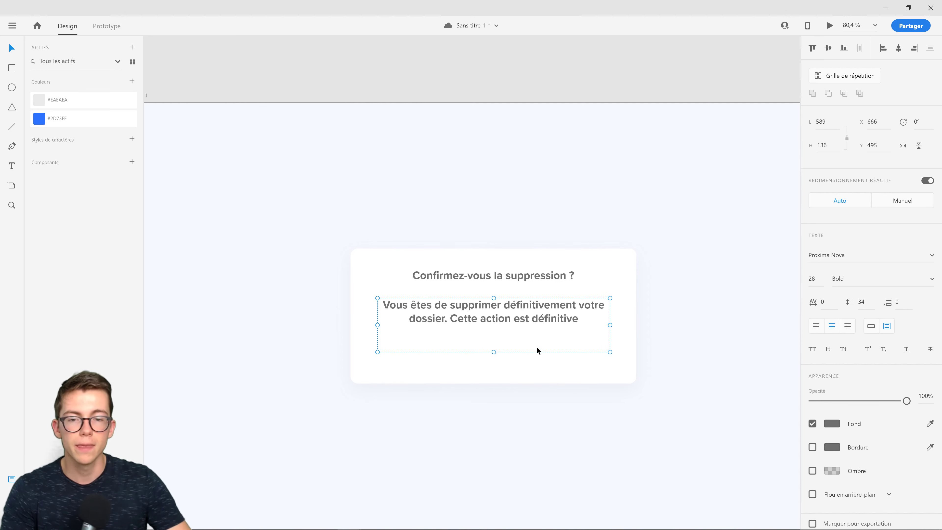
{"action": "left_click", "coordinate": [749, 297]}
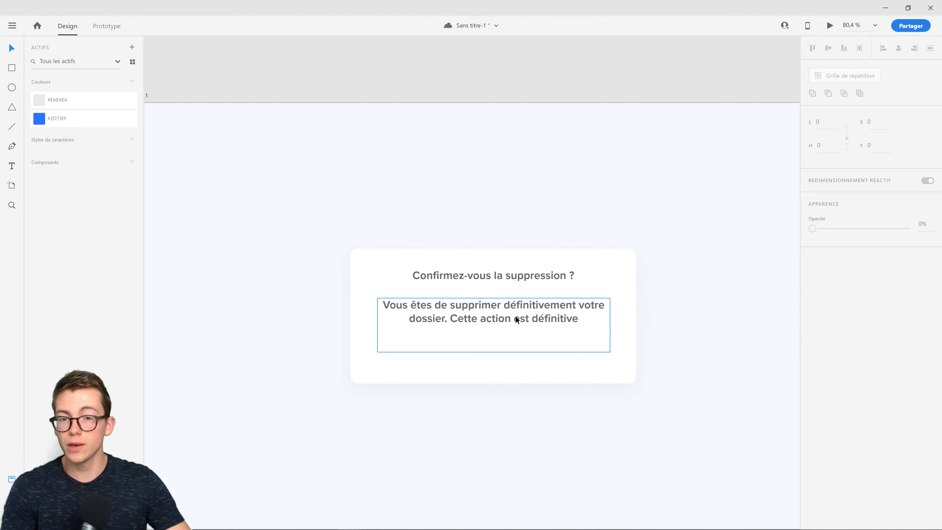
- Save the document with the heading selected
{"action": "left_click", "coordinate": [546, 281]}
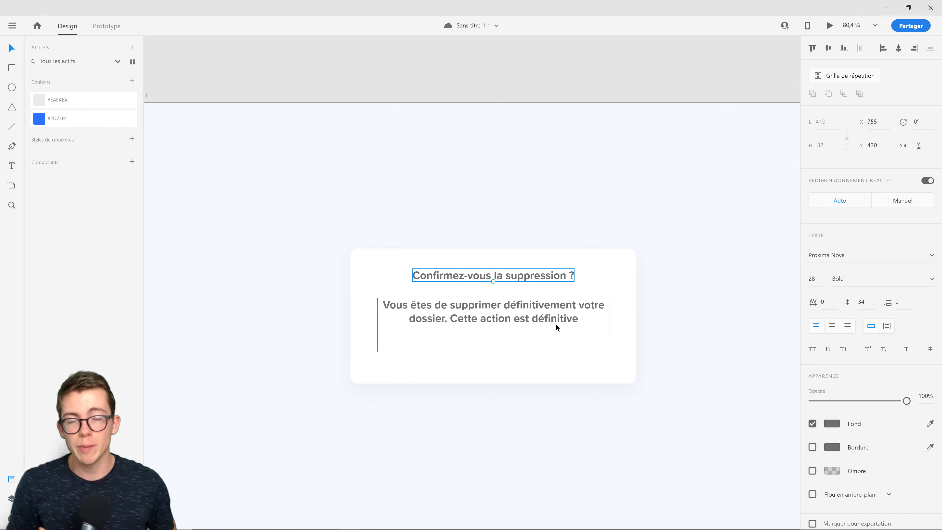
{"action": "key", "text": "ctrl+s"}
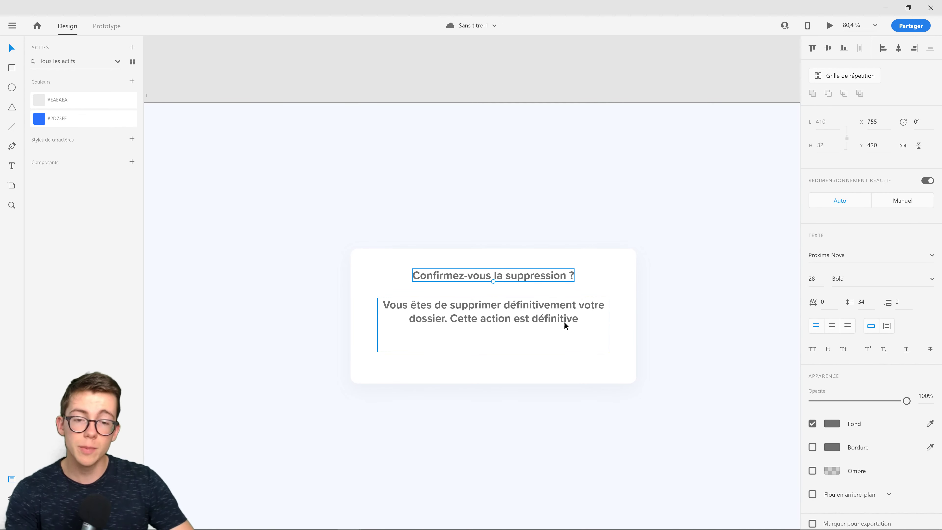
- Set the message text beneath the heading to the Regular weight
{"action": "left_click", "coordinate": [558, 306]}
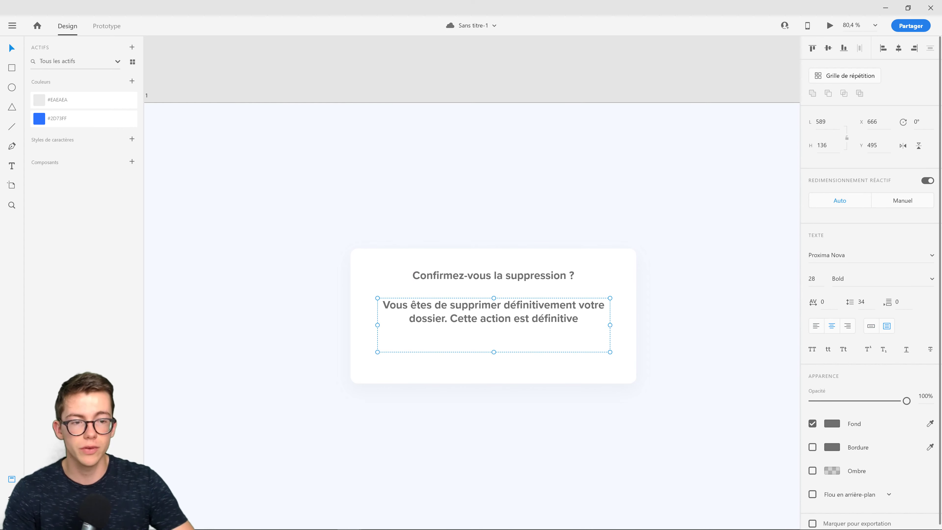
{"action": "left_click", "coordinate": [932, 279]}
{"action": "left_click", "coordinate": [849, 296]}
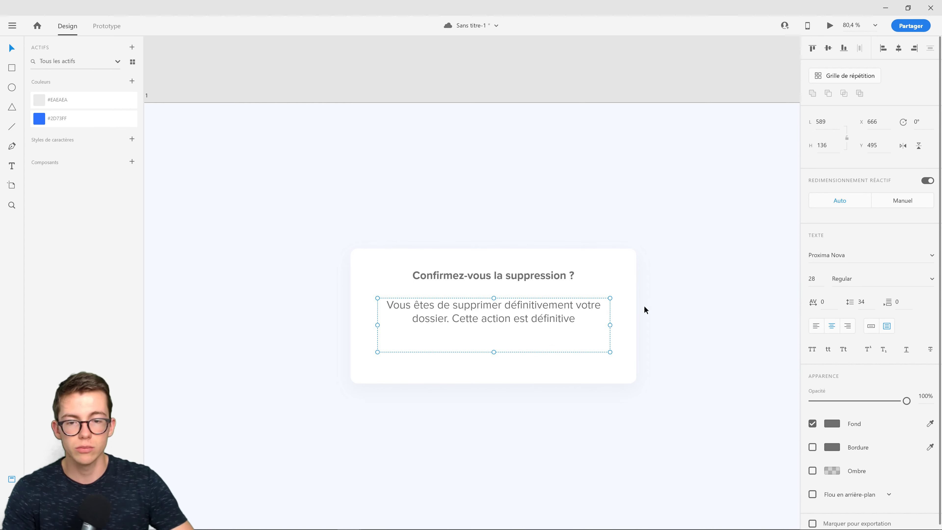
{"action": "left_click", "coordinate": [687, 321]}
- Set the message text beneath the heading to a font size of 22
{"action": "key", "text": "ctrl+0"}
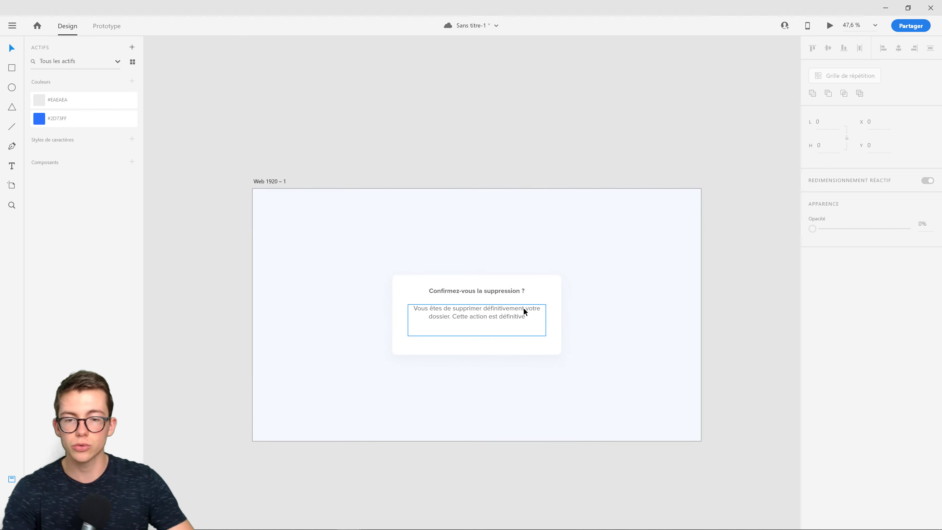
{"action": "scroll", "coordinate": [438, 318], "scroll_direction": "up", "scroll_amount": 4}
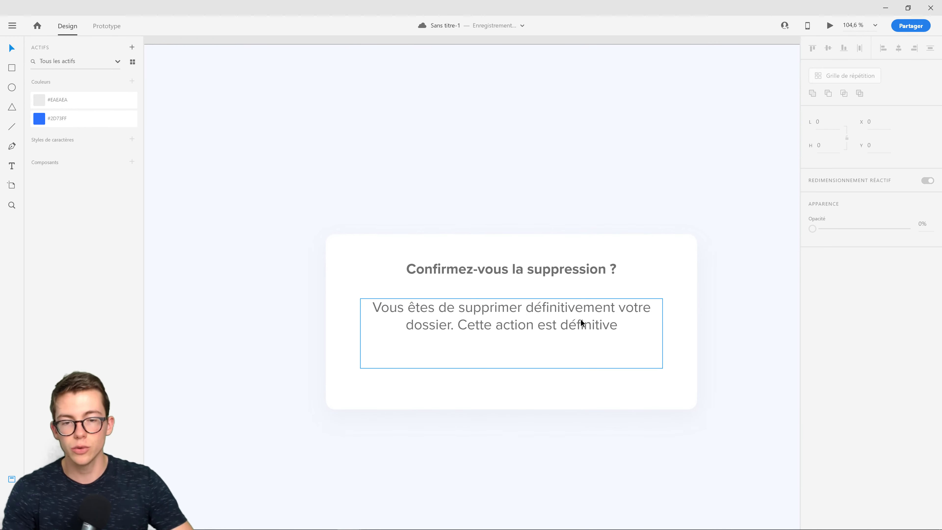
{"action": "left_click", "coordinate": [595, 316]}
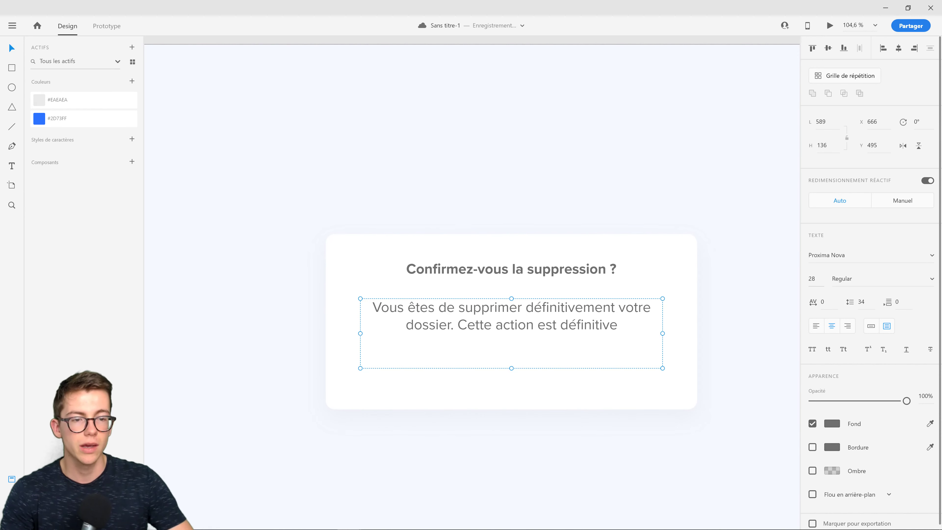
{"action": "type", "text": "20"}
{"action": "key", "text": "Return"}
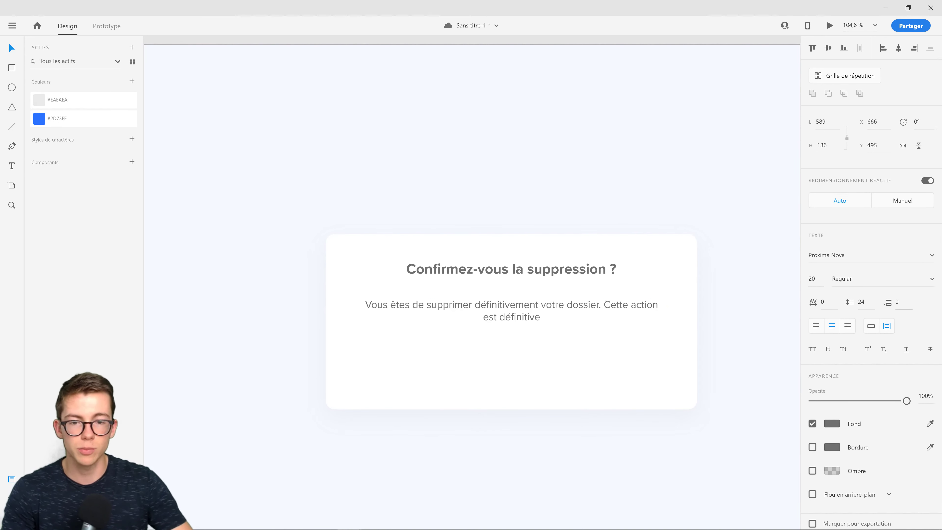
{"action": "type", "text": "22"}
{"action": "key", "text": "Return"}
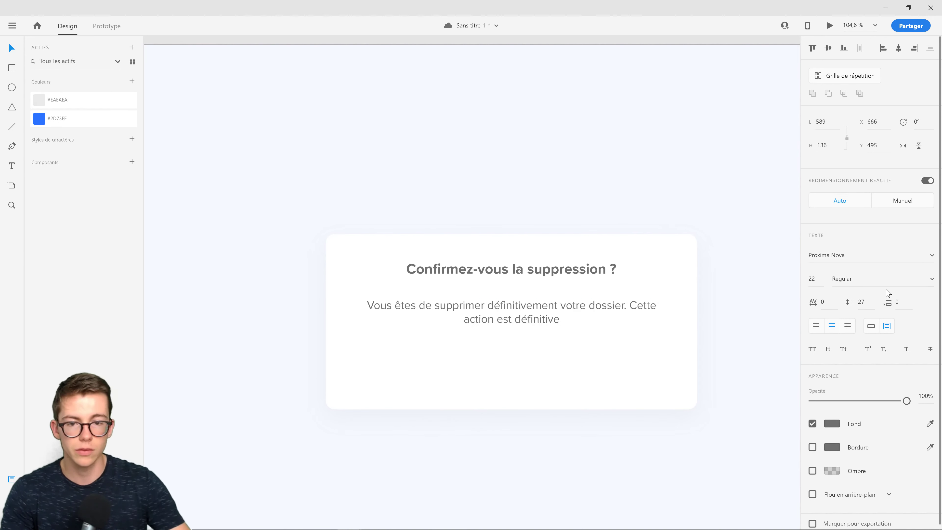
{"action": "scroll", "coordinate": [427, 328], "scroll_direction": "down", "scroll_amount": 3}
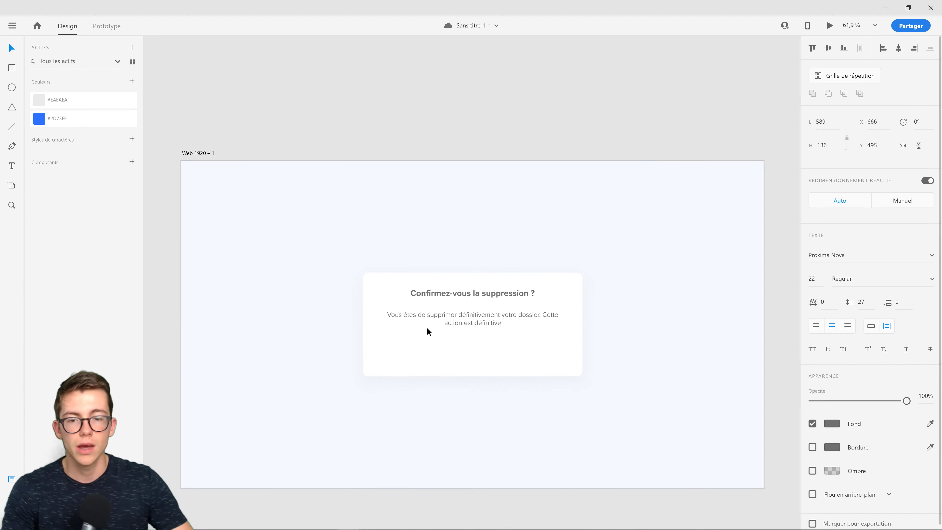
{"action": "scroll", "coordinate": [453, 351], "scroll_direction": "up", "scroll_amount": 3}
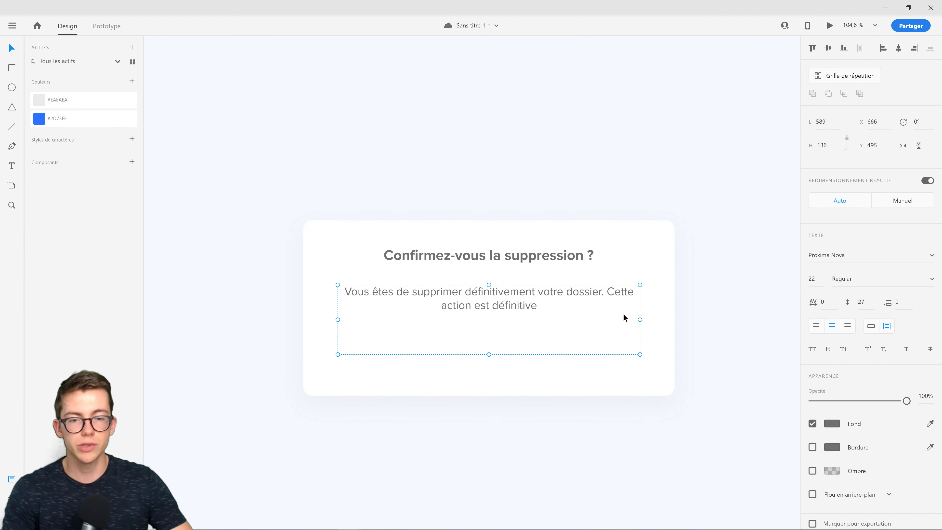
- Recolour the heading with the dark navy fill #123564 and inspect its lettering up close
{"action": "left_click", "coordinate": [551, 258]}
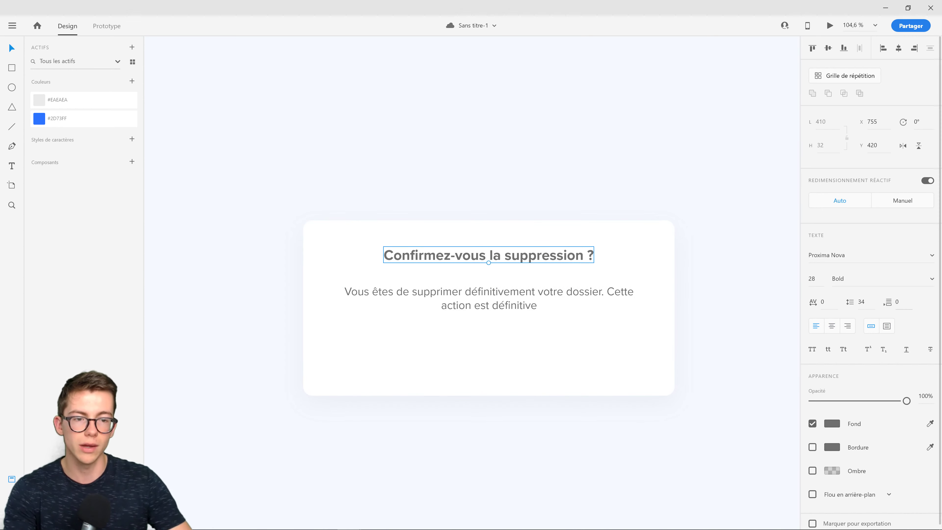
{"action": "left_click", "coordinate": [837, 427]}
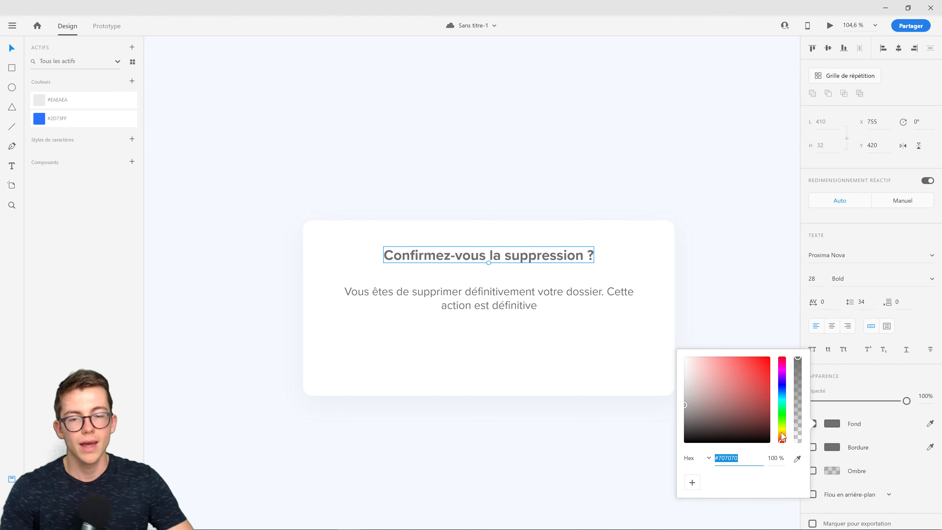
{"action": "left_click_drag", "start_coordinate": [780, 431], "coordinate": [756, 411]}
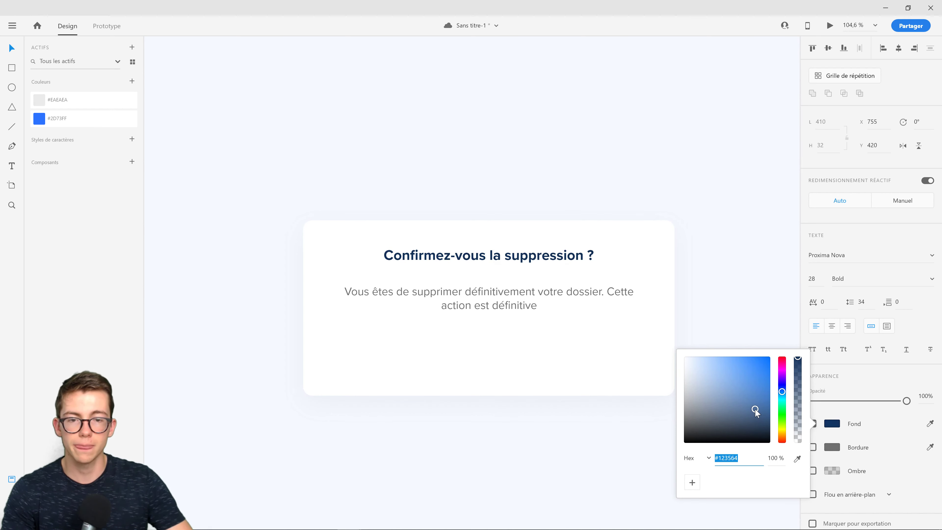
{"action": "left_click", "coordinate": [651, 263]}
{"action": "scroll", "coordinate": [490, 258], "scroll_direction": "up", "scroll_amount": 5}
{"action": "scroll", "coordinate": [561, 258], "scroll_direction": "up", "scroll_amount": 3}
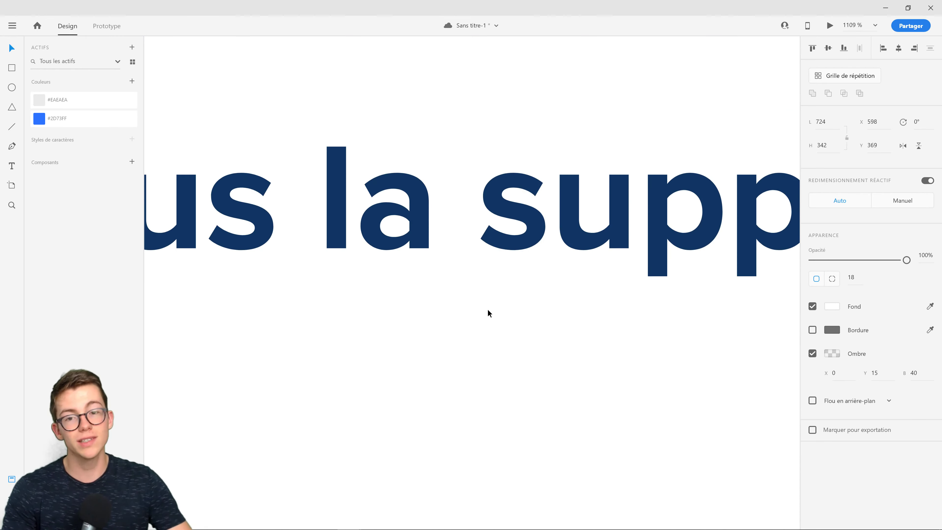
{"action": "scroll", "coordinate": [520, 313], "scroll_direction": "down", "scroll_amount": 3}
{"action": "scroll", "coordinate": [520, 316], "scroll_direction": "down", "scroll_amount": 5}
- Apply the saved blue #2D73FF to the heading and darken its fill to navy #163778
{"action": "left_click", "coordinate": [553, 295]}
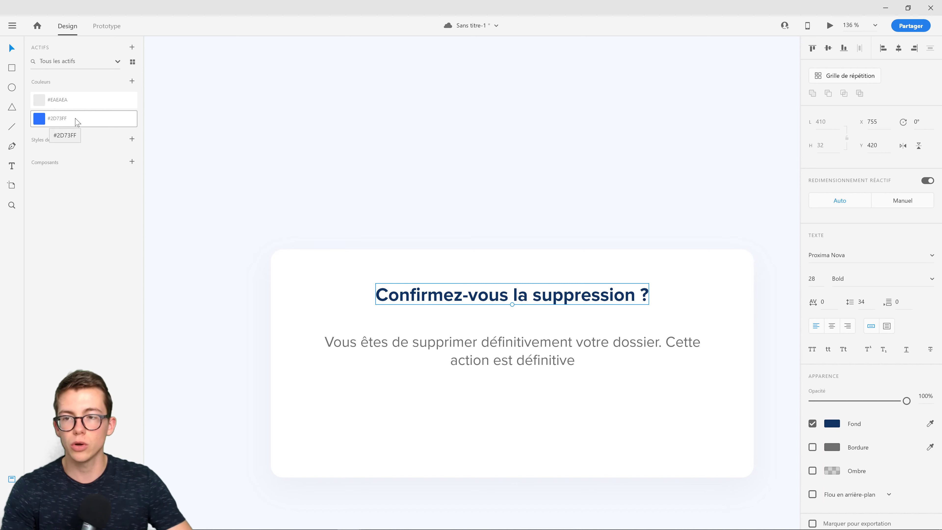
{"action": "left_click", "coordinate": [77, 122]}
{"action": "left_click", "coordinate": [832, 423]}
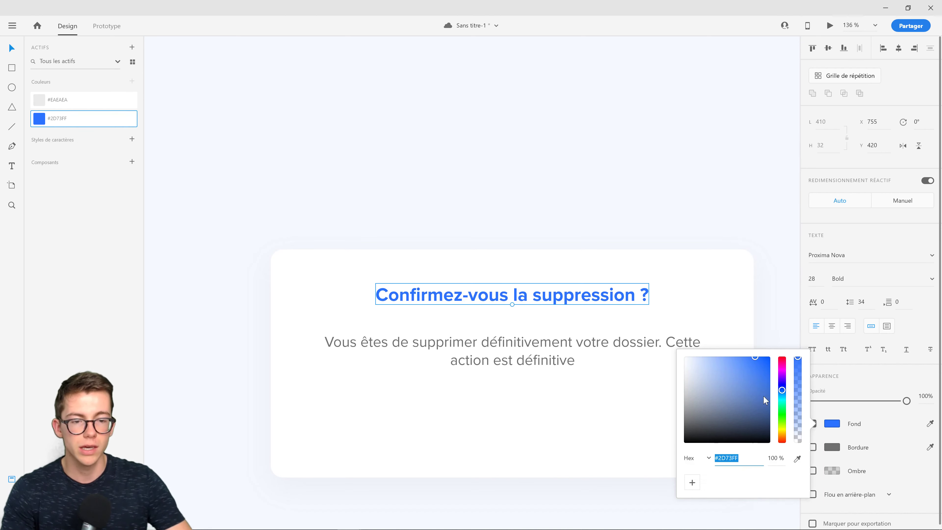
{"action": "left_click_drag", "start_coordinate": [757, 415], "coordinate": [755, 403]}
{"action": "left_click", "coordinate": [414, 357]}
{"action": "scroll", "coordinate": [493, 331], "scroll_direction": "down", "scroll_amount": 3}
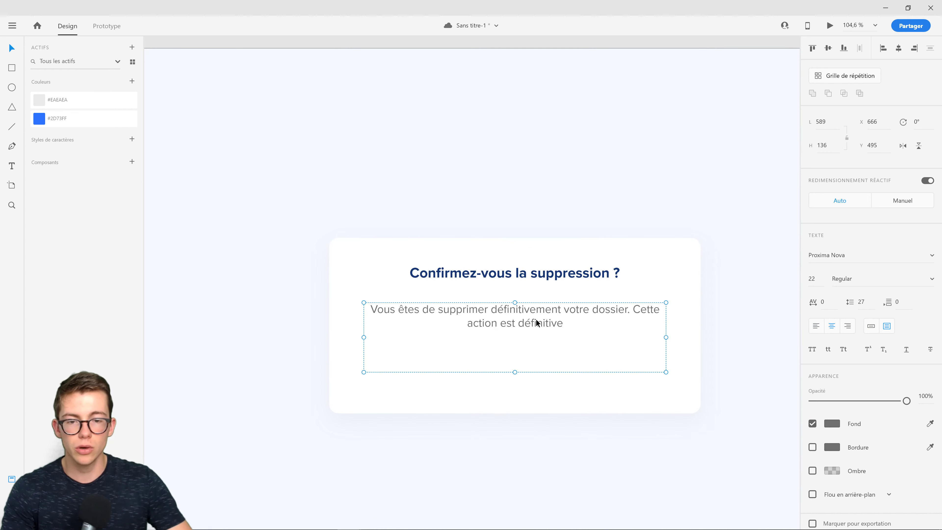
- Copy the heading's #163778 fill colour to the message text and lighten it to a greyish blue, about #909BB0
{"action": "left_click", "coordinate": [555, 276]}
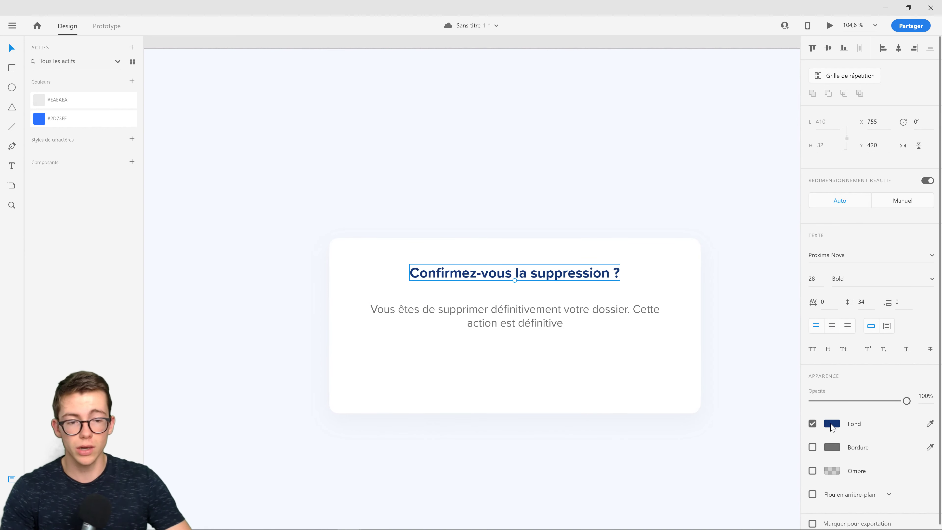
{"action": "left_click", "coordinate": [832, 425]}
{"action": "key", "text": "ctrl+c"}
{"action": "left_click", "coordinate": [511, 321]}
{"action": "left_click", "coordinate": [832, 423]}
{"action": "key", "text": "ctrl+v"}
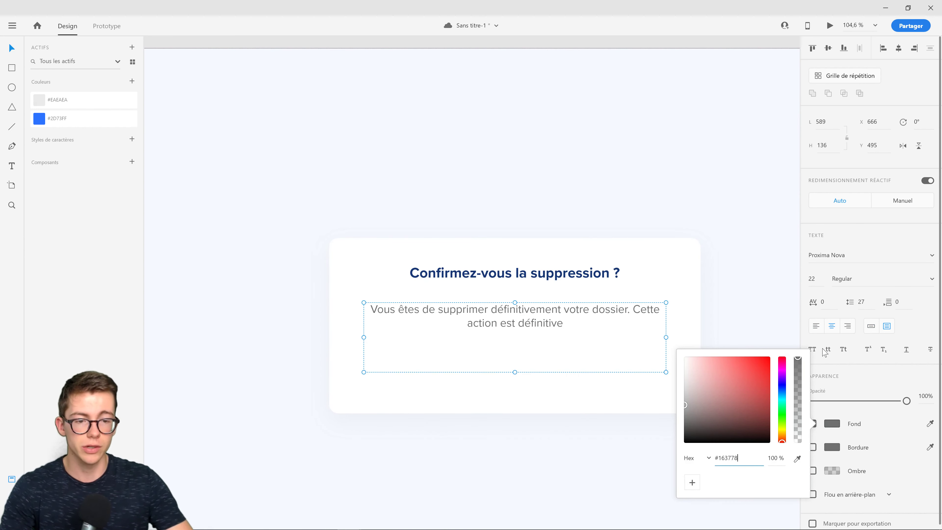
{"action": "key", "text": "Return"}
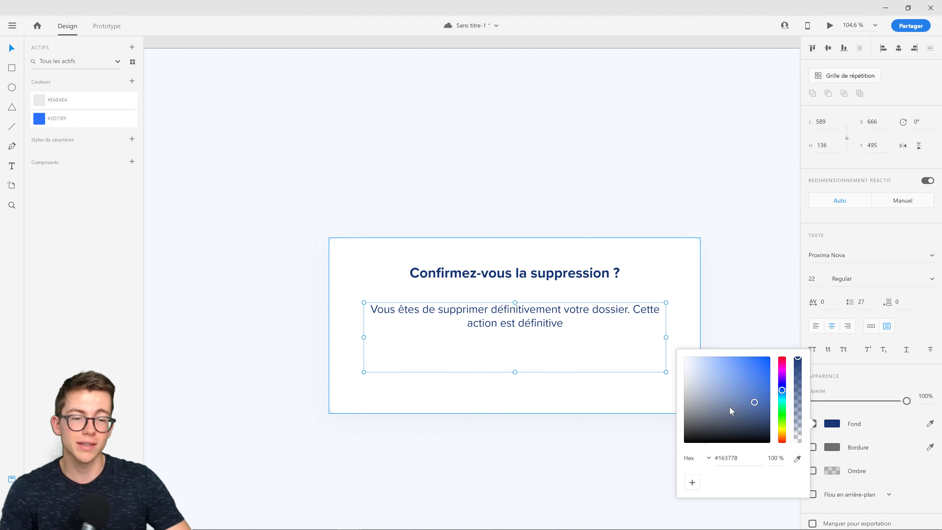
{"action": "left_click_drag", "start_coordinate": [753, 402], "coordinate": [699, 383]}
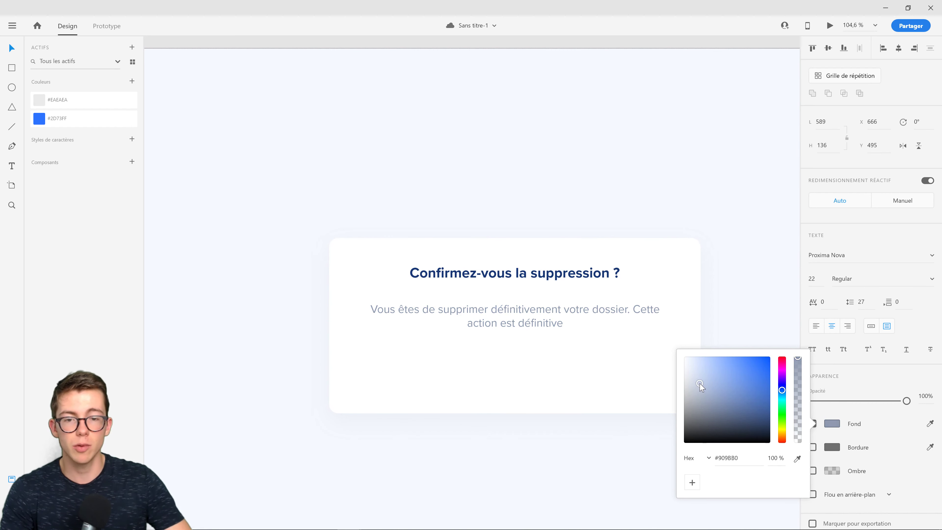
{"action": "left_click", "coordinate": [572, 354]}
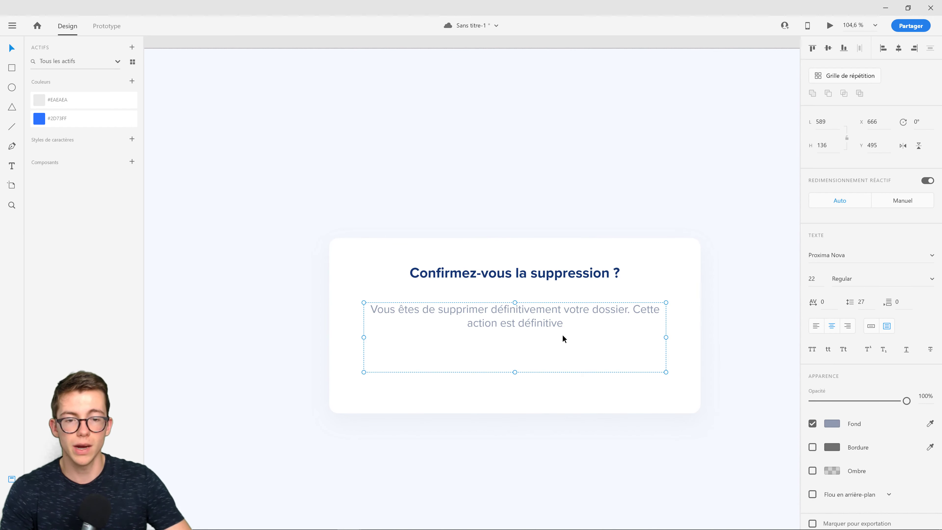
- Break the message so "Cette action est définitive" starts on its own line, and end that sentence with a full stop
{"action": "double_click", "coordinate": [634, 312]}
{"action": "key", "text": "Return"}
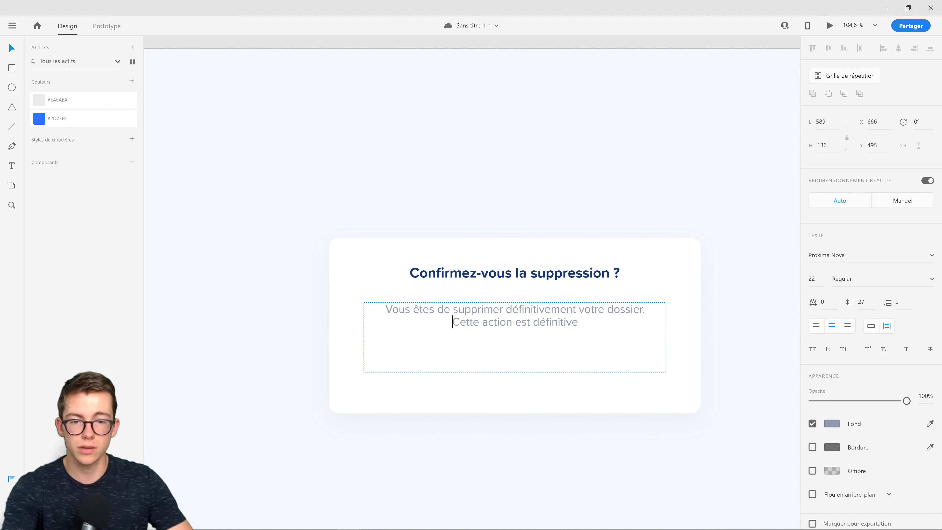
{"action": "left_click", "coordinate": [578, 322]}
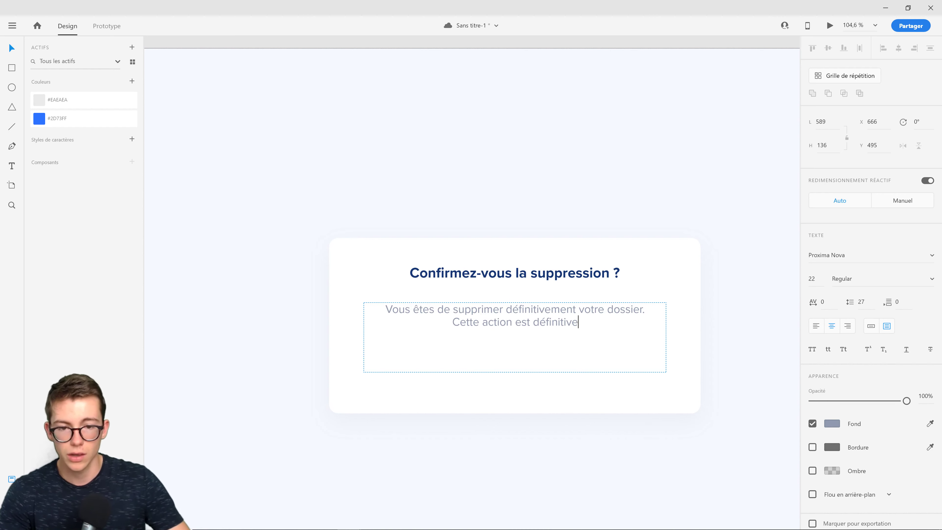
{"action": "double_click", "coordinate": [524, 322]}
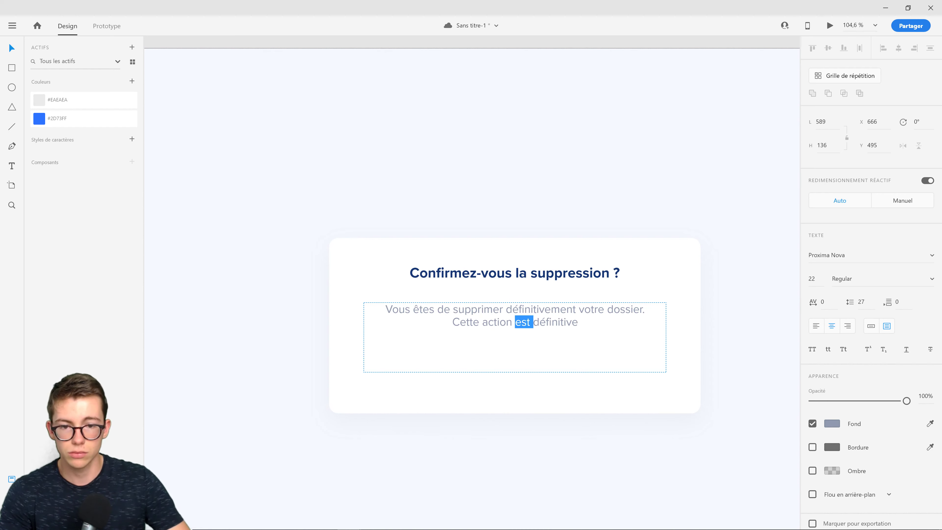
{"action": "left_click", "coordinate": [579, 322]}
{"action": "type", "text": "."}
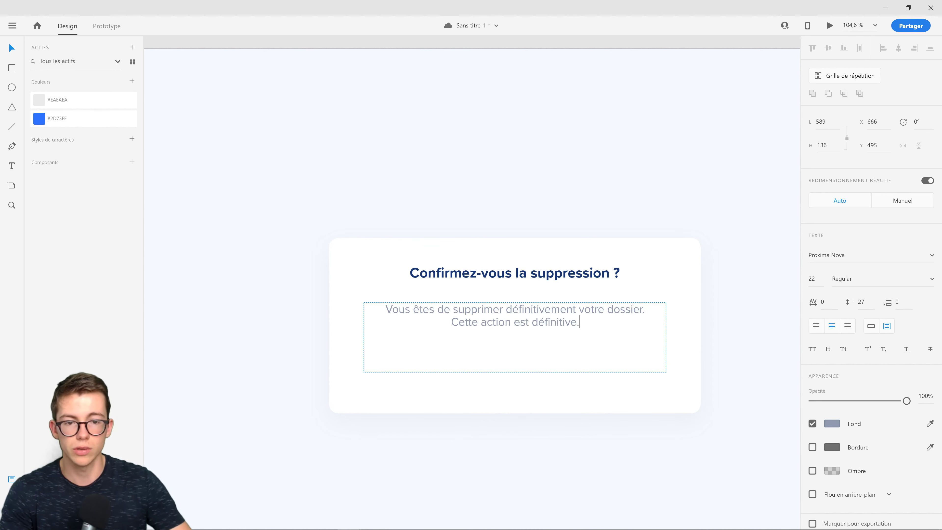
{"action": "key", "text": "Escape"}
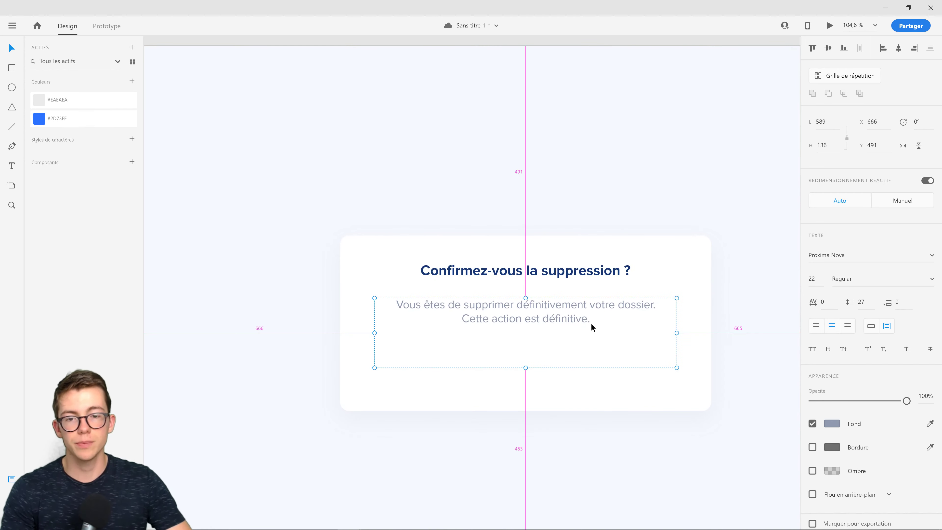
- Enlarge the heading slightly and move it up, keeping it centred in the card
{"action": "key", "text": "Escape"}
{"action": "key", "text": "ctrl+0"}
{"action": "scroll", "coordinate": [548, 301], "scroll_direction": "up", "scroll_amount": 3, "text": "ctrl"}
{"action": "left_click", "coordinate": [548, 290]}
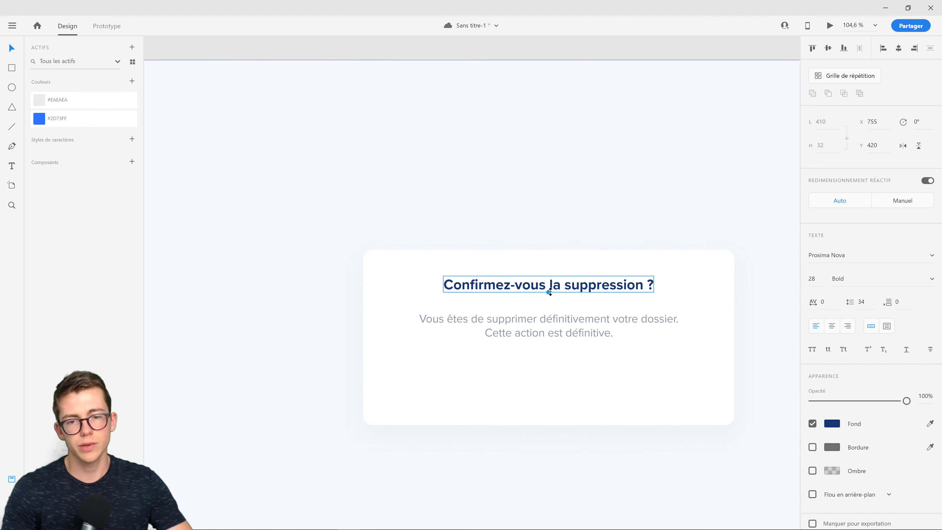
{"action": "left_click_drag", "start_coordinate": [547, 296], "coordinate": [549, 287]}
- Set the message text's line spacing to 35
{"action": "left_click", "coordinate": [581, 343]}
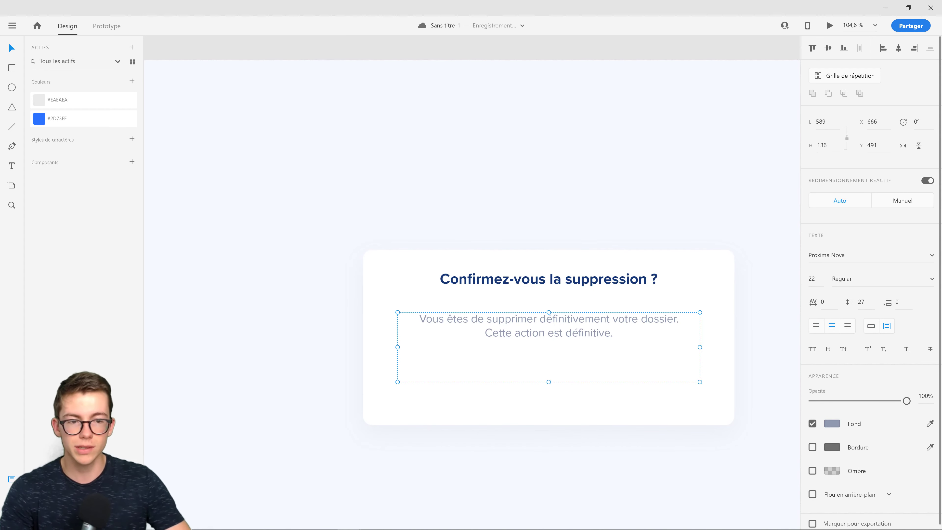
{"action": "left_click", "coordinate": [861, 301]}
{"action": "type", "text": "3"}
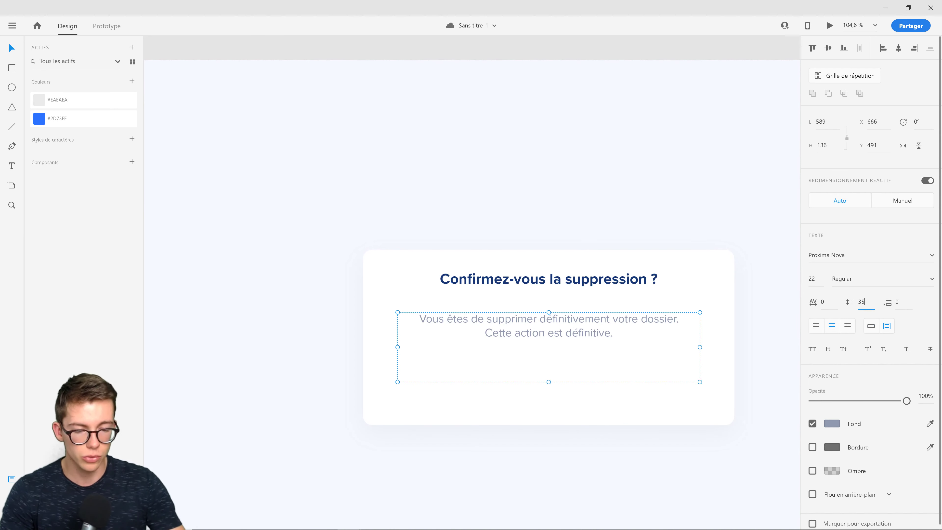
{"action": "type", "text": "5"}
{"action": "key", "text": "Return"}
{"action": "left_click", "coordinate": [477, 413]}
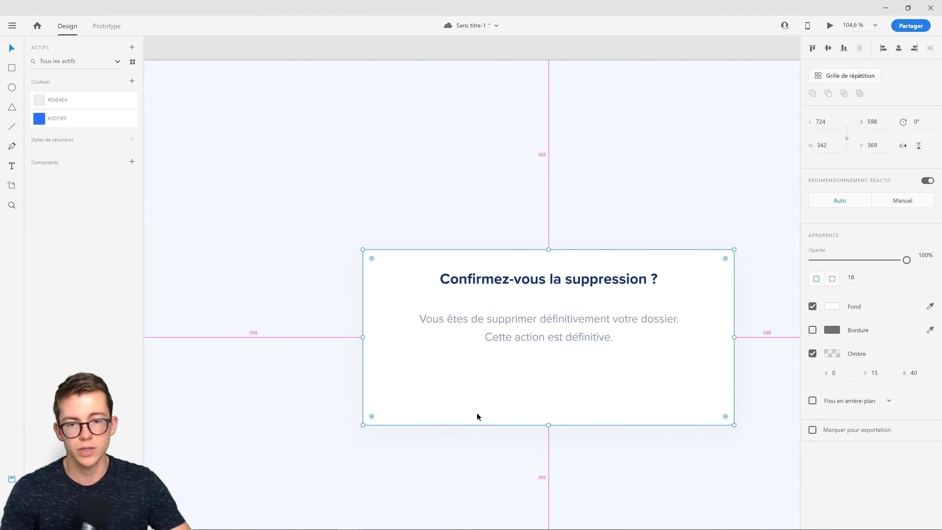
{"action": "scroll", "coordinate": [477, 413], "scroll_direction": "down", "scroll_amount": 3}
{"action": "scroll", "coordinate": [508, 404], "scroll_direction": "up", "scroll_amount": 2}
- Narrow the message's text box and move it up, centred closer beneath the heading
{"action": "left_click", "coordinate": [575, 360]}
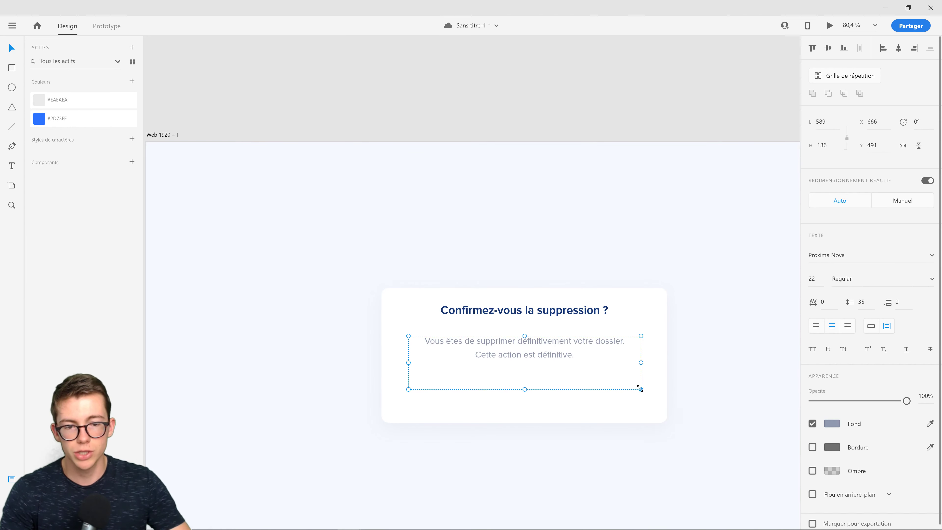
{"action": "left_click_drag", "start_coordinate": [640, 388], "coordinate": [620, 388]}
{"action": "left_click_drag", "start_coordinate": [543, 361], "coordinate": [551, 354]}
{"action": "left_click", "coordinate": [576, 397]}
{"action": "scroll", "coordinate": [447, 391], "scroll_direction": "down", "scroll_amount": 3}
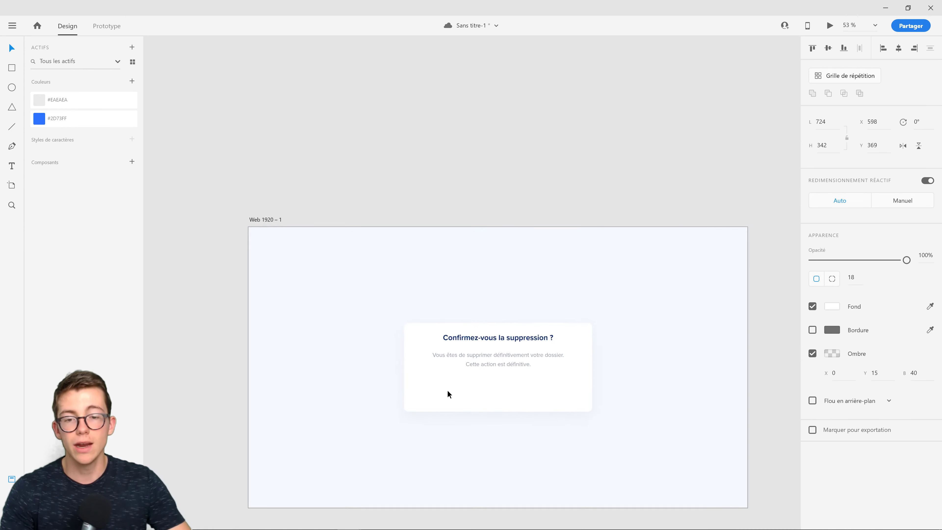
{"action": "scroll", "coordinate": [471, 415], "scroll_direction": "up", "scroll_amount": 3}
- Draw a borderless button rectangle about 181 × 71 under the message, in the card's lower-left area, filled with the saved blue #2D73FF
{"action": "left_click", "coordinate": [490, 375]}
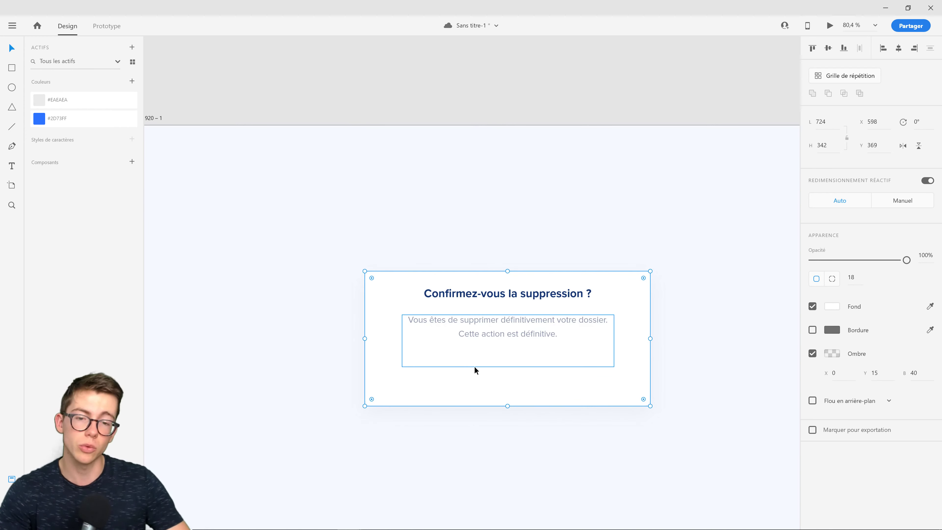
{"action": "key", "text": "r"}
{"action": "left_click_drag", "start_coordinate": [409, 355], "coordinate": [480, 383]}
{"action": "left_click", "coordinate": [11, 52]}
{"action": "left_click", "coordinate": [64, 120]}
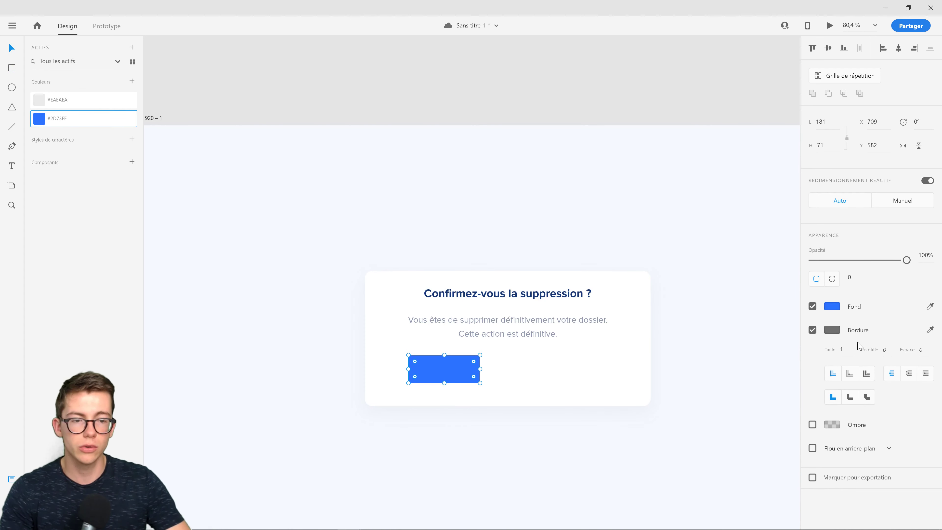
{"action": "left_click", "coordinate": [813, 329]}
- Round the blue button rectangle's corners to a radius of about 9 and resize it to about 229 × 65
{"action": "left_click", "coordinate": [441, 376]}
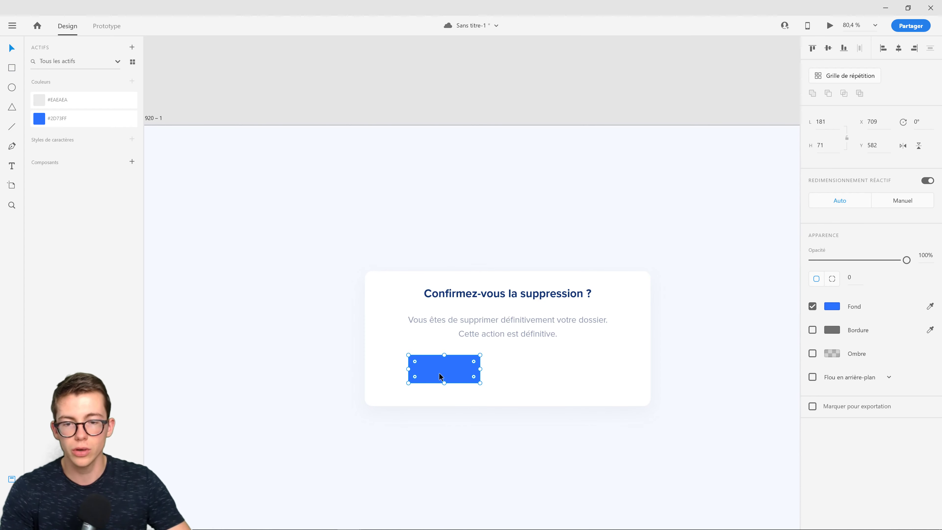
{"action": "left_click_drag", "start_coordinate": [416, 378], "coordinate": [410, 378]}
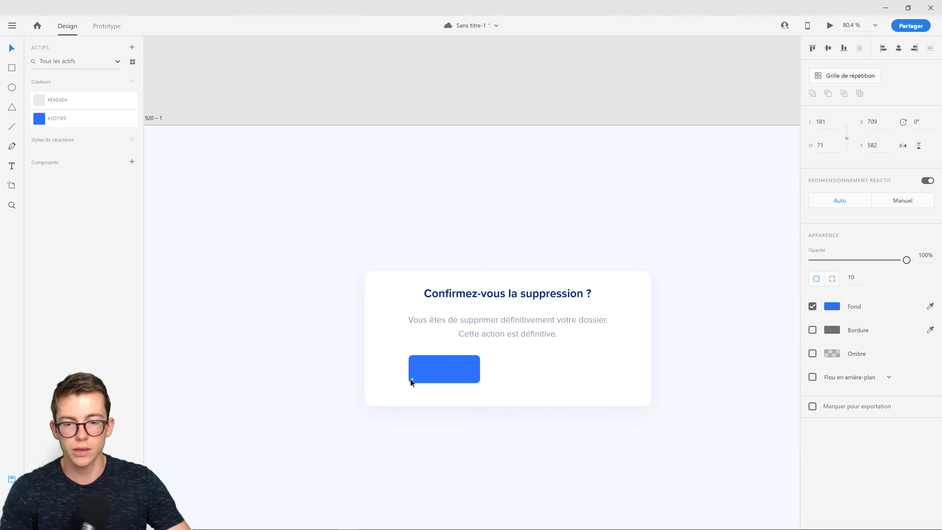
{"action": "left_click_drag", "start_coordinate": [410, 379], "coordinate": [467, 375]}
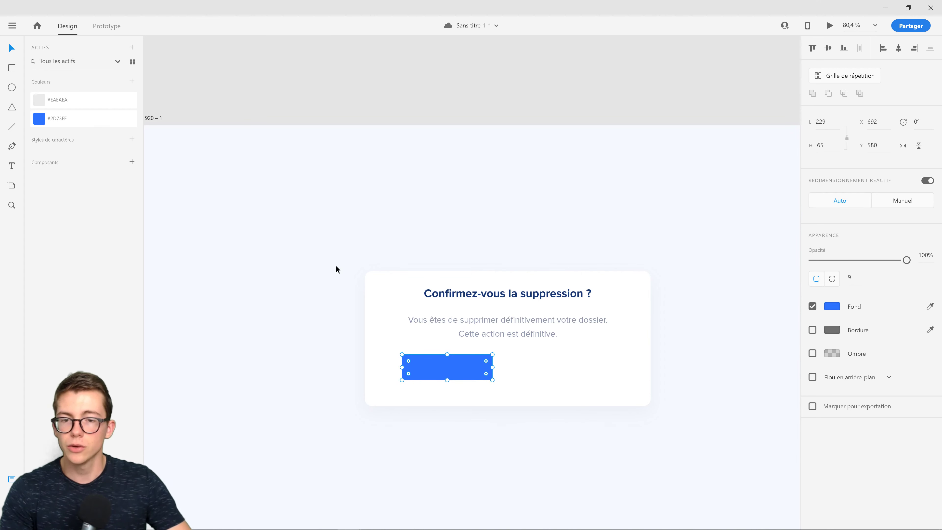
- Duplicate the heading into the card's lower area beside the blue button and change the copy's text to "Je confirme"
{"action": "left_click", "coordinate": [496, 297]}
{"action": "left_click_drag", "start_coordinate": [511, 294], "coordinate": [573, 360]}
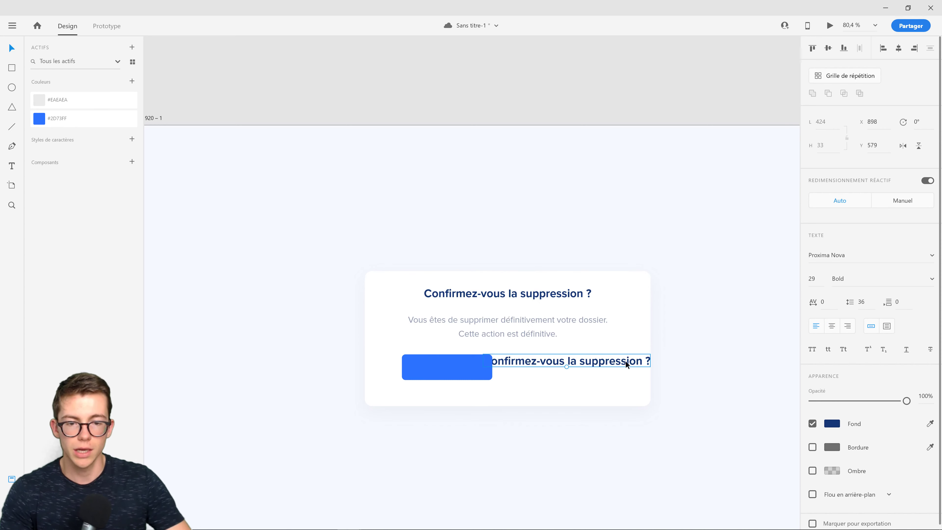
{"action": "key", "text": "Return"}
{"action": "type", "text": "Je confirme"}
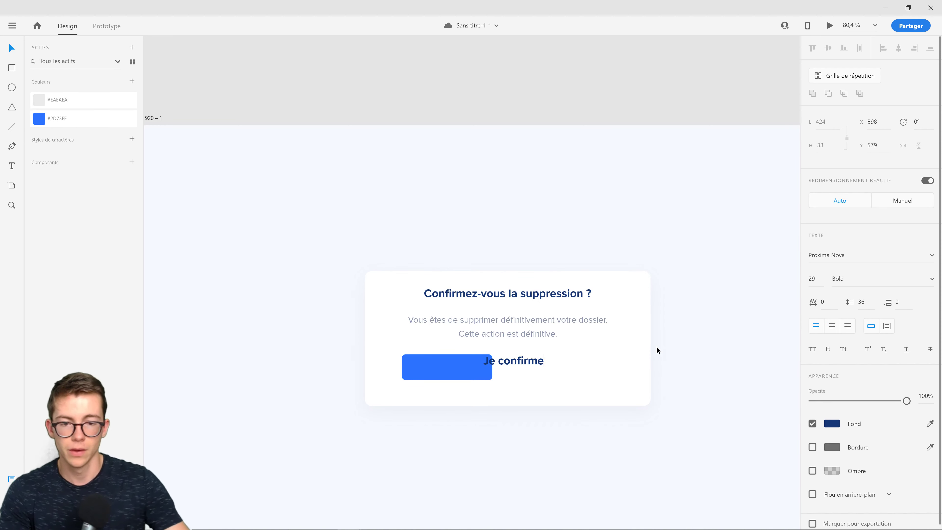
{"action": "key", "text": "Escape"}
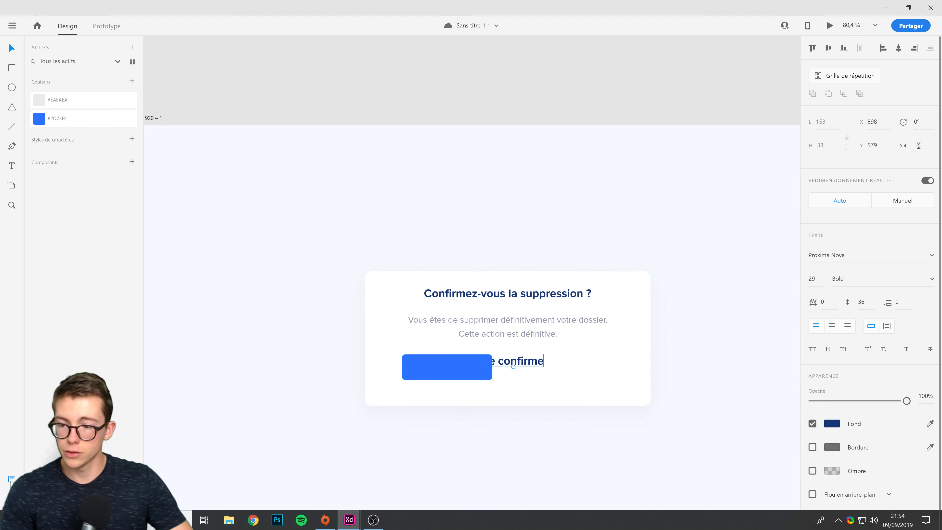
- Bring the "Je confirme" label in front of the blue button, centre it on the button and colour it white
{"action": "key", "text": "ctrl+y"}
{"action": "left_click_drag", "start_coordinate": [47, 115], "coordinate": [59, 79]}
{"action": "left_click_drag", "start_coordinate": [509, 361], "coordinate": [466, 368]}
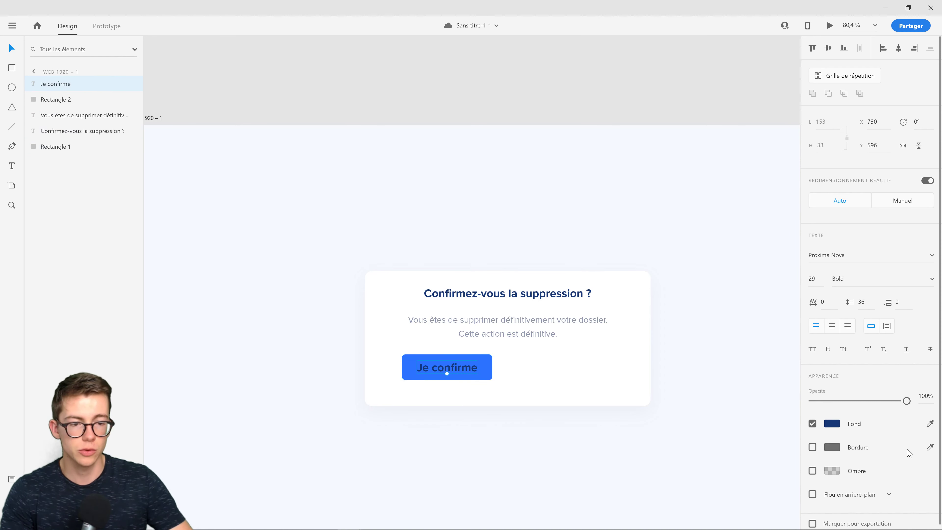
{"action": "left_click", "coordinate": [832, 423]}
{"action": "left_click_drag", "start_coordinate": [711, 373], "coordinate": [641, 342]}
{"action": "left_click", "coordinate": [460, 481]}
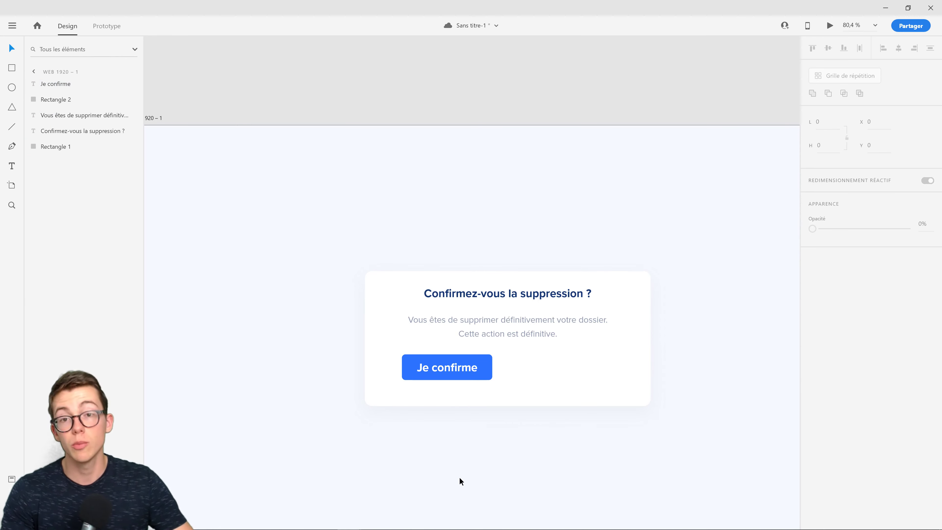
- Reduce the "Je confirme" label's font size to 22
{"action": "scroll", "coordinate": [371, 373], "scroll_direction": "up", "scroll_amount": 2}
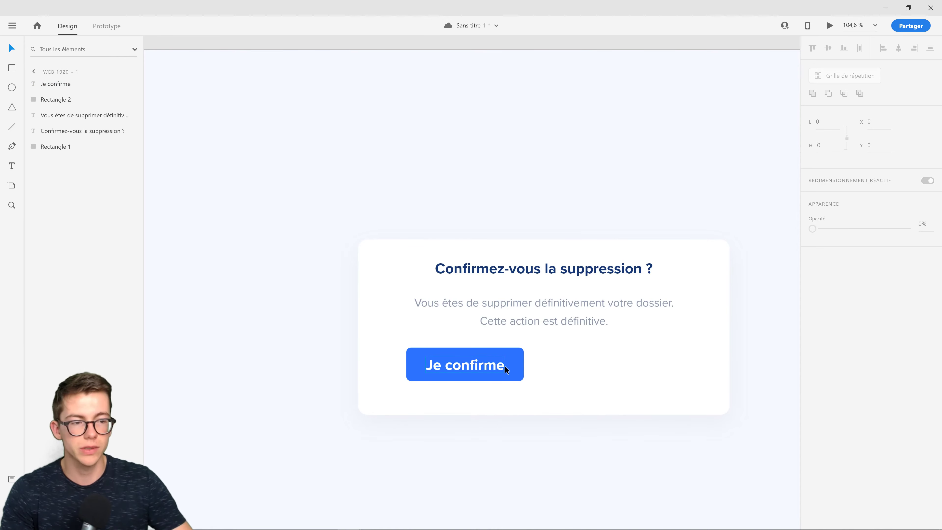
{"action": "scroll", "coordinate": [450, 371], "scroll_direction": "up", "scroll_amount": 2}
{"action": "scroll", "coordinate": [461, 370], "scroll_direction": "down", "scroll_amount": 3}
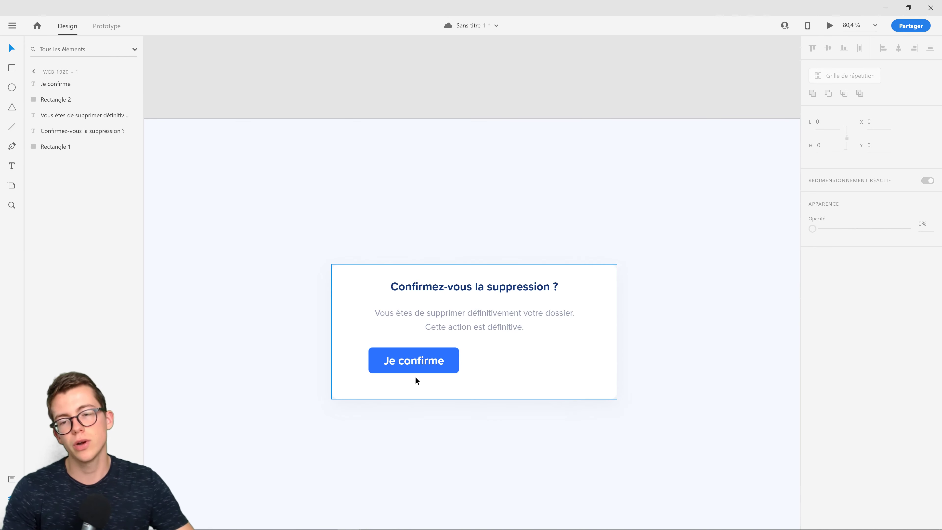
{"action": "scroll", "coordinate": [404, 372], "scroll_direction": "up", "scroll_amount": 7}
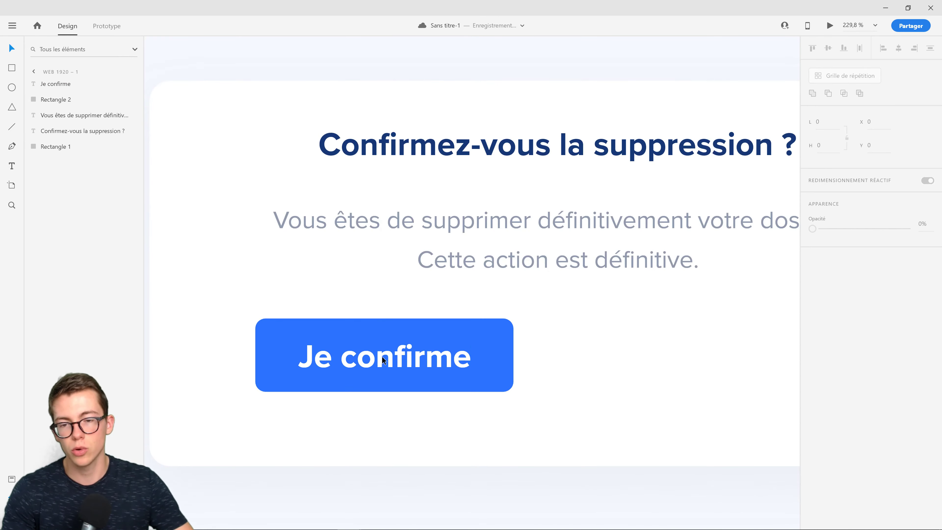
{"action": "left_click", "coordinate": [385, 369]}
{"action": "left_click_drag", "start_coordinate": [386, 376], "coordinate": [384, 364]}
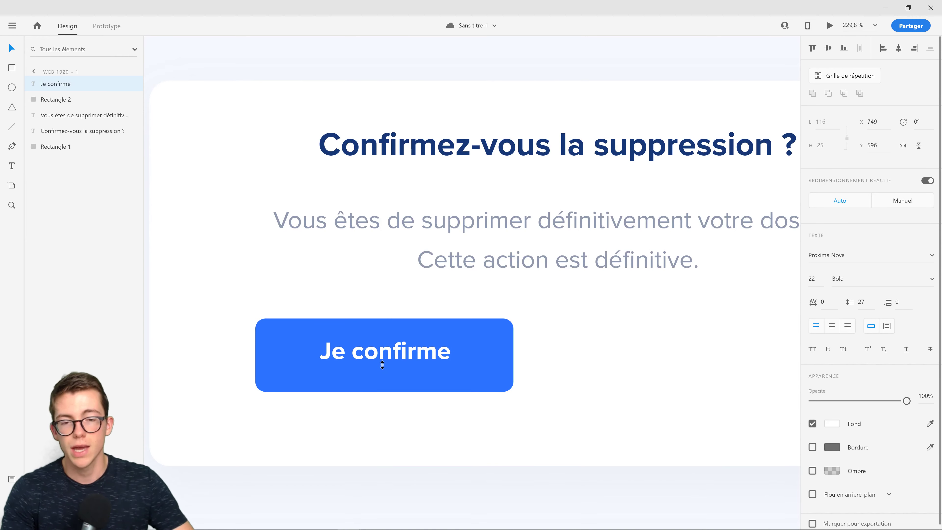
- Shorten the message's text box to a height of about 73 so it ends just beneath its second line
{"action": "left_click", "coordinate": [521, 259]}
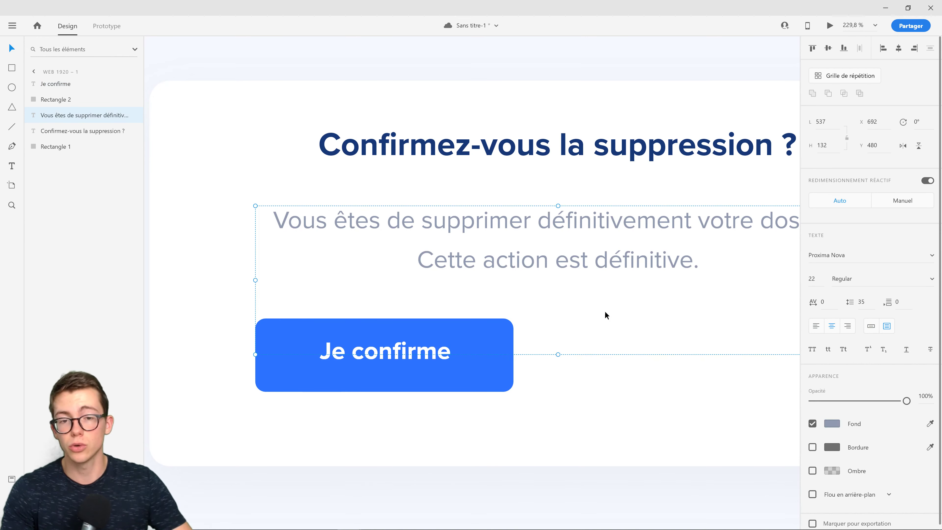
{"action": "left_click_drag", "start_coordinate": [558, 354], "coordinate": [576, 286]}
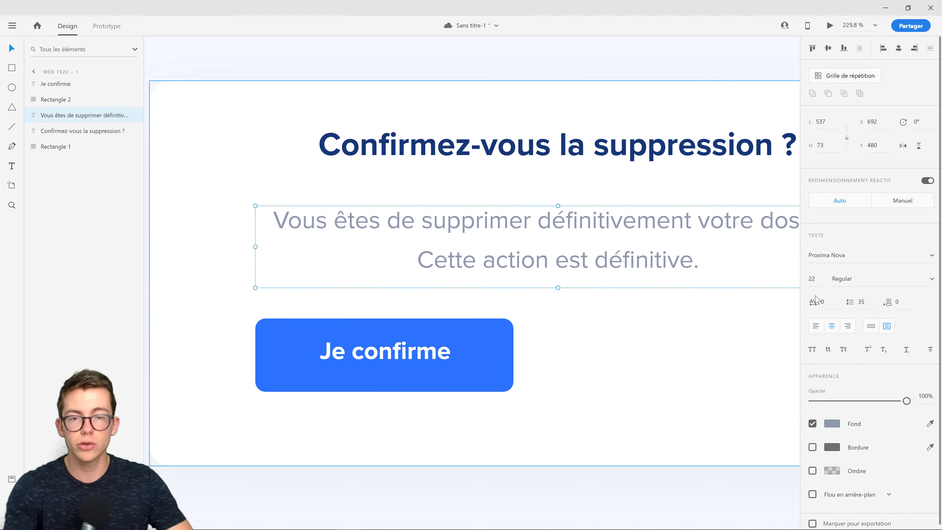
{"action": "left_click", "coordinate": [813, 279]}
- Move the "Je confirme" label slightly down so it sits vertically centred in the blue button
{"action": "left_click", "coordinate": [420, 353]}
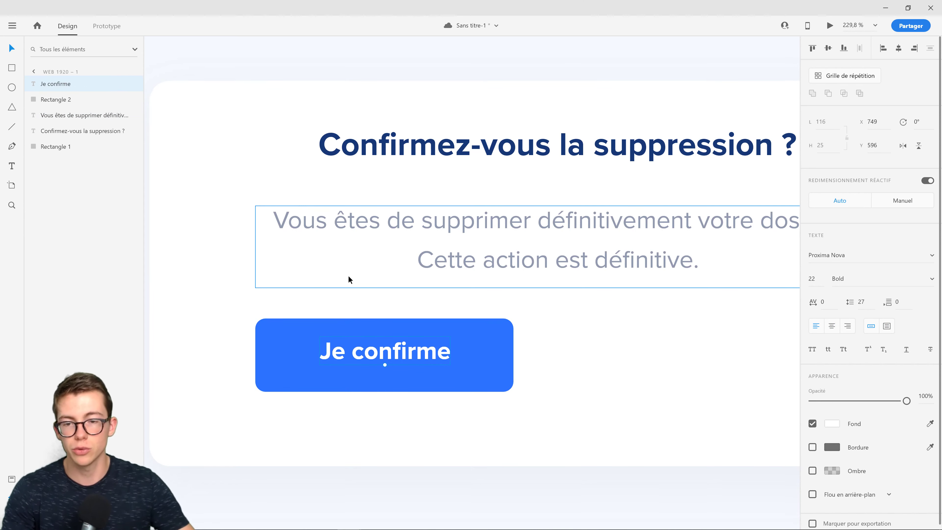
{"action": "mouse_move", "coordinate": [353, 352]}
{"action": "left_mouse_down"}
{"action": "mouse_move", "coordinate": [387, 355]}
{"action": "mouse_move", "coordinate": [367, 356]}
{"action": "left_mouse_up"}
{"action": "left_click", "coordinate": [597, 364]}
{"action": "scroll", "coordinate": [598, 365], "scroll_direction": "down", "scroll_amount": 4}
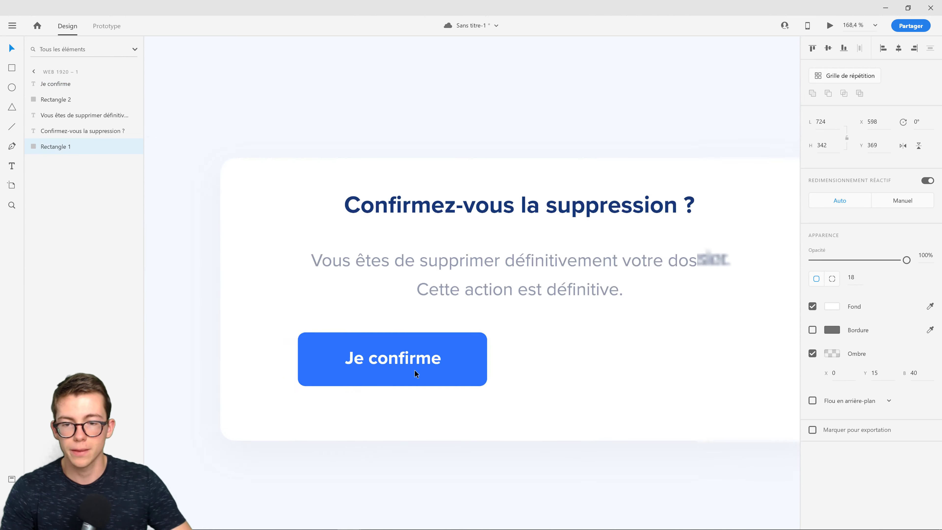
- Reduce the blue button rectangle's height to about 53, keeping it centred around its label
{"action": "left_click", "coordinate": [436, 367]}
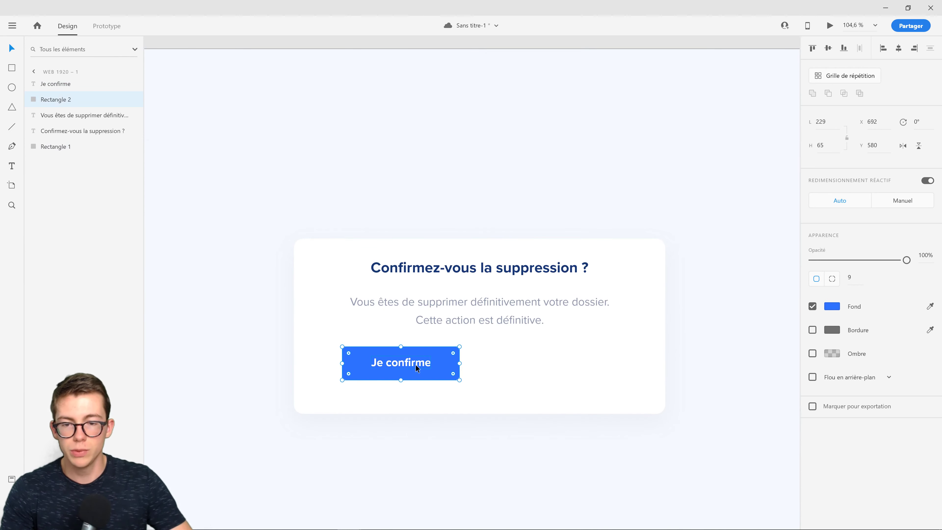
{"action": "left_click", "coordinate": [414, 369], "text": "shift"}
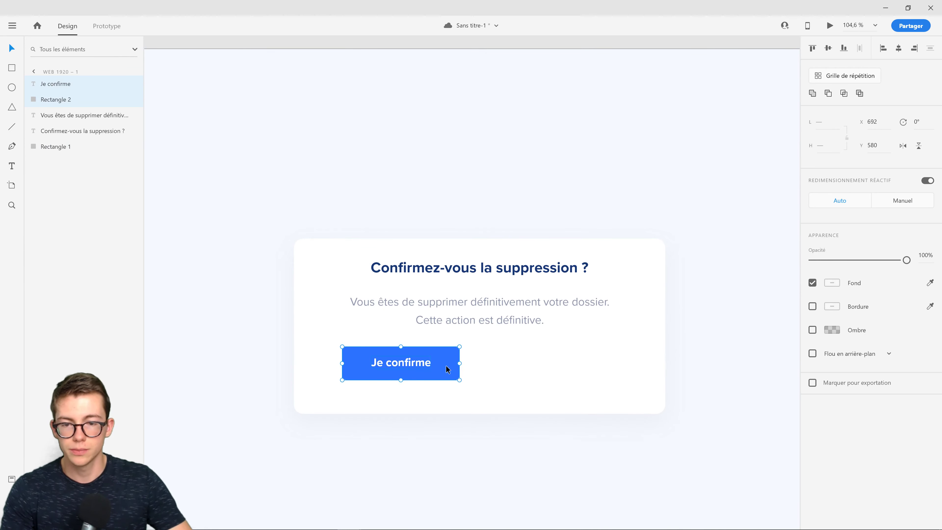
{"action": "left_click", "coordinate": [415, 366], "text": "shift"}
{"action": "left_click", "coordinate": [430, 383]}
{"action": "left_click", "coordinate": [430, 369]}
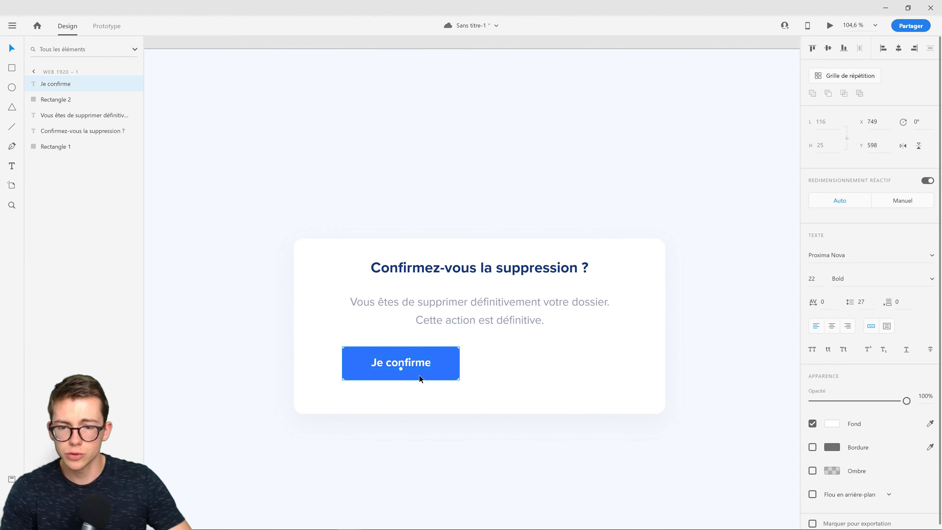
{"action": "left_click", "coordinate": [402, 377]}
{"action": "left_click_drag", "start_coordinate": [403, 379], "coordinate": [403, 377]}
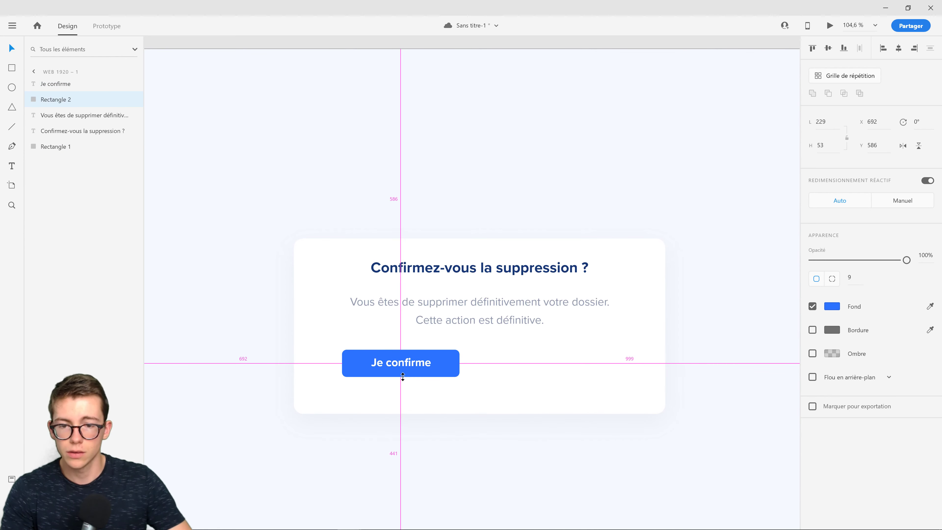
{"action": "left_click", "coordinate": [402, 363]}
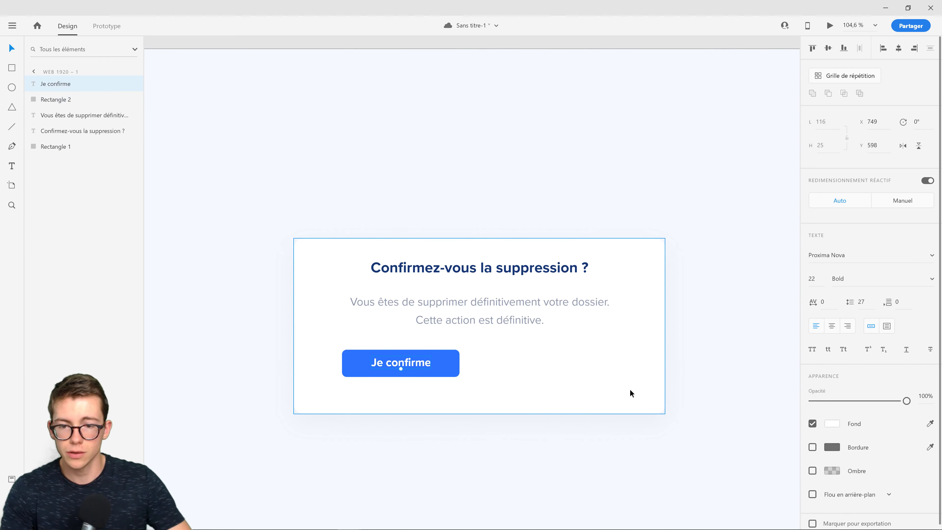
{"action": "left_click", "coordinate": [616, 385]}
- Duplicate the blue button with its label to the right and arrange both buttons side by side, centred beneath the message
{"action": "left_click", "coordinate": [447, 371]}
{"action": "left_click", "coordinate": [410, 364], "text": "shift"}
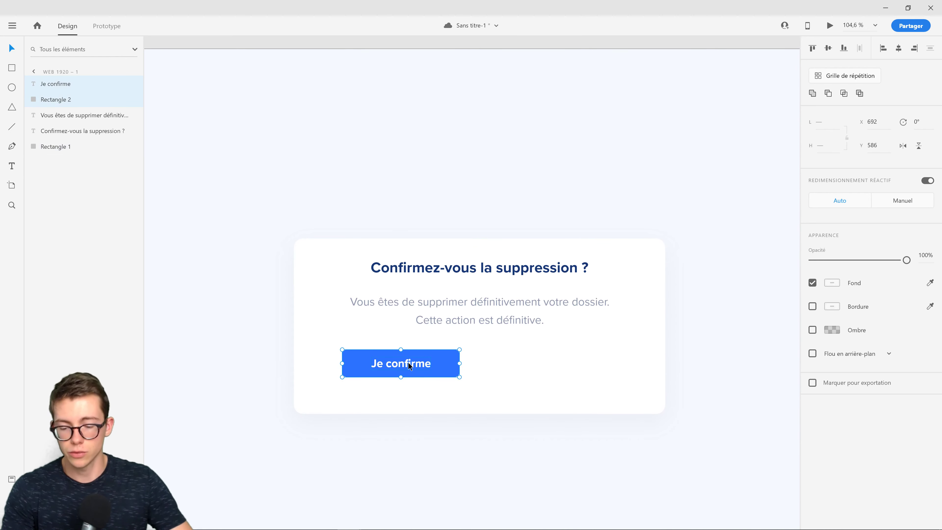
{"action": "left_click_drag", "start_coordinate": [410, 370], "coordinate": [543, 364]}
{"action": "left_click", "coordinate": [445, 372], "text": "shift"}
{"action": "left_click", "coordinate": [419, 364], "text": "shift"}
{"action": "key", "text": "Escape"}
{"action": "left_click", "coordinate": [595, 369]}
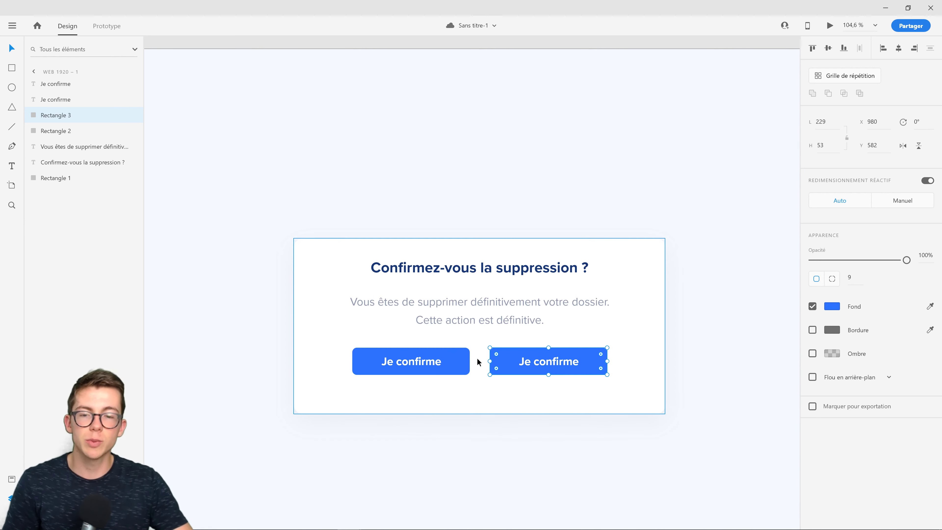
- Fill the right-hand button rectangle with the saved light grey #EAEAEA
{"action": "left_click", "coordinate": [464, 367]}
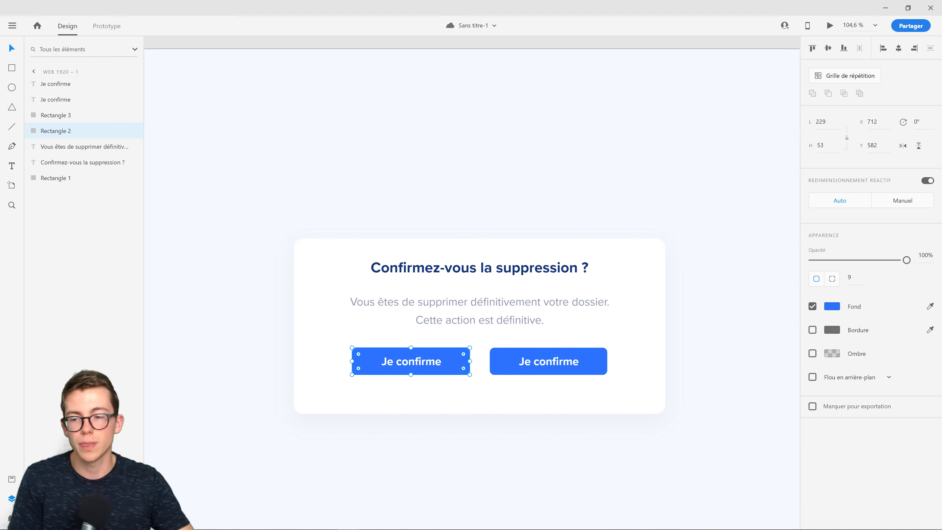
{"action": "left_click", "coordinate": [12, 481]}
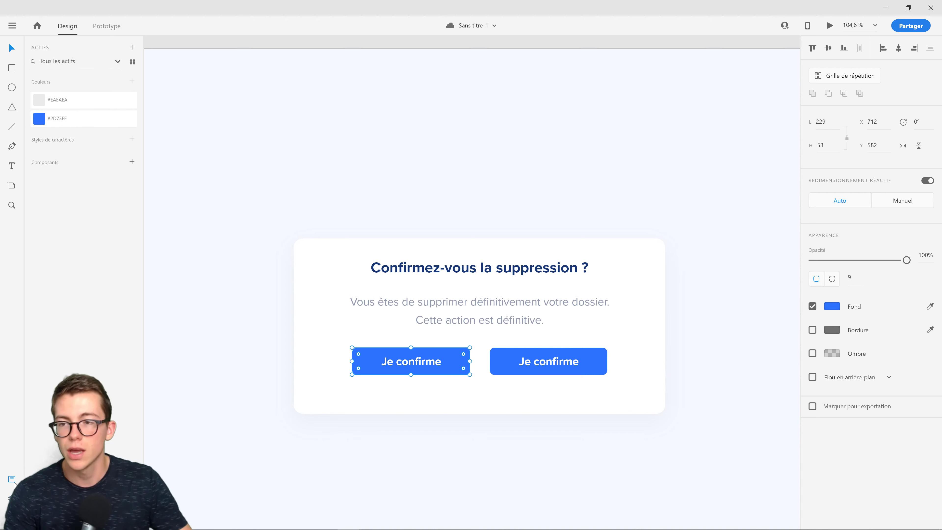
{"action": "left_click", "coordinate": [506, 364]}
{"action": "left_click", "coordinate": [76, 99]}
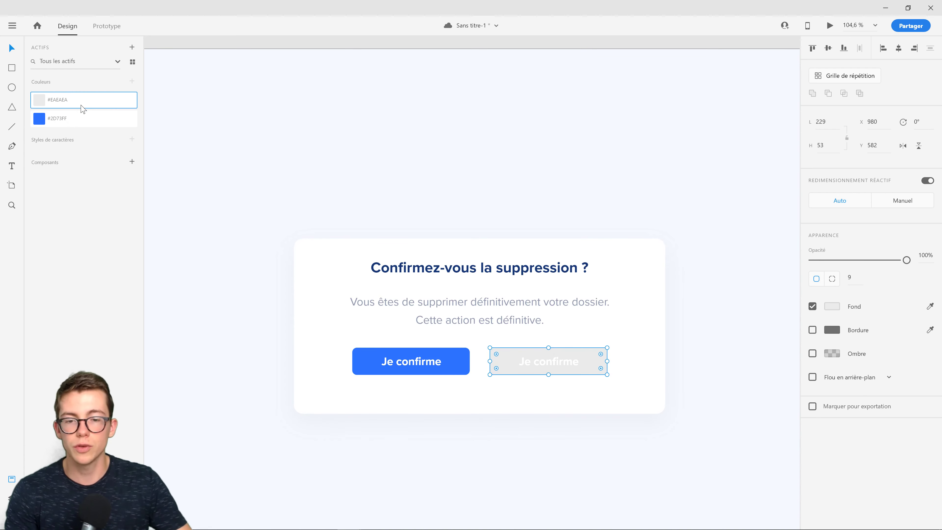
- Colour the grey button's label with the navy sampled from the heading
{"action": "left_click", "coordinate": [557, 358]}
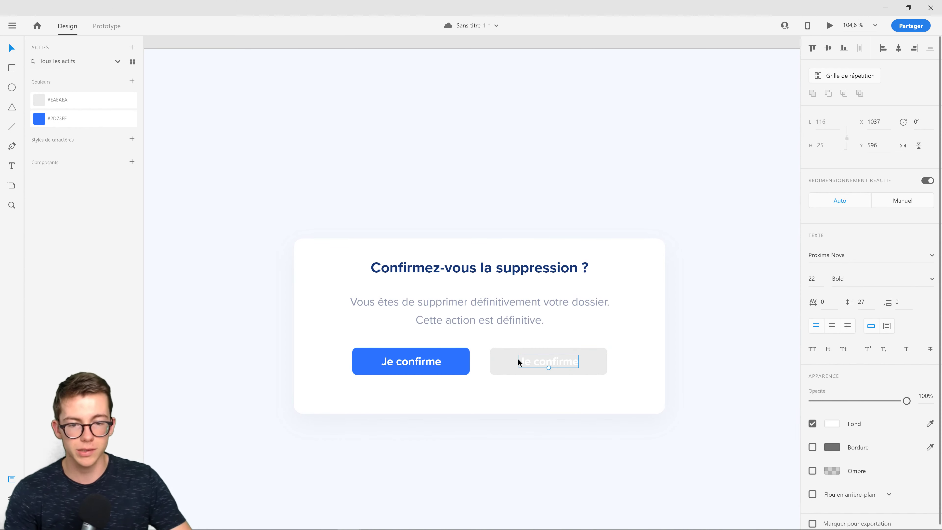
{"action": "left_click", "coordinate": [834, 423]}
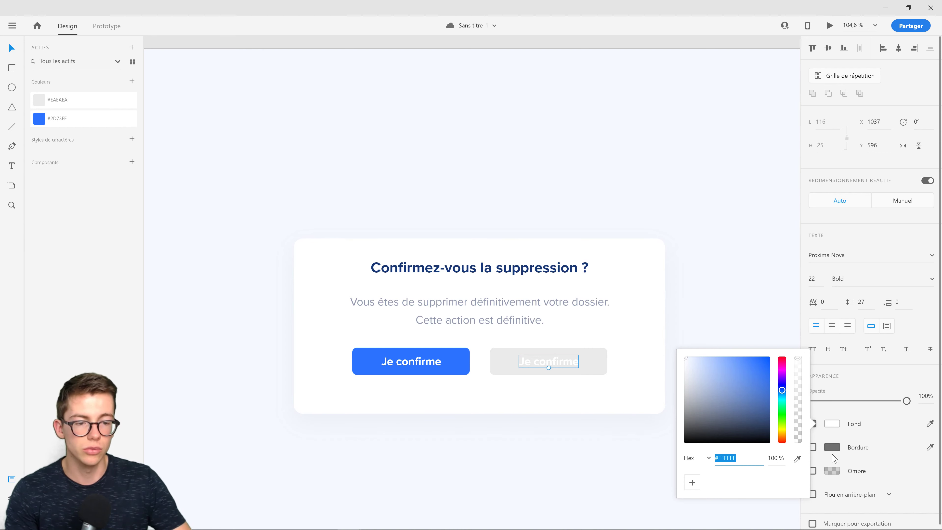
{"action": "left_click", "coordinate": [930, 424]}
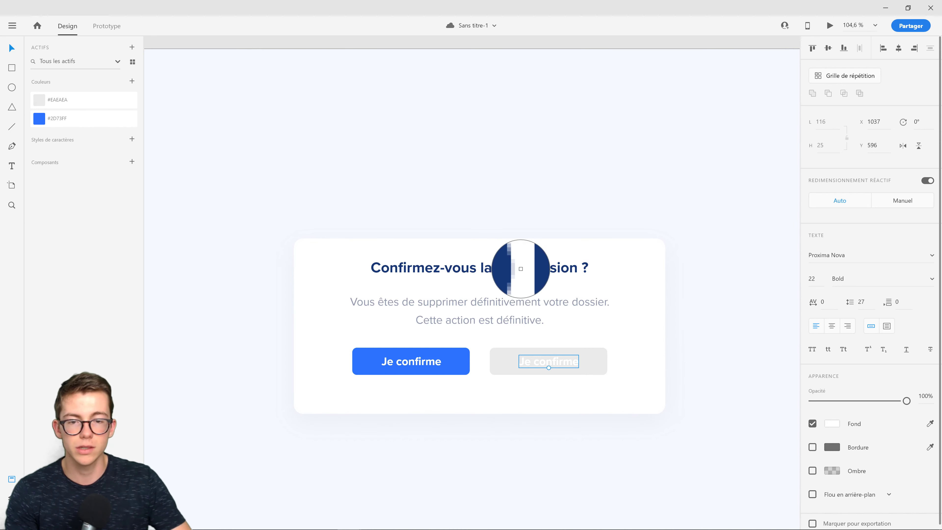
{"action": "left_click", "coordinate": [521, 270]}
{"action": "left_click", "coordinate": [650, 354]}
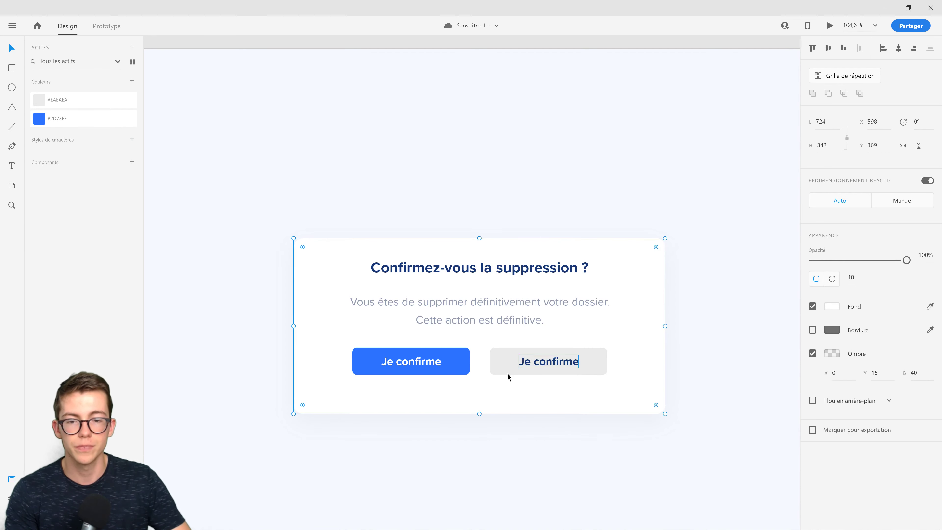
- Set the text alignment of both button labels to centred
{"action": "scroll", "coordinate": [546, 362], "scroll_direction": "up", "scroll_amount": 5}
{"action": "left_click", "coordinate": [536, 367]}
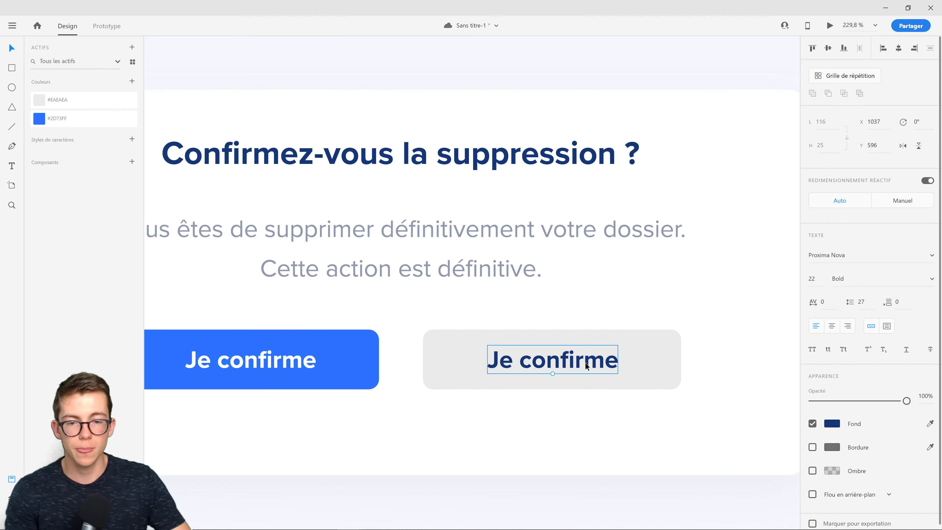
{"action": "double_click", "coordinate": [550, 366]}
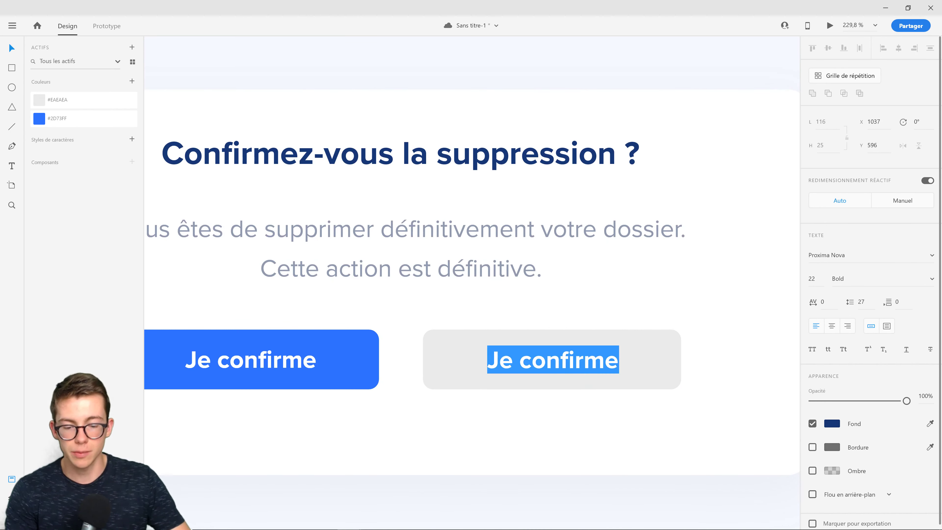
{"action": "left_click", "coordinate": [835, 328]}
{"action": "key", "text": "BackSpace"}
{"action": "key", "text": "ctrl+z"}
{"action": "left_click", "coordinate": [268, 368]}
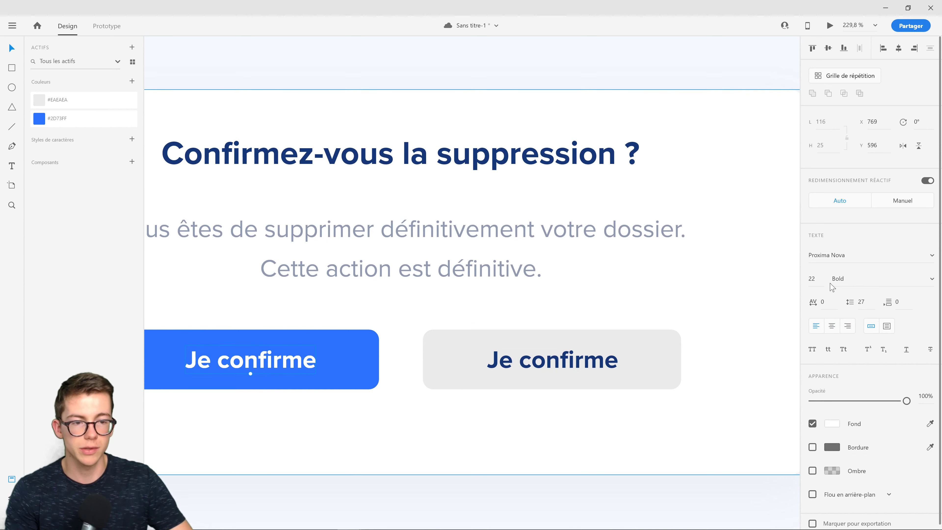
{"action": "left_click", "coordinate": [573, 360]}
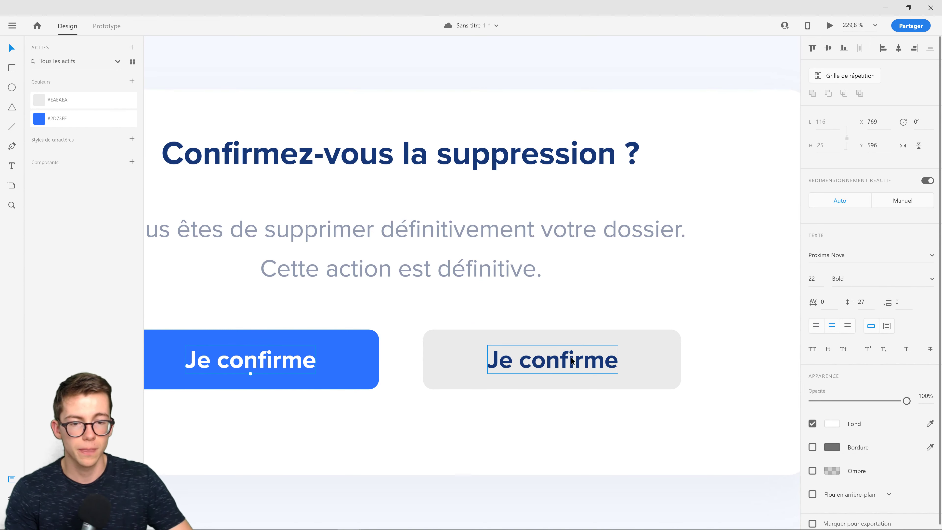
- Replace the grey button's label text with "Annuler"
{"action": "double_click", "coordinate": [600, 360]}
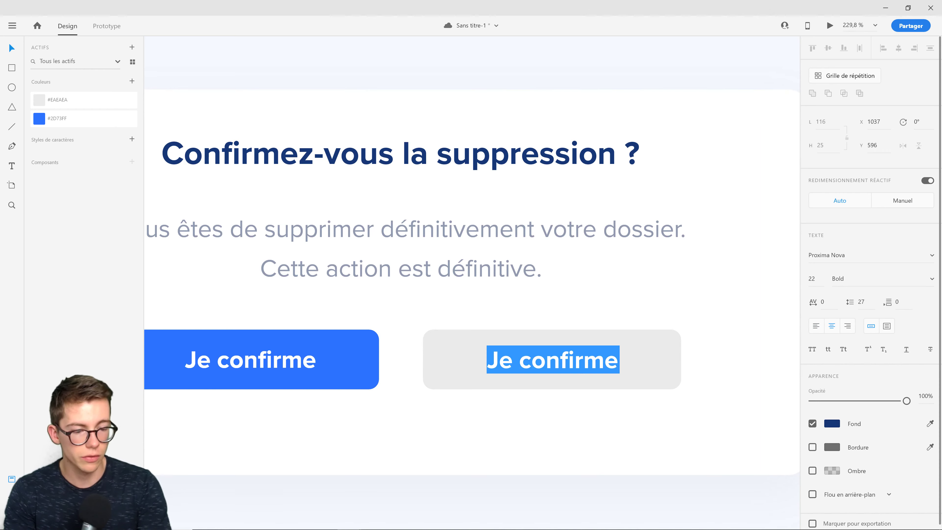
{"action": "type", "text": "Annuler"}
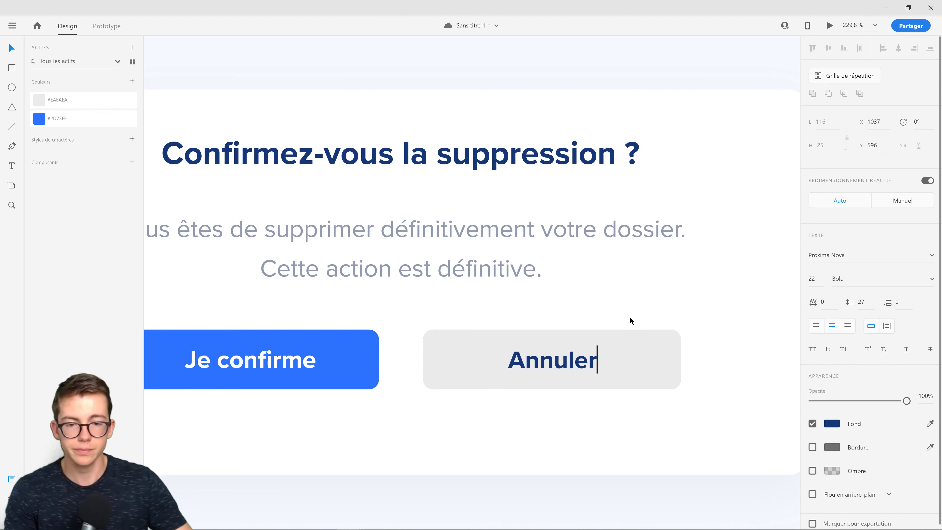
{"action": "key", "text": "Escape"}
{"action": "left_click", "coordinate": [767, 315]}
{"action": "scroll", "coordinate": [625, 323], "scroll_direction": "down", "scroll_amount": 3}
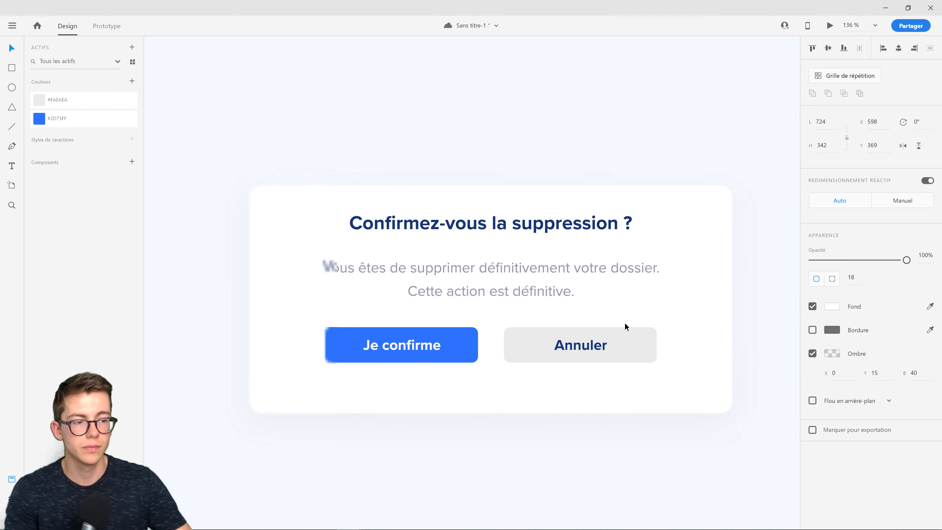
{"action": "scroll", "coordinate": [626, 323], "scroll_direction": "down", "scroll_amount": 5}
{"action": "scroll", "coordinate": [484, 365], "scroll_direction": "up", "scroll_amount": 4}
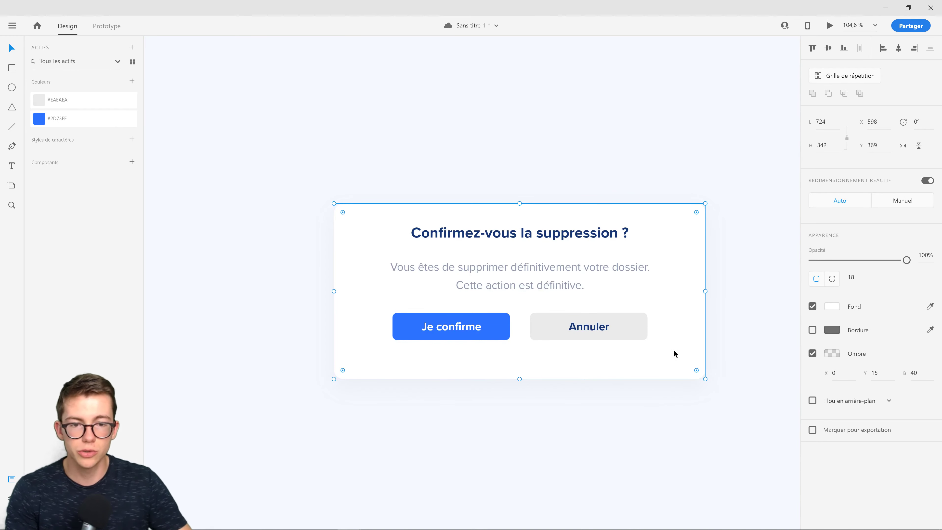
- Narrow the white card symmetrically to a width of 616 and make both buttons slightly taller
{"action": "left_click_drag", "start_coordinate": [706, 291], "coordinate": [678, 294]}
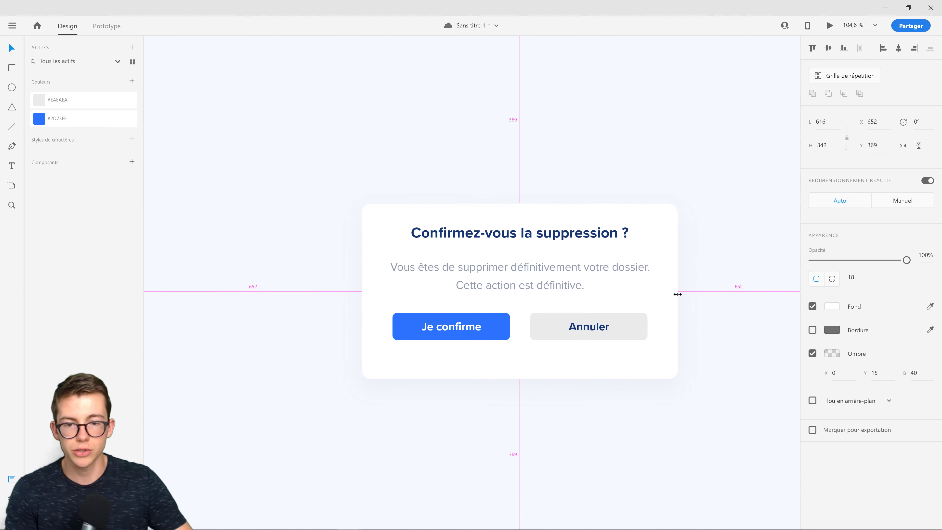
{"action": "left_click", "coordinate": [610, 330]}
{"action": "left_click", "coordinate": [489, 336]}
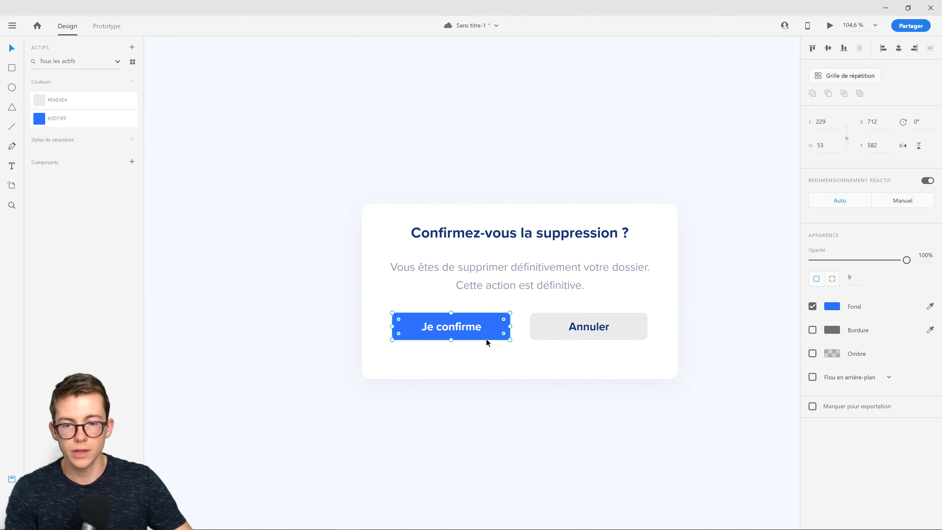
{"action": "left_click", "coordinate": [552, 332], "text": "shift"}
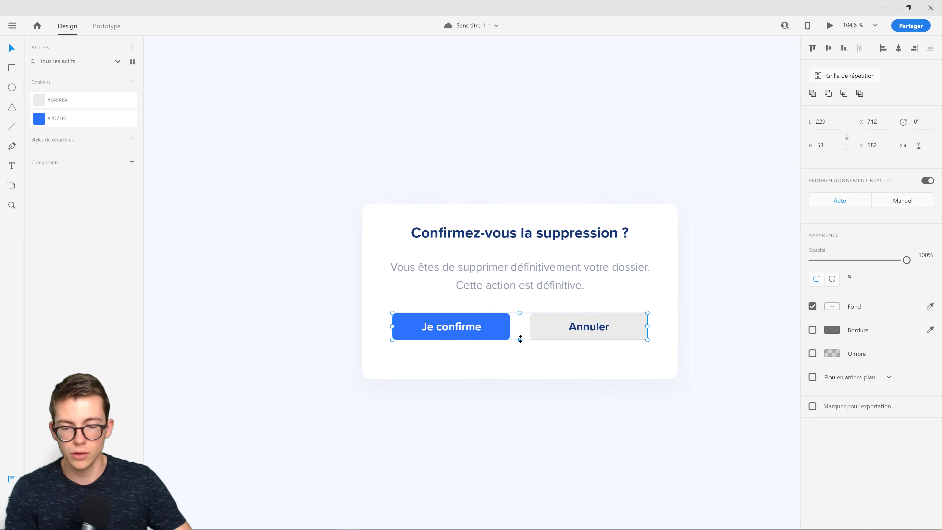
{"action": "left_click_drag", "start_coordinate": [521, 339], "coordinate": [520, 343]}
- Move the "Annuler" button with its label closer to the "Je confirme" button and centre the pair horizontally in the card
{"action": "left_click", "coordinate": [713, 323]}
{"action": "left_click", "coordinate": [592, 326]}
{"action": "double_click", "coordinate": [593, 326]}
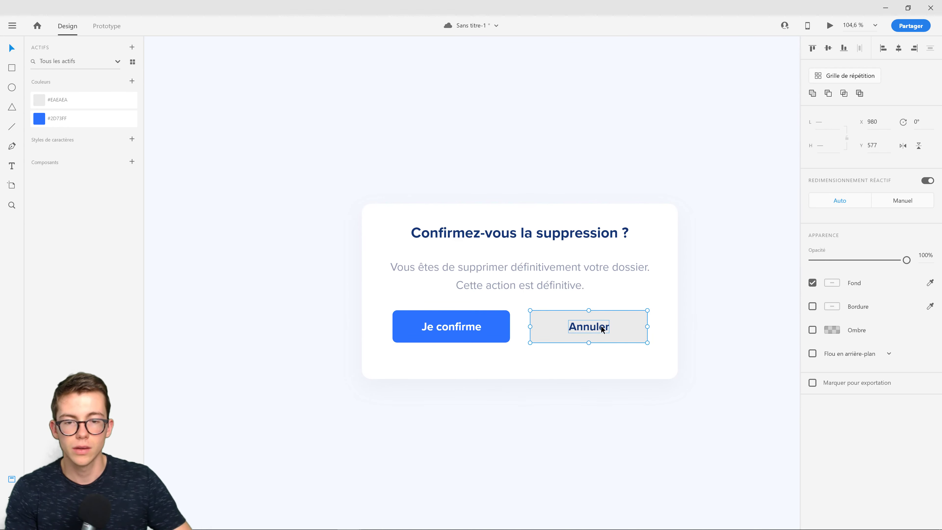
{"action": "left_click", "coordinate": [467, 327], "text": "shift"}
{"action": "left_click_drag", "start_coordinate": [612, 333], "coordinate": [633, 337]}
{"action": "double_click", "coordinate": [604, 335]}
{"action": "left_click", "coordinate": [638, 335]}
{"action": "left_click", "coordinate": [501, 338], "text": "shift"}
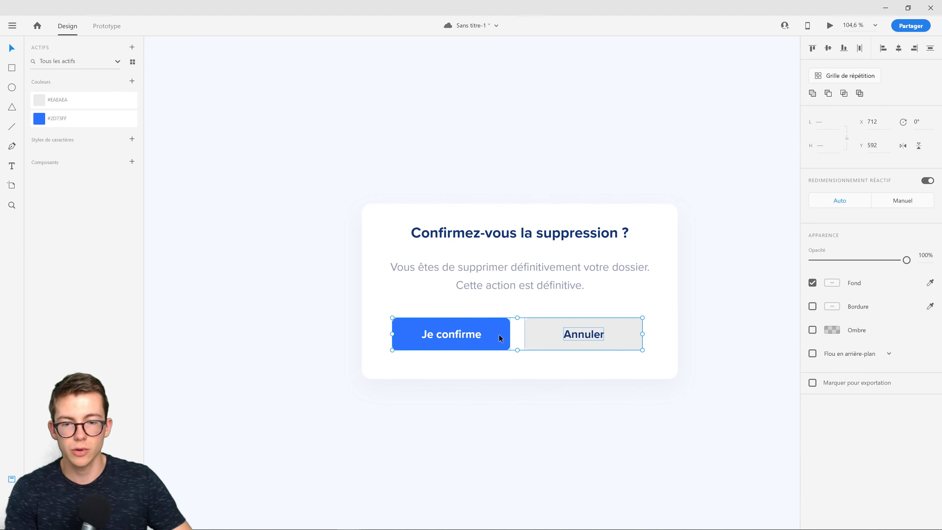
{"action": "left_click_drag", "start_coordinate": [564, 338], "coordinate": [563, 332]}
- Shorten the white card from its lower edge to a height of 316
{"action": "left_click", "coordinate": [575, 375]}
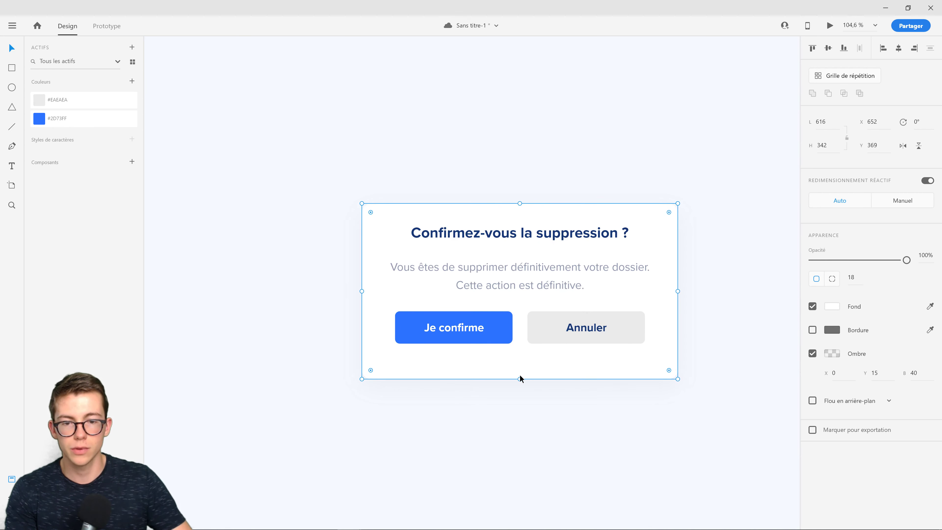
{"action": "left_click_drag", "start_coordinate": [520, 379], "coordinate": [527, 371]}
{"action": "left_click", "coordinate": [677, 425]}
{"action": "scroll", "coordinate": [507, 387], "scroll_direction": "down", "scroll_amount": 3}
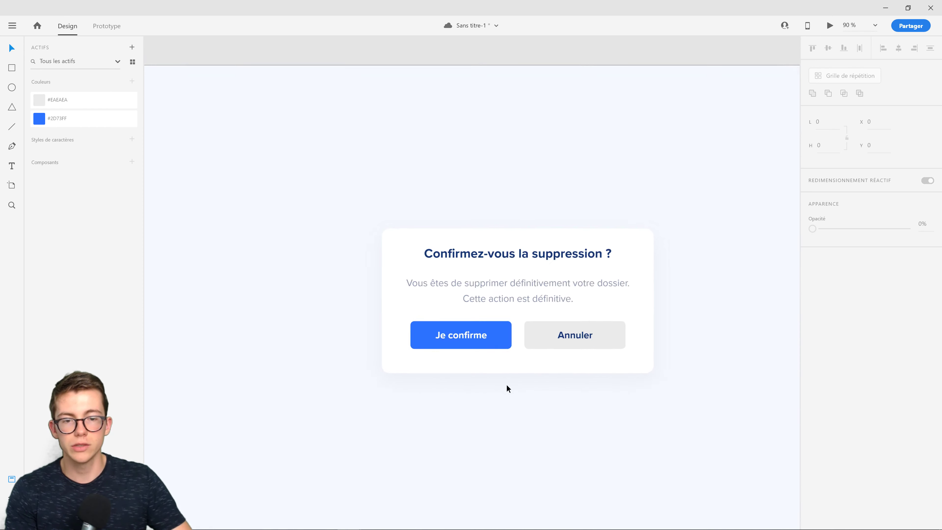
{"action": "scroll", "coordinate": [534, 374], "scroll_direction": "up", "scroll_amount": 2}
{"action": "left_click", "coordinate": [500, 380]}
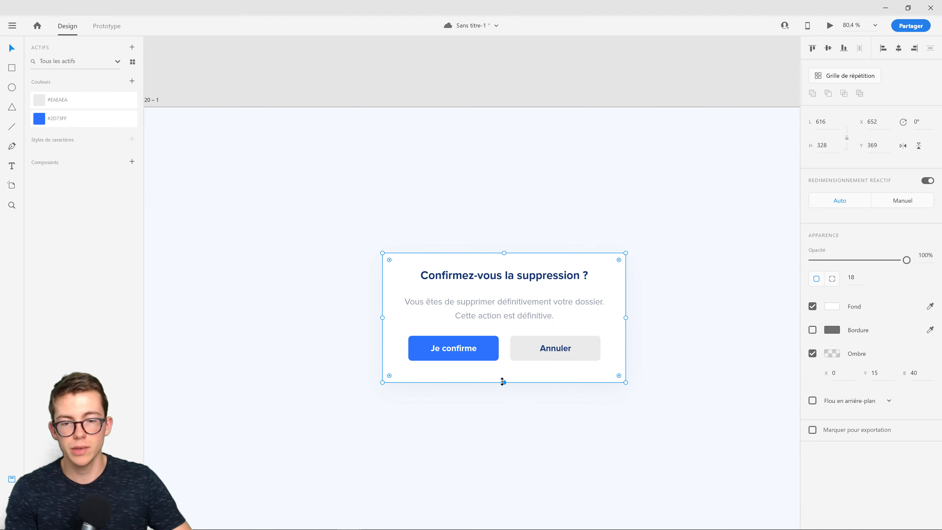
{"action": "left_click_drag", "start_coordinate": [503, 382], "coordinate": [505, 377]}
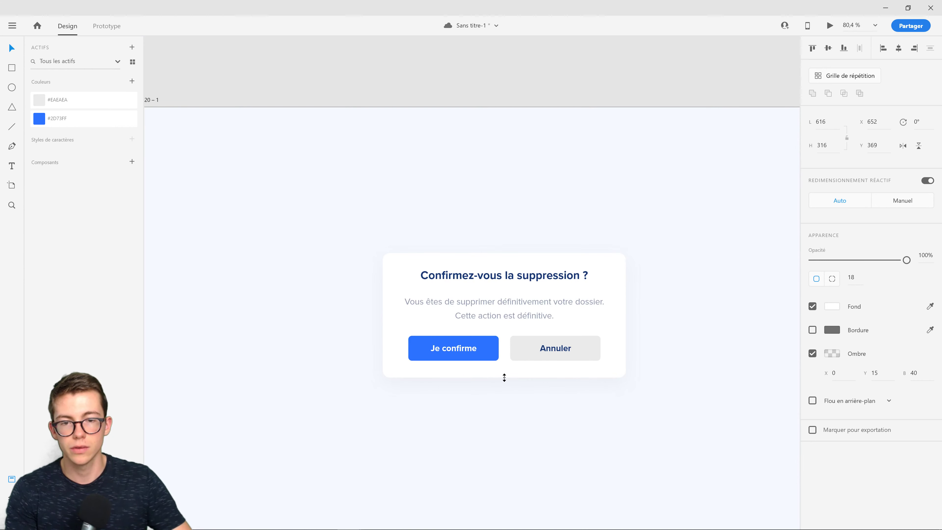
{"action": "left_click", "coordinate": [556, 410]}
- Centre the heading, message and both buttons together vertically in the card, 41 from its upper and lower edges
{"action": "scroll", "coordinate": [500, 336], "scroll_direction": "up", "scroll_amount": 3}
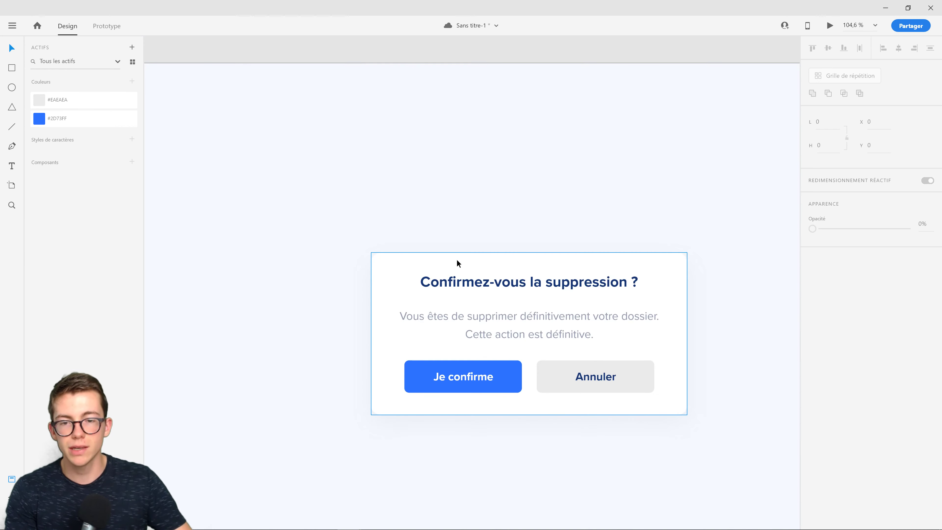
{"action": "left_click", "coordinate": [511, 332]}
{"action": "left_click", "coordinate": [520, 282], "text": "shift"}
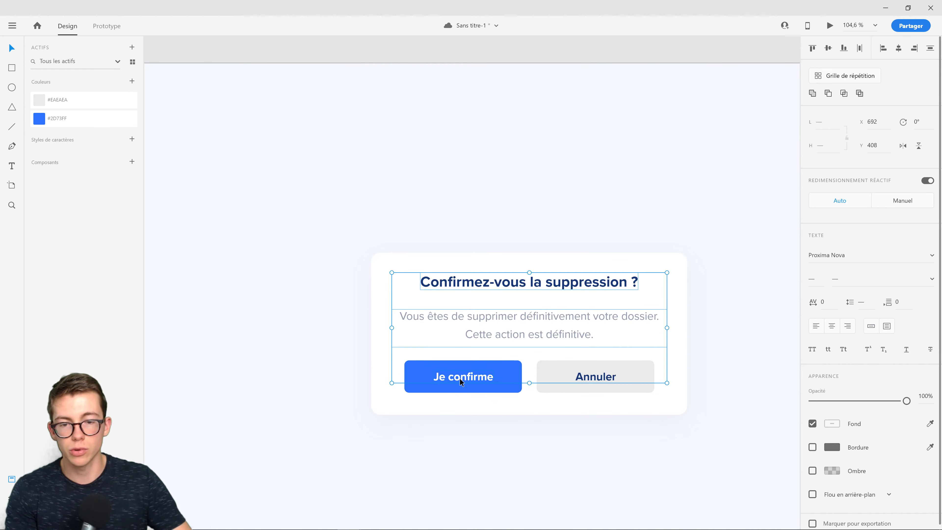
{"action": "left_click", "coordinate": [482, 385], "text": "shift"}
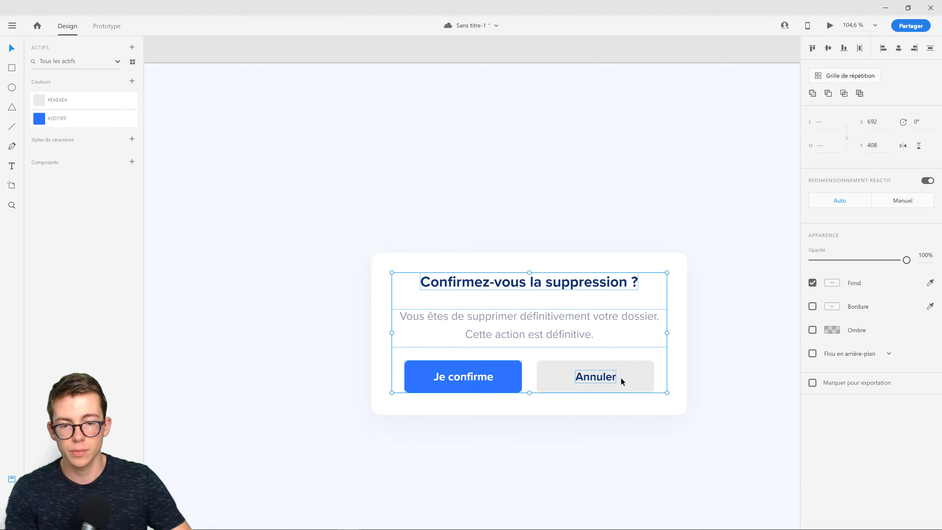
{"action": "left_click", "coordinate": [642, 379], "text": "shift"}
{"action": "left_click_drag", "start_coordinate": [642, 379], "coordinate": [634, 383]}
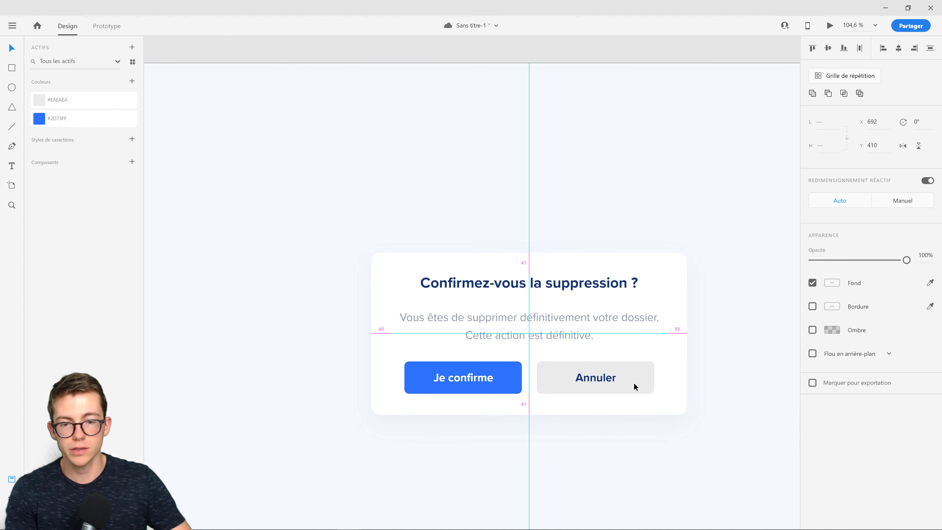
{"action": "left_click", "coordinate": [719, 377]}
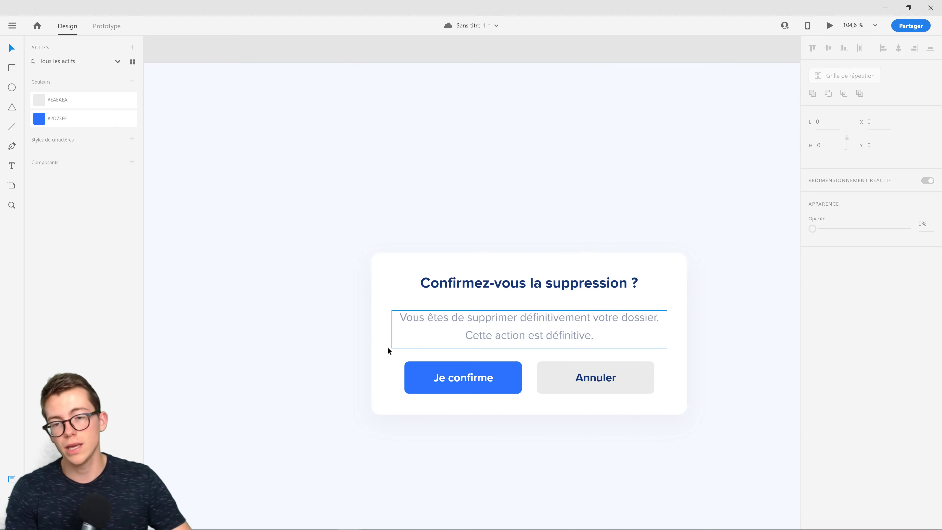
- Check the whole pop-up on the artboard and save the document
{"action": "scroll", "coordinate": [408, 327], "scroll_direction": "down", "scroll_amount": 5}
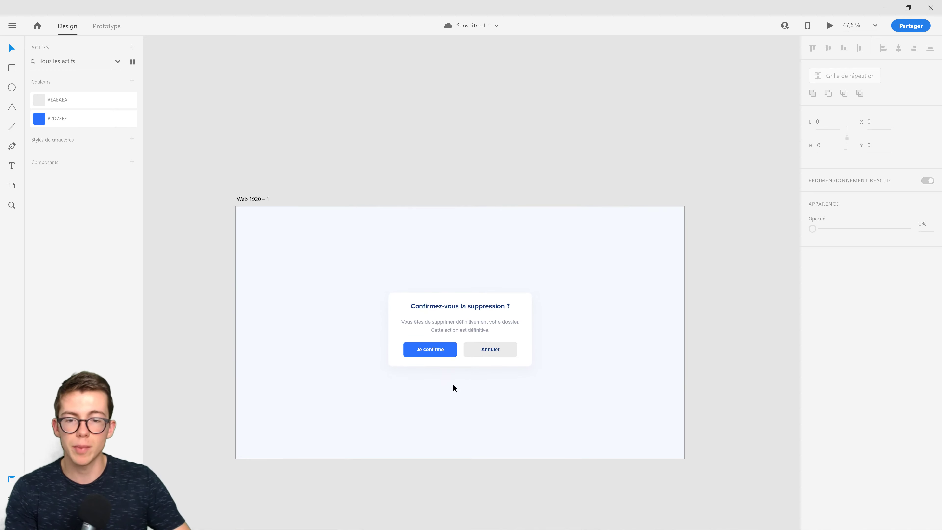
{"action": "scroll", "coordinate": [452, 384], "scroll_direction": "up", "scroll_amount": 2}
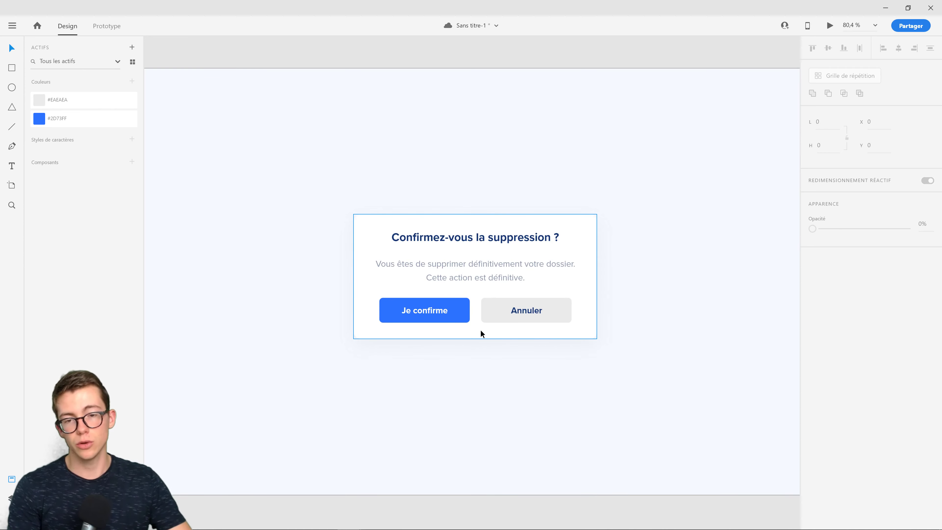
{"action": "scroll", "coordinate": [472, 329], "scroll_direction": "down", "scroll_amount": 1}
{"action": "scroll", "coordinate": [472, 330], "scroll_direction": "down", "scroll_amount": 2}
{"action": "key", "text": "ctrl+s"}
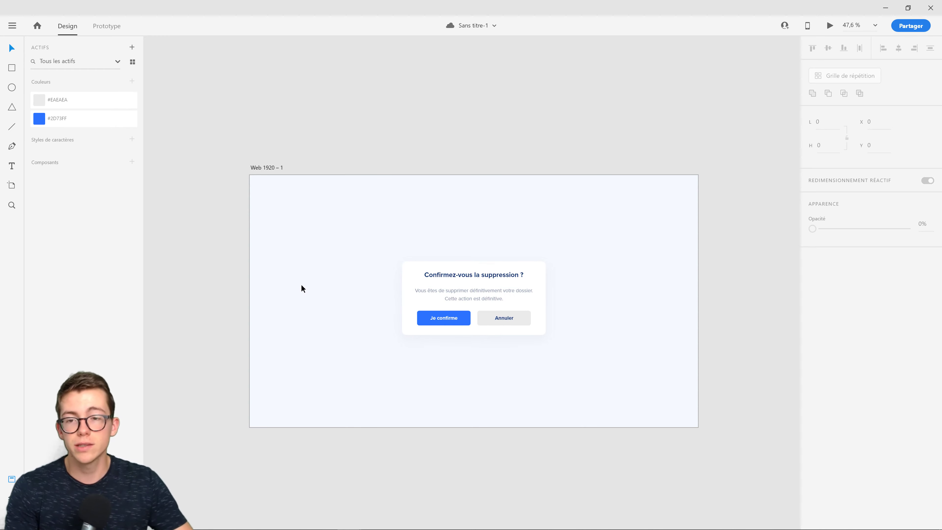
{"action": "left_click", "coordinate": [13, 129]}
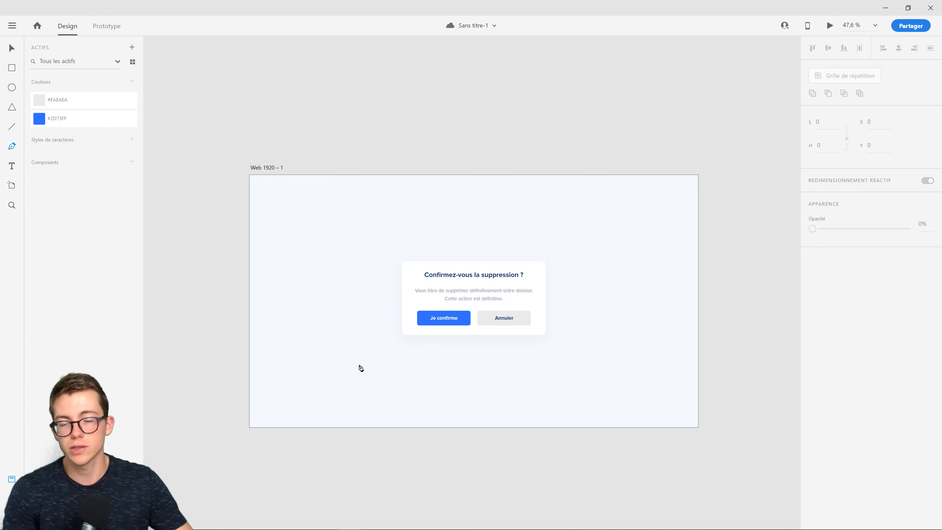
{"action": "left_click", "coordinate": [323, 335]}
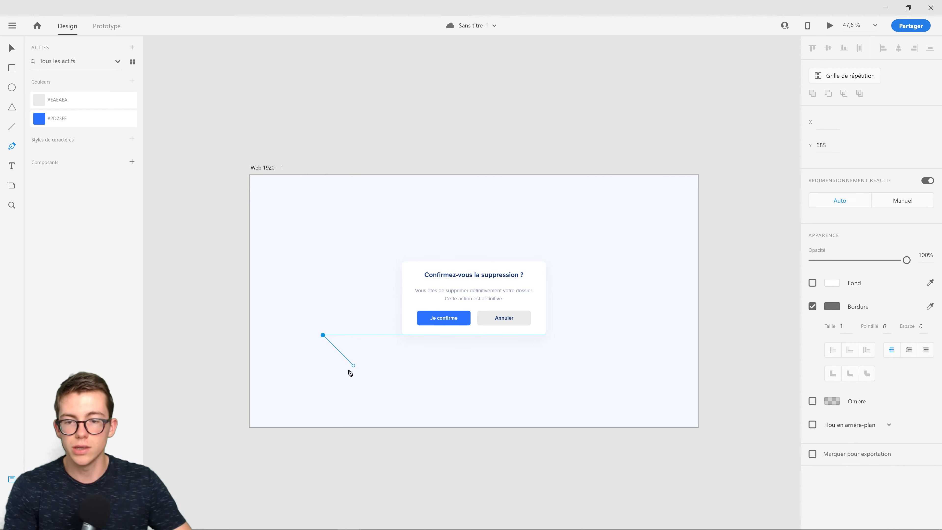
{"action": "left_click_drag", "start_coordinate": [351, 361], "coordinate": [348, 360]}
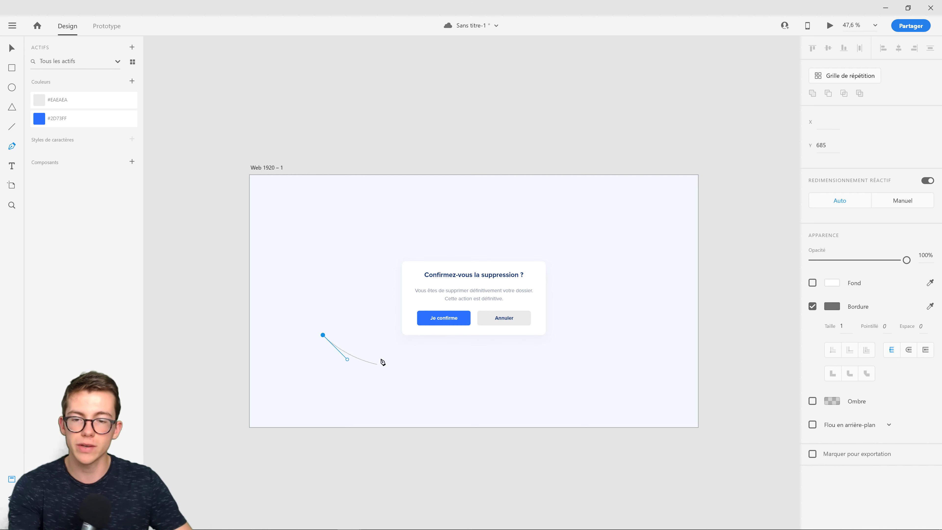
{"action": "key", "text": "Escape"}
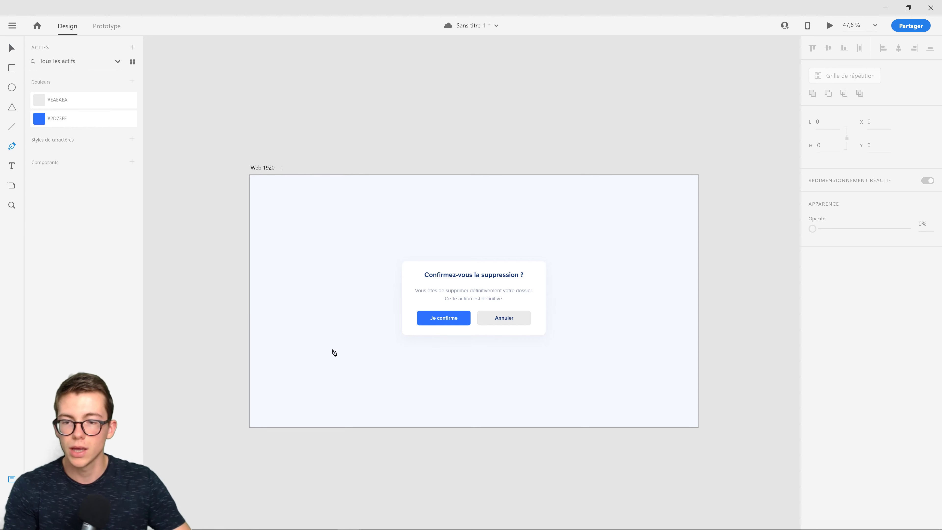
- Draw a diagonal line about 143 by 143 with the Pen tool below the card and set its border size to 5
{"action": "left_click", "coordinate": [319, 354]}
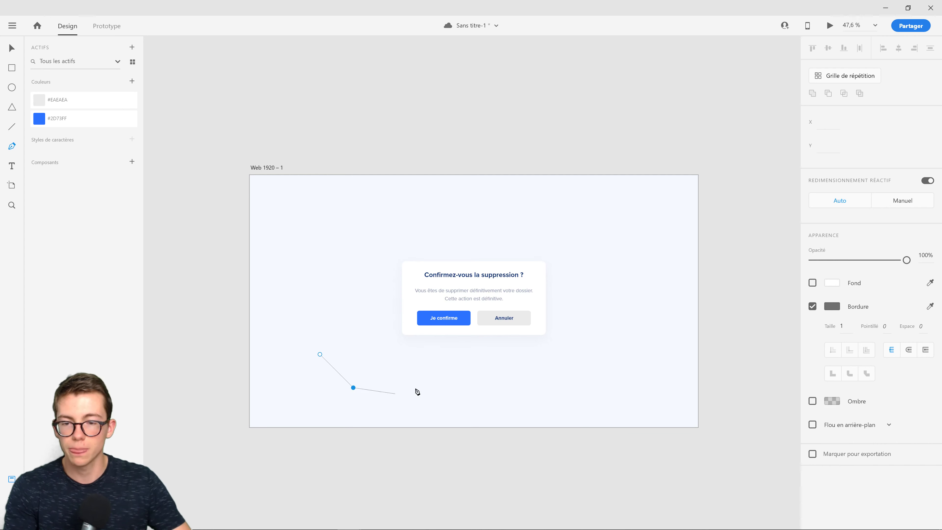
{"action": "left_click", "coordinate": [13, 49]}
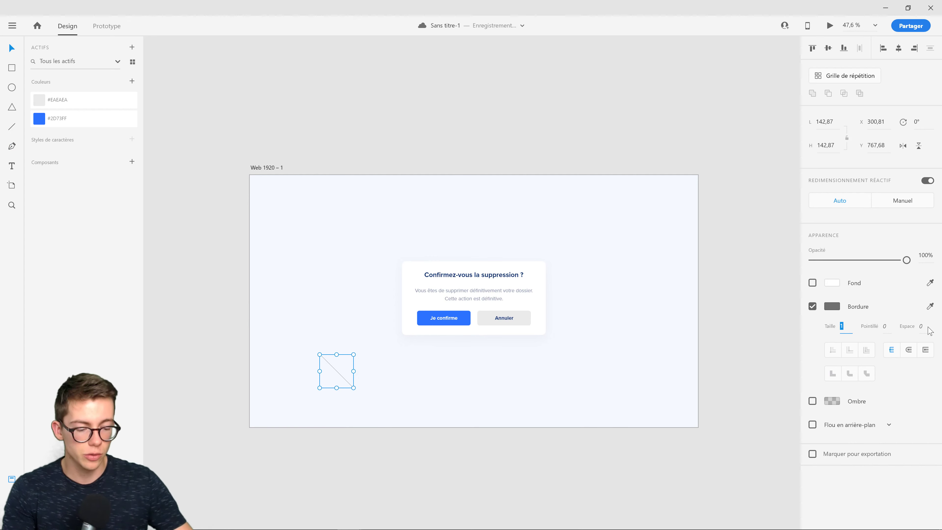
{"action": "type", "text": "5"}
{"action": "key", "text": "Return"}
{"action": "left_click", "coordinate": [353, 387]}
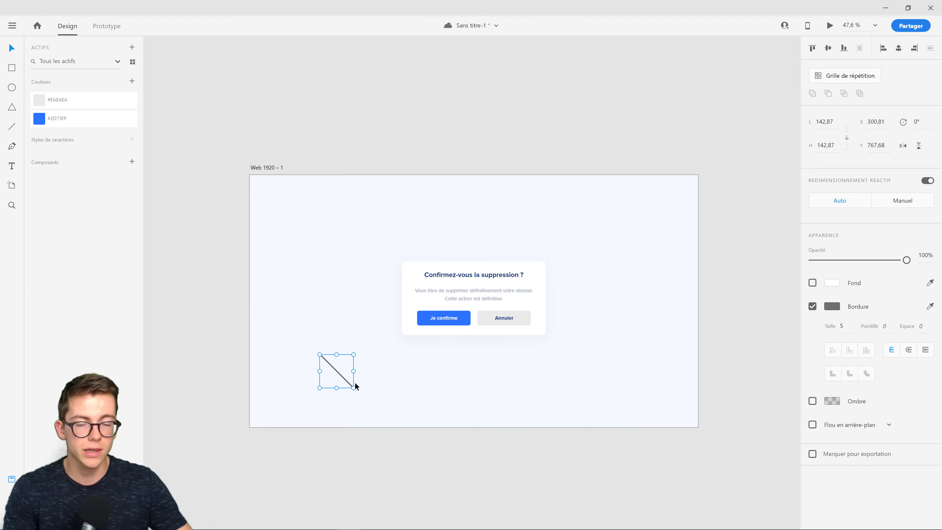
- Give the diagonal line rounded end caps and shift it slightly to the right
{"action": "scroll", "coordinate": [319, 374], "scroll_direction": "up", "scroll_amount": 8}
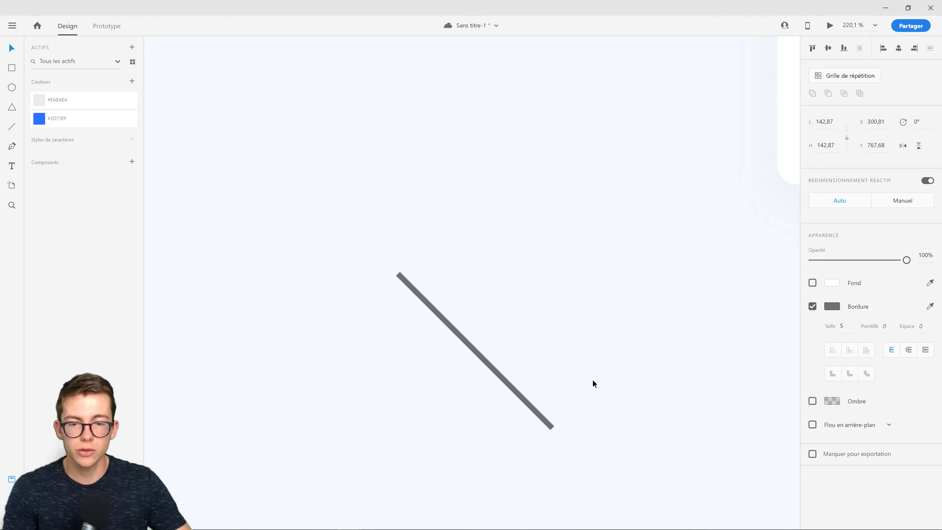
{"action": "scroll", "coordinate": [383, 290], "scroll_direction": "up", "scroll_amount": 6}
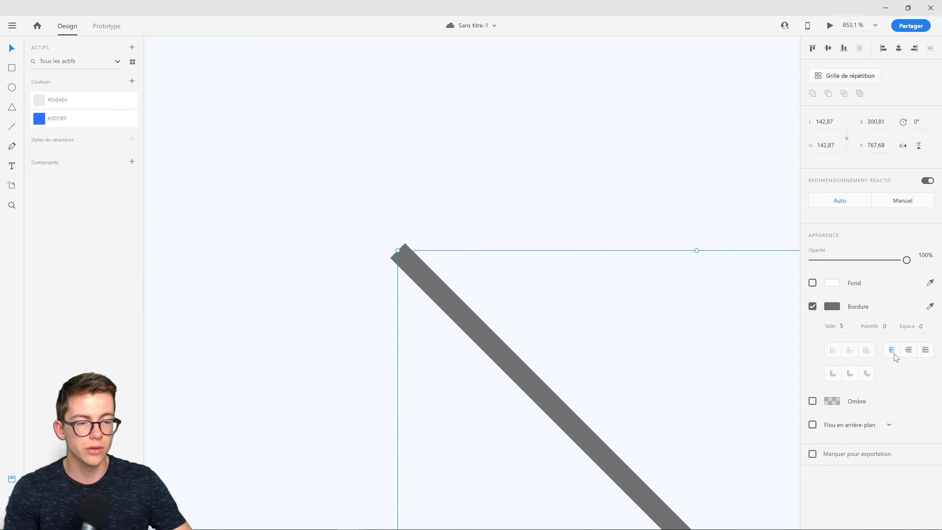
{"action": "left_click", "coordinate": [909, 350]}
{"action": "scroll", "coordinate": [293, 247], "scroll_direction": "down", "scroll_amount": 4}
{"action": "scroll", "coordinate": [329, 263], "scroll_direction": "down", "scroll_amount": 2}
{"action": "left_click", "coordinate": [447, 359]}
{"action": "left_click_drag", "start_coordinate": [472, 391], "coordinate": [516, 396]}
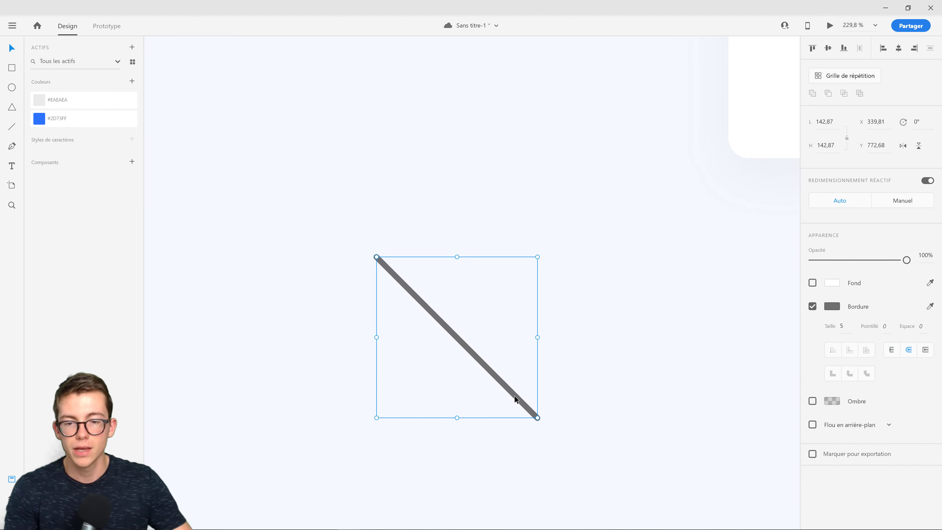
- Duplicate the diagonal line, rotate the copy by a quarter turn and place it over the original to form a cross
{"action": "left_click_drag", "start_coordinate": [459, 339], "coordinate": [661, 349], "text": "alt"}
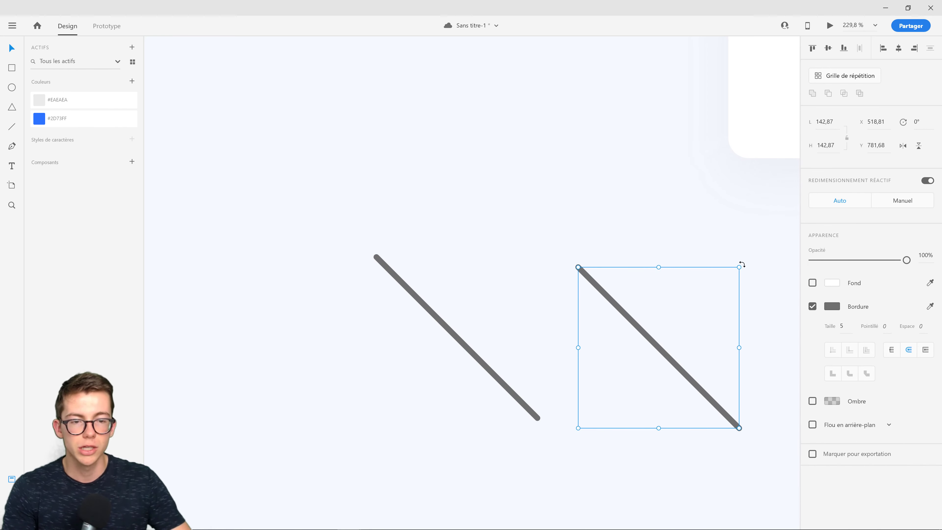
{"action": "left_click_drag", "start_coordinate": [743, 265], "coordinate": [490, 308]}
{"action": "left_click", "coordinate": [594, 352]}
{"action": "scroll", "coordinate": [469, 338], "scroll_direction": "down", "scroll_amount": 5}
{"action": "scroll", "coordinate": [367, 314], "scroll_direction": "up", "scroll_amount": 5}
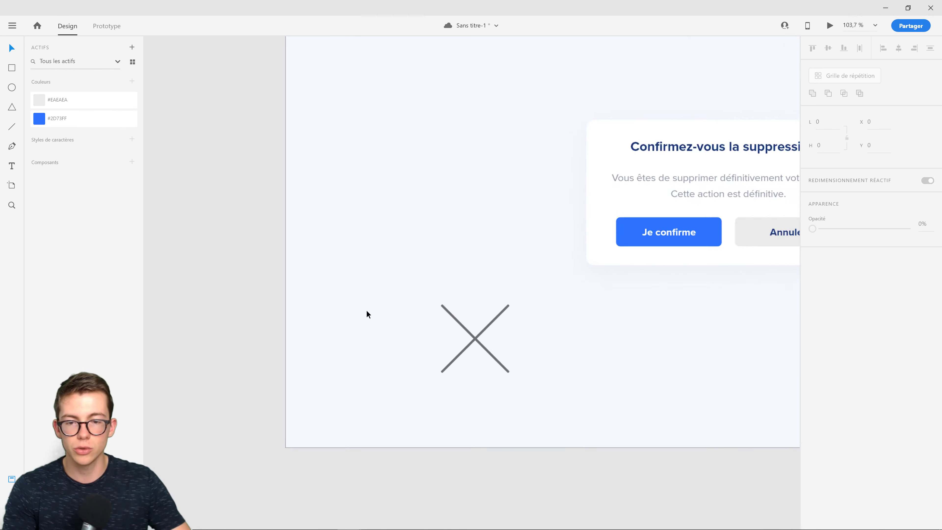
- Scale both strokes of the cross down together to about 18 by 18
{"action": "left_click", "coordinate": [531, 349]}
{"action": "left_click_drag", "start_coordinate": [449, 269], "coordinate": [663, 431]}
{"action": "left_click_drag", "start_coordinate": [578, 400], "coordinate": [490, 312]}
{"action": "left_click", "coordinate": [538, 323]}
- Duplicate the small cross and place the copy to its right at the same height
{"action": "scroll", "coordinate": [401, 324], "scroll_direction": "down", "scroll_amount": 5}
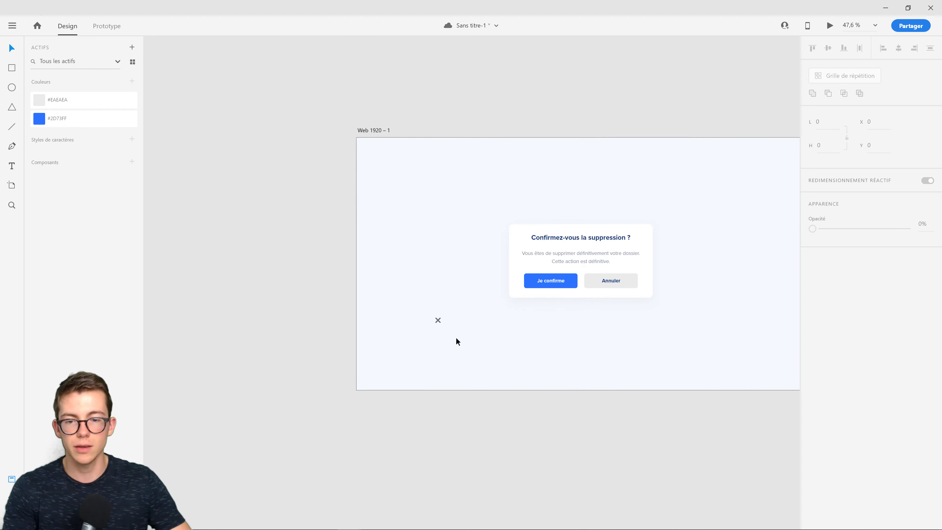
{"action": "scroll", "coordinate": [437, 303], "scroll_direction": "up", "scroll_amount": 3}
{"action": "scroll", "coordinate": [526, 318], "scroll_direction": "up", "scroll_amount": 7}
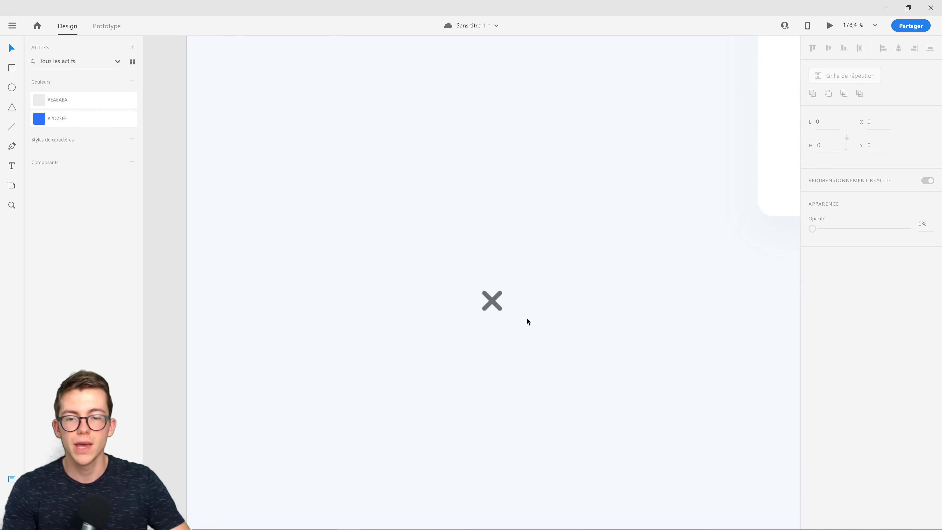
{"action": "scroll", "coordinate": [636, 308], "scroll_direction": "up", "scroll_amount": 1}
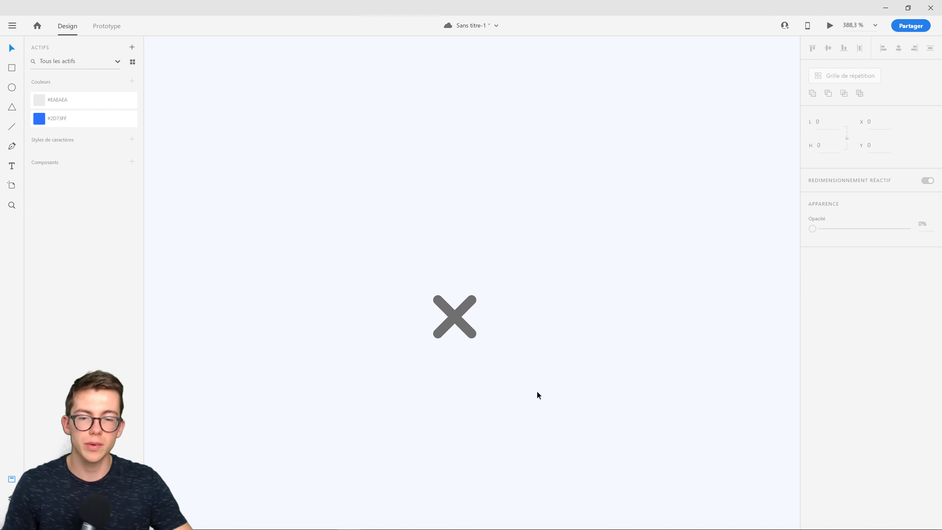
{"action": "left_click_drag", "start_coordinate": [553, 404], "coordinate": [355, 273]}
{"action": "left_click_drag", "start_coordinate": [465, 311], "coordinate": [645, 311]}
{"action": "left_click", "coordinate": [704, 317]}
- Move one stroke of the right-hand cross to the left so both strokes meet at their lower ends as a downward chevron
{"action": "scroll", "coordinate": [366, 324], "scroll_direction": "down", "scroll_amount": 2}
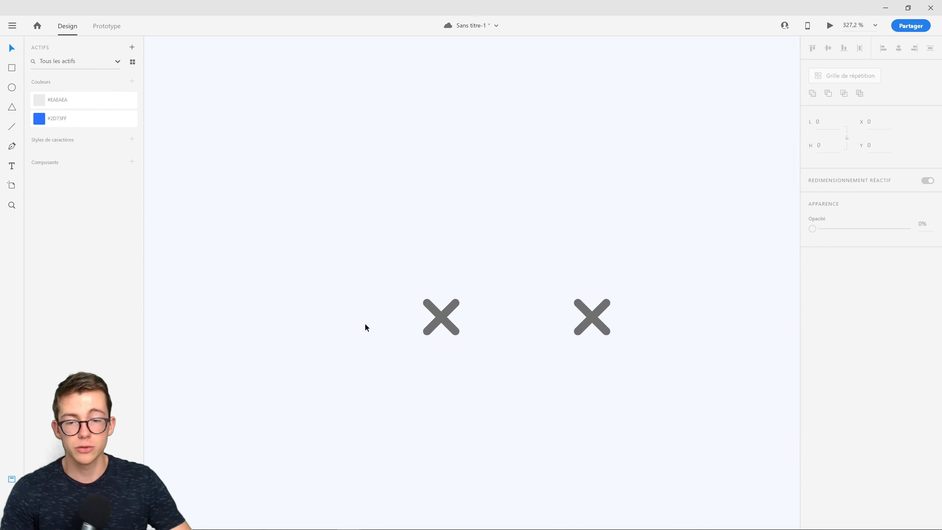
{"action": "scroll", "coordinate": [587, 305], "scroll_direction": "up", "scroll_amount": 2}
{"action": "left_click", "coordinate": [484, 322]}
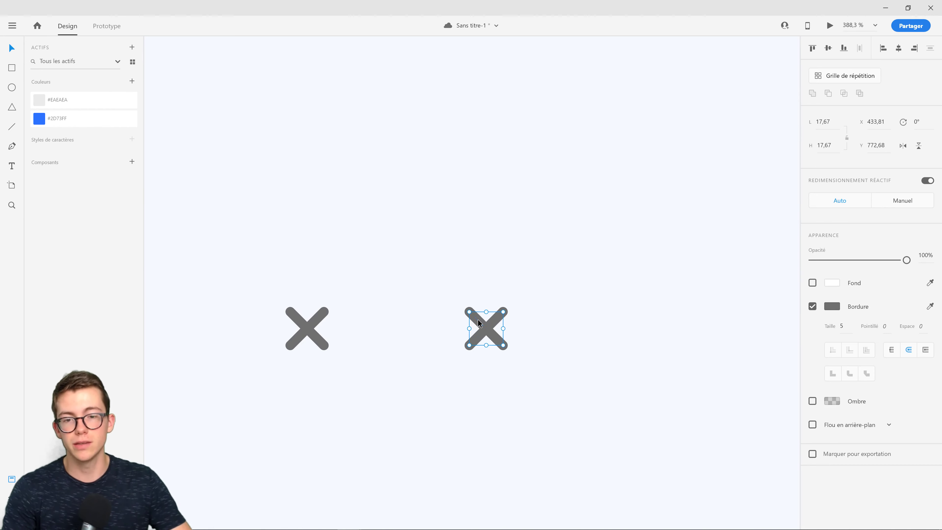
{"action": "left_click_drag", "start_coordinate": [483, 324], "coordinate": [447, 326]}
{"action": "scroll", "coordinate": [442, 335], "scroll_direction": "up", "scroll_amount": 5}
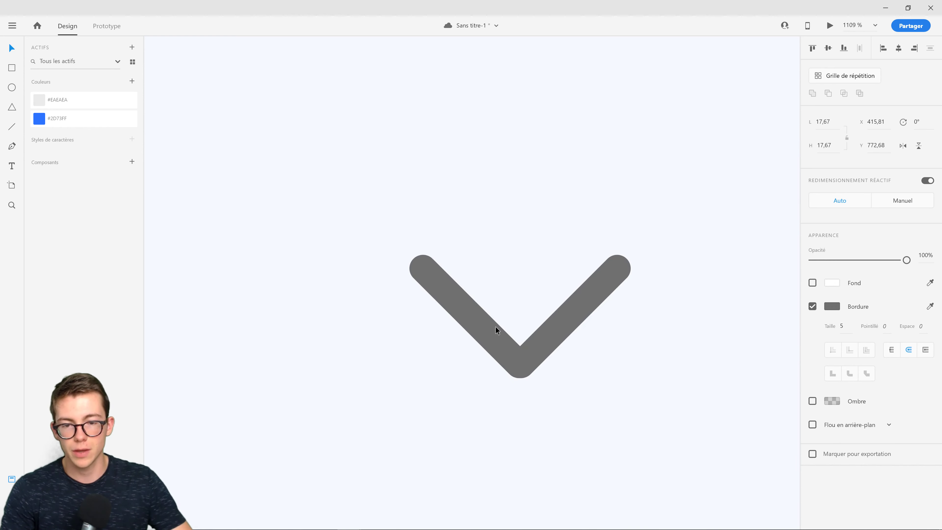
- Shorten the left stroke of the chevron from its upper end so the shape becomes a check mark
{"action": "double_click", "coordinate": [423, 269]}
{"action": "left_click_drag", "start_coordinate": [422, 270], "coordinate": [473, 320]}
{"action": "key", "text": "Escape"}
{"action": "scroll", "coordinate": [473, 321], "scroll_direction": "down", "scroll_amount": 10}
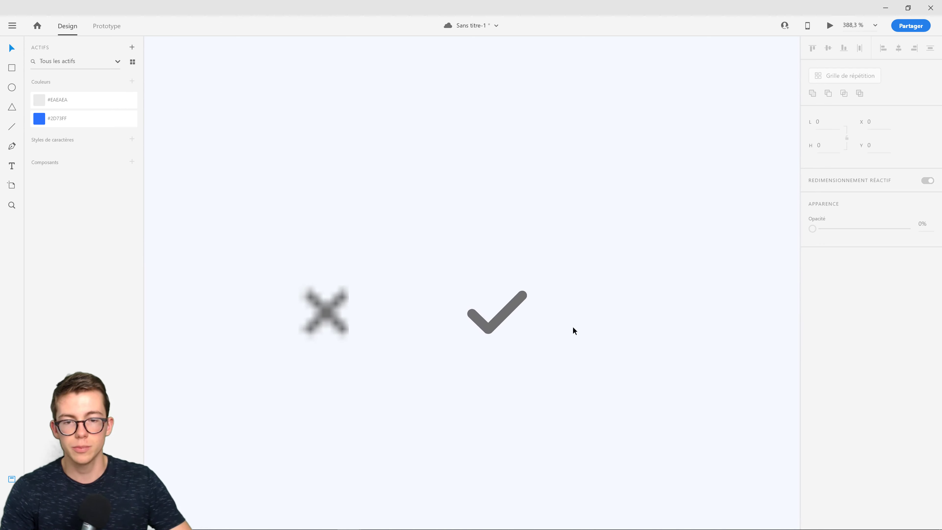
{"action": "scroll", "coordinate": [561, 348], "scroll_direction": "up", "scroll_amount": 4}
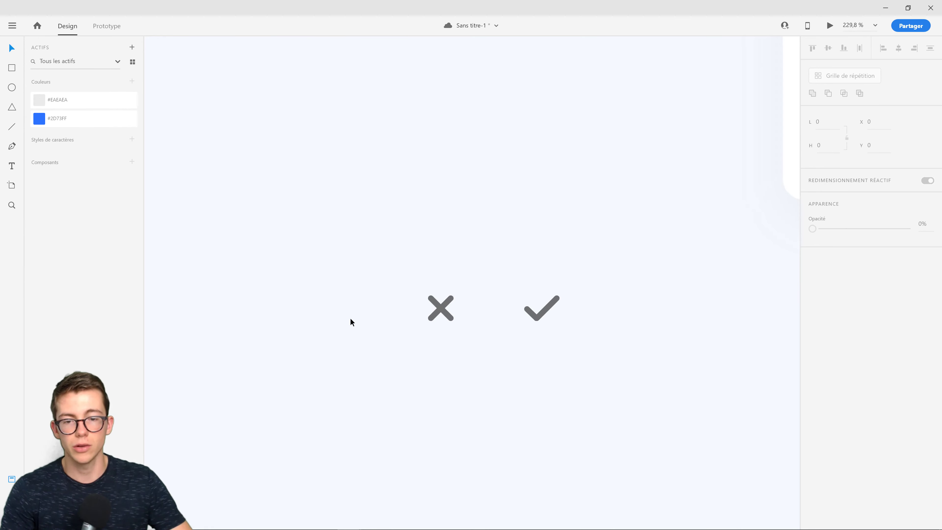
{"action": "scroll", "coordinate": [351, 320], "scroll_direction": "down", "scroll_amount": 4}
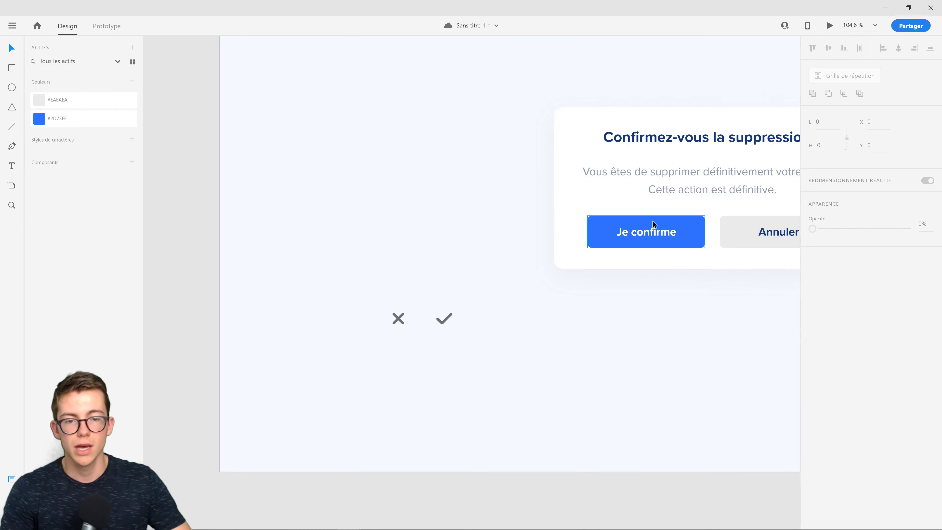
- Shift the "Je confirme" label slightly to the right inside the blue button to make room for an icon
{"action": "scroll", "coordinate": [420, 262], "scroll_direction": "down", "scroll_amount": 4}
{"action": "scroll", "coordinate": [444, 226], "scroll_direction": "up", "scroll_amount": 4}
{"action": "scroll", "coordinate": [438, 241], "scroll_direction": "up", "scroll_amount": 3}
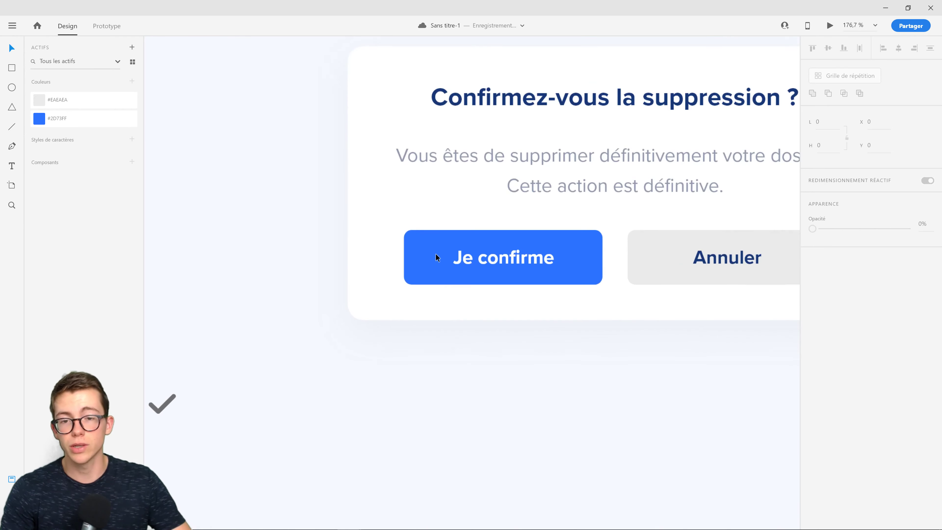
{"action": "left_click", "coordinate": [512, 260]}
{"action": "left_click_drag", "start_coordinate": [514, 261], "coordinate": [527, 261]}
- Group the two strokes of the check mark and place it left of the "Je confirme" label
{"action": "left_click_drag", "start_coordinate": [192, 372], "coordinate": [147, 425]}
{"action": "left_click", "coordinate": [256, 402]}
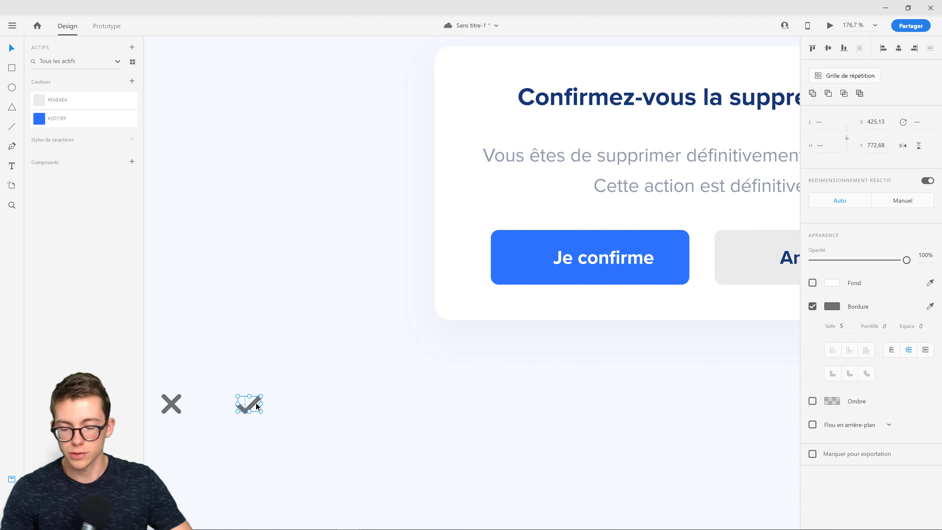
{"action": "left_click_drag", "start_coordinate": [257, 396], "coordinate": [522, 254]}
{"action": "scroll", "coordinate": [554, 254], "scroll_direction": "up", "scroll_amount": 5}
{"action": "scroll", "coordinate": [527, 252], "scroll_direction": "down", "scroll_amount": 6}
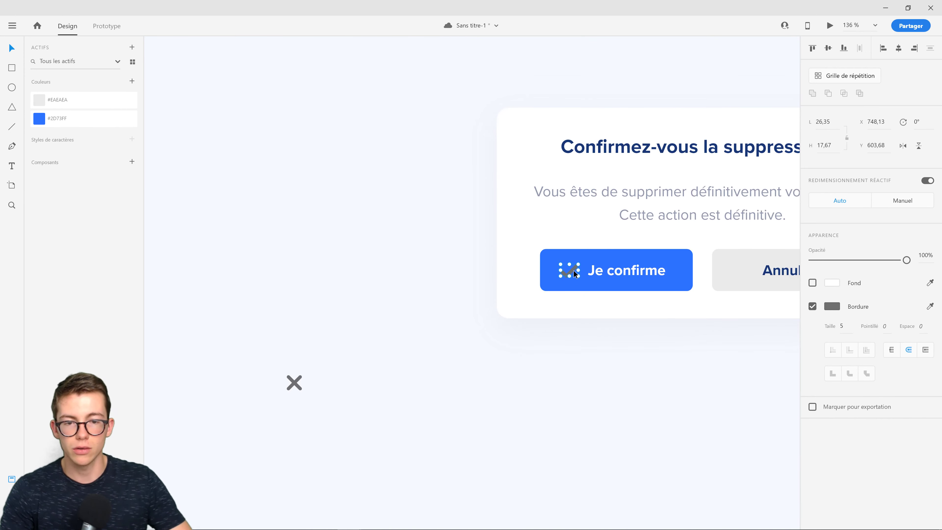
- Move the check mark back beside the cross and scale both icons down together to about 12 high
{"action": "left_click_drag", "start_coordinate": [573, 269], "coordinate": [329, 388]}
{"action": "left_click_drag", "start_coordinate": [367, 350], "coordinate": [323, 378]}
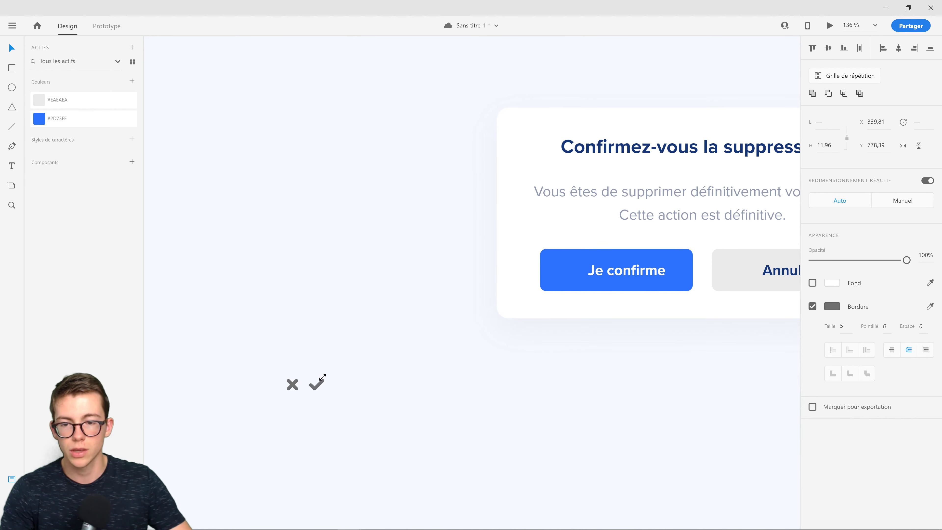
{"action": "left_click", "coordinate": [336, 408]}
- Place the reduced check mark left of the "Je confirme" label and colour its border white
{"action": "left_click", "coordinate": [319, 385]}
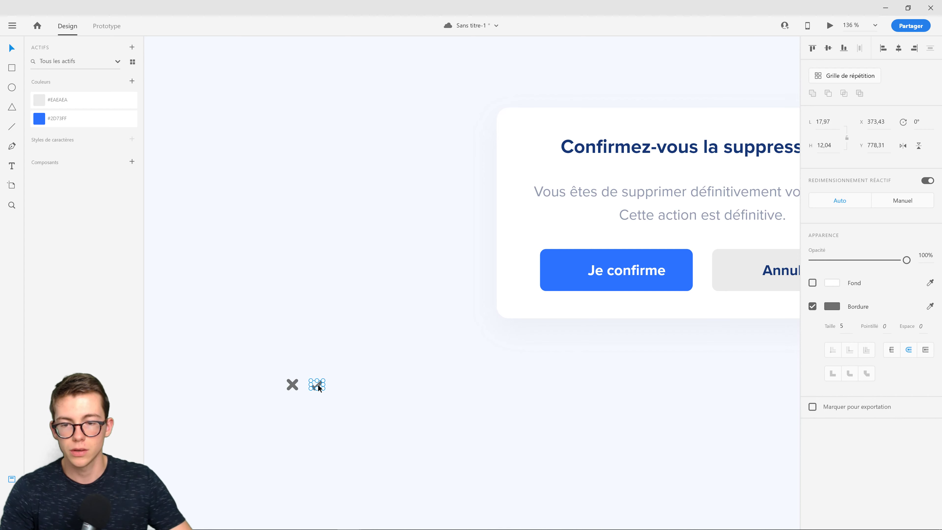
{"action": "left_click_drag", "start_coordinate": [319, 388], "coordinate": [568, 273]}
{"action": "left_click", "coordinate": [832, 307]}
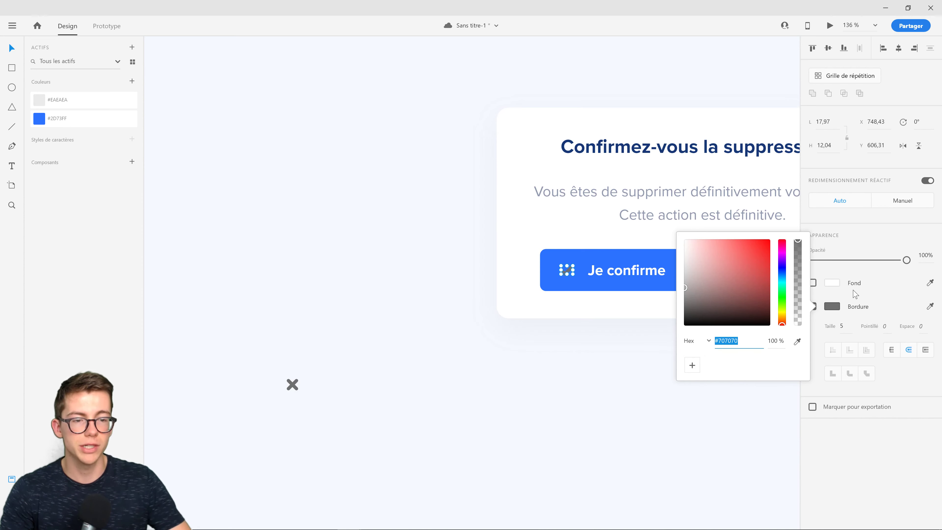
{"action": "left_click", "coordinate": [855, 294]}
{"action": "left_click", "coordinate": [826, 308]}
{"action": "left_click_drag", "start_coordinate": [685, 287], "coordinate": [610, 225]}
{"action": "left_click", "coordinate": [594, 409]}
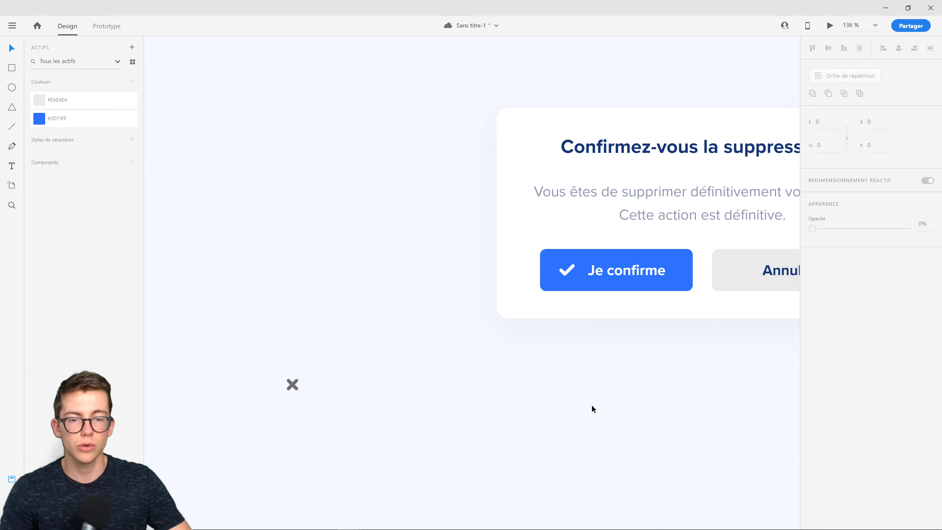
- Bring the check mark closer to the "Je confirme" label and centre both together in the blue button
{"action": "scroll", "coordinate": [619, 270], "scroll_direction": "up", "scroll_amount": 8}
{"action": "left_click", "coordinate": [473, 276]}
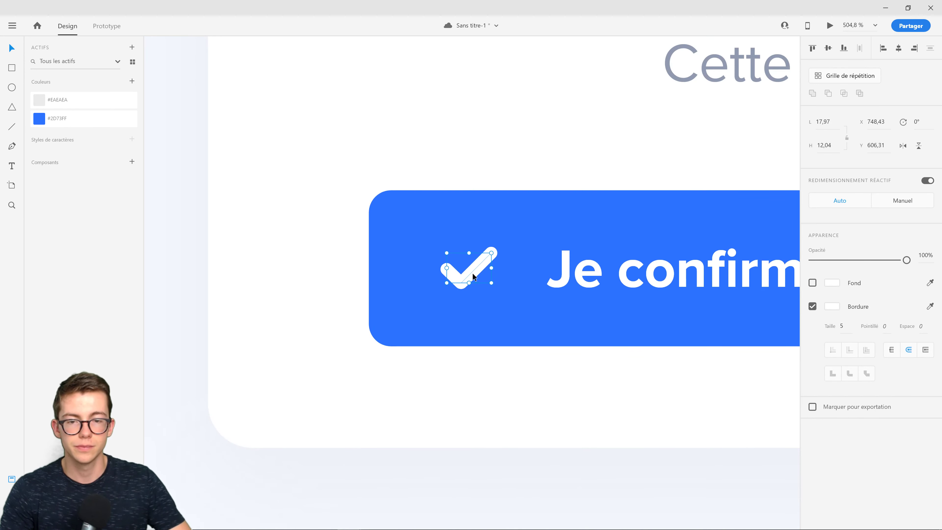
{"action": "left_click_drag", "start_coordinate": [474, 276], "coordinate": [483, 273]}
{"action": "scroll", "coordinate": [464, 295], "scroll_direction": "down", "scroll_amount": 3}
{"action": "left_click", "coordinate": [590, 283], "text": "shift"}
{"action": "left_click_drag", "start_coordinate": [590, 283], "coordinate": [560, 289]}
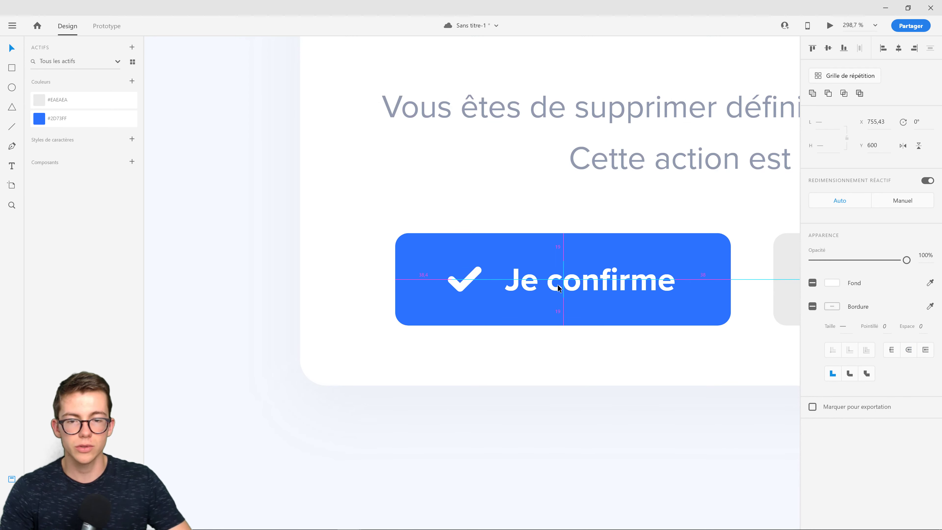
{"action": "left_click", "coordinate": [550, 428]}
- Group the two strokes of the cross and move it just below the "Annuler" button
{"action": "scroll", "coordinate": [395, 393], "scroll_direction": "down", "scroll_amount": 4}
{"action": "scroll", "coordinate": [564, 330], "scroll_direction": "down", "scroll_amount": 3}
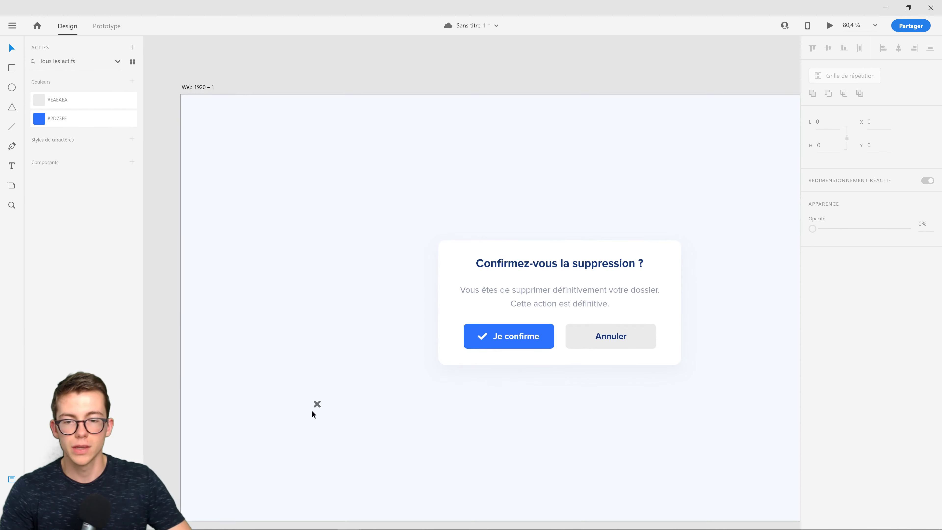
{"action": "left_click_drag", "start_coordinate": [297, 382], "coordinate": [337, 426]}
{"action": "scroll", "coordinate": [318, 405], "scroll_direction": "up", "scroll_amount": 4}
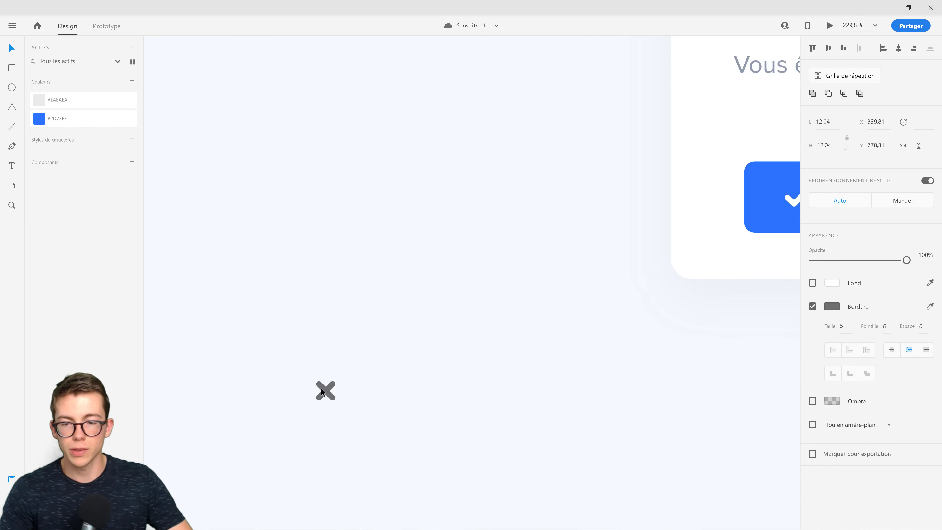
{"action": "left_click_drag", "start_coordinate": [321, 392], "coordinate": [584, 392]}
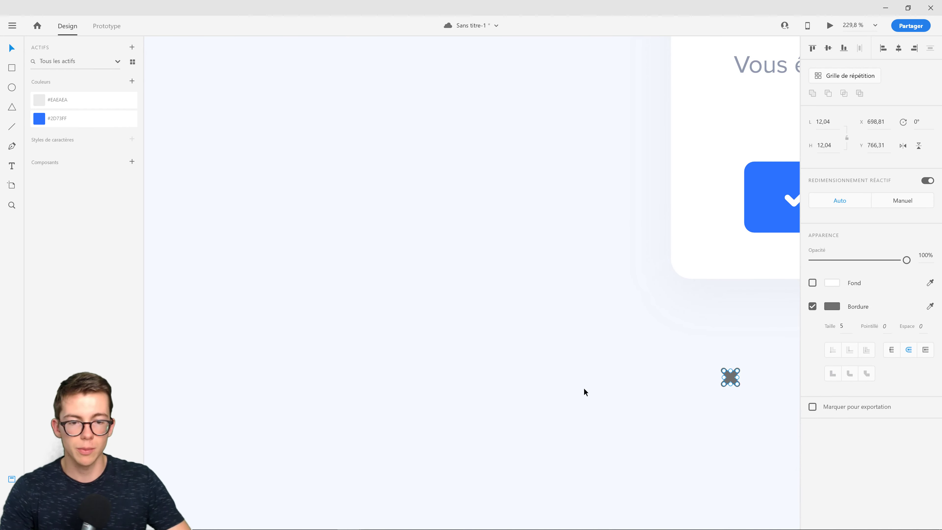
{"action": "scroll", "coordinate": [641, 370], "scroll_direction": "down", "scroll_amount": 4}
{"action": "scroll", "coordinate": [362, 393], "scroll_direction": "up", "scroll_amount": 2}
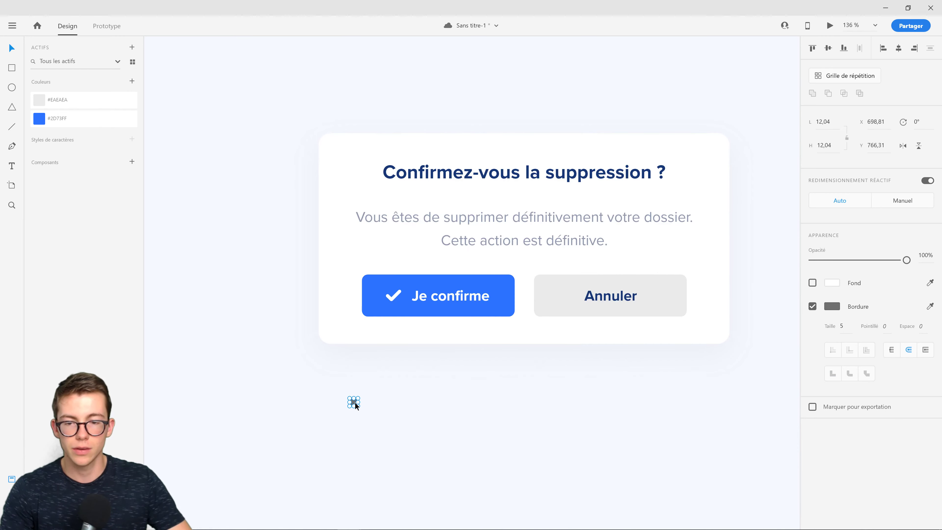
{"action": "left_click_drag", "start_coordinate": [355, 402], "coordinate": [569, 350]}
- Shift the "Annuler" label to the right and place the cross to its left in the grey button
{"action": "scroll", "coordinate": [611, 303], "scroll_direction": "up", "scroll_amount": 2}
{"action": "left_click", "coordinate": [611, 305]}
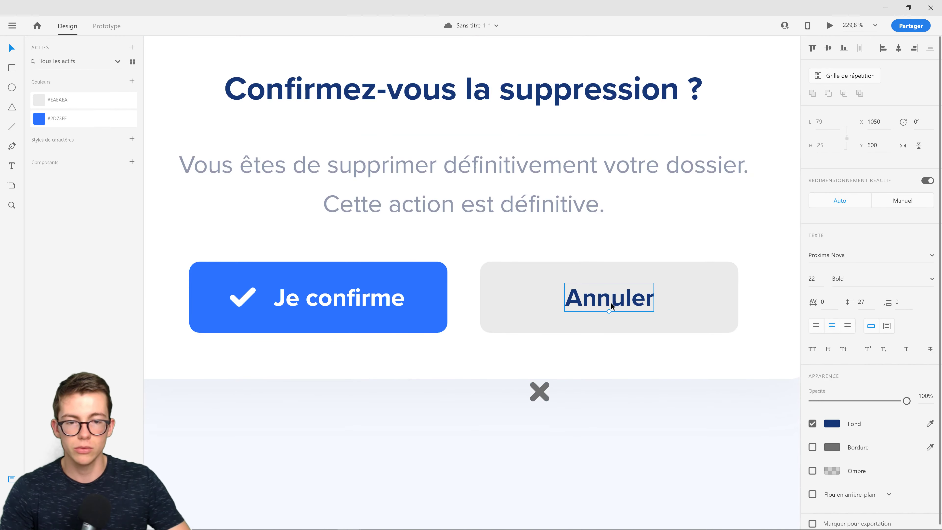
{"action": "left_click_drag", "start_coordinate": [611, 305], "coordinate": [641, 305]}
{"action": "left_click", "coordinate": [540, 391]}
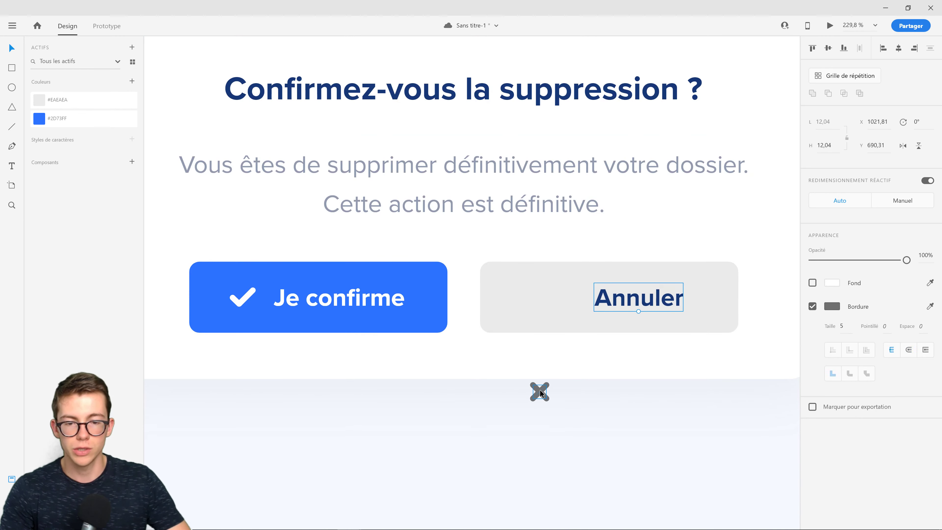
{"action": "left_click_drag", "start_coordinate": [540, 390], "coordinate": [567, 296]}
- Centre the cross and the "Annuler" label together within the grey button
{"action": "left_click", "coordinate": [613, 303], "text": "shift"}
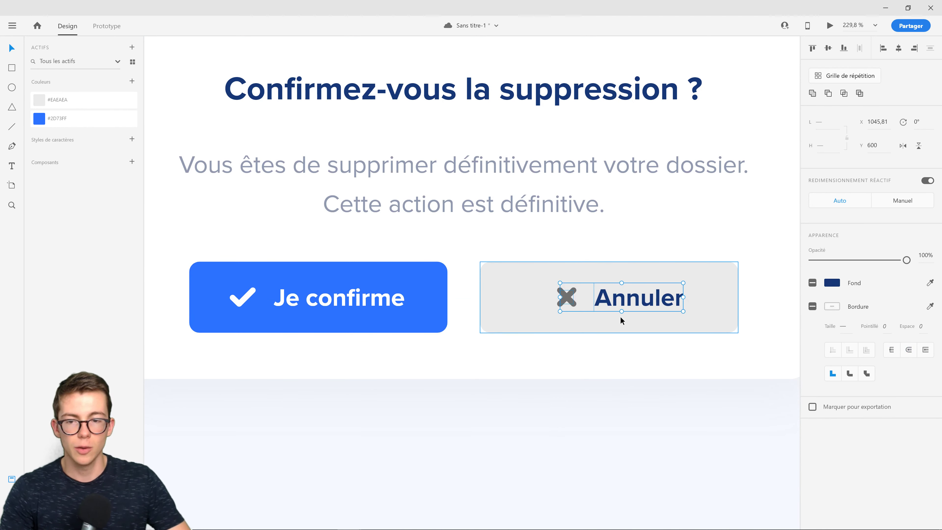
{"action": "mouse_move", "coordinate": [648, 304]}
{"action": "left_mouse_down"}
{"action": "mouse_move", "coordinate": [656, 302]}
{"action": "mouse_move", "coordinate": [637, 305]}
{"action": "left_mouse_up"}
{"action": "left_click", "coordinate": [620, 397]}
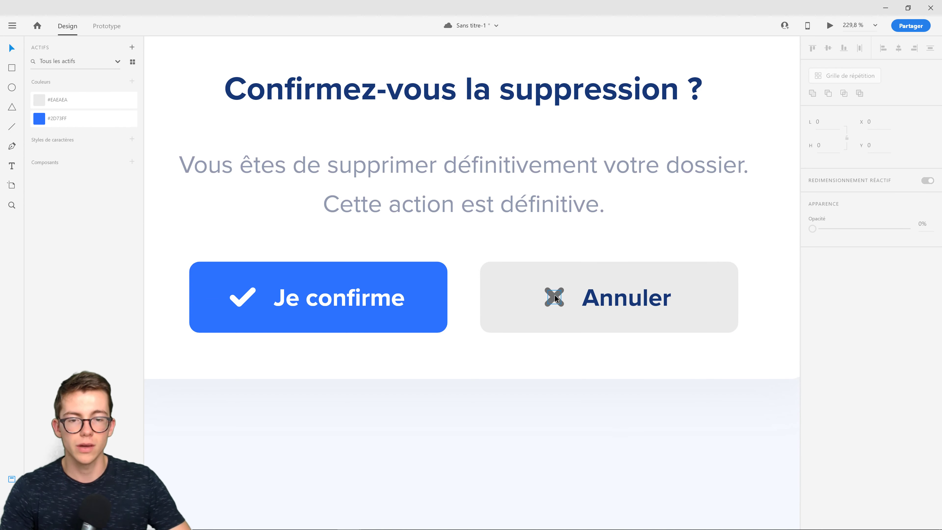
- Colour the border of the cross with the dark blue sampled from the "Annuler" label
{"action": "left_click", "coordinate": [554, 296]}
{"action": "left_click", "coordinate": [833, 307]}
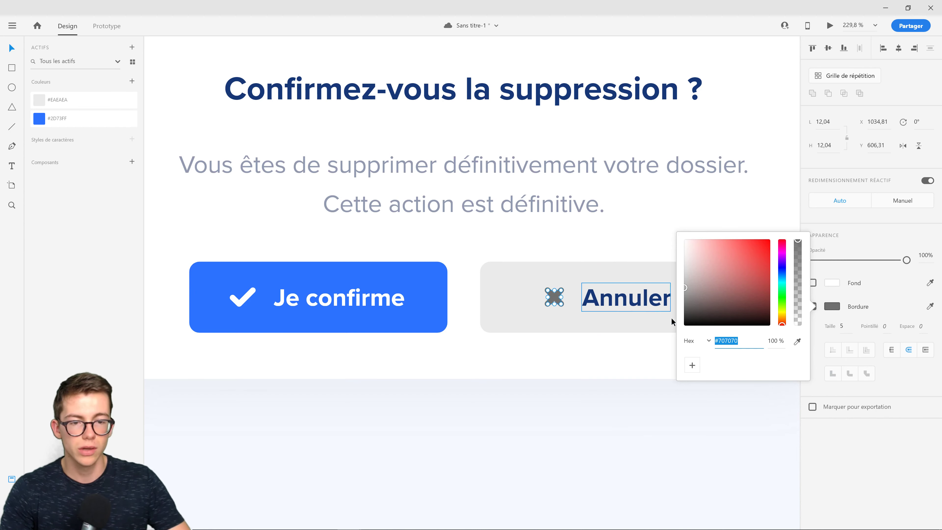
{"action": "left_click", "coordinate": [798, 341]}
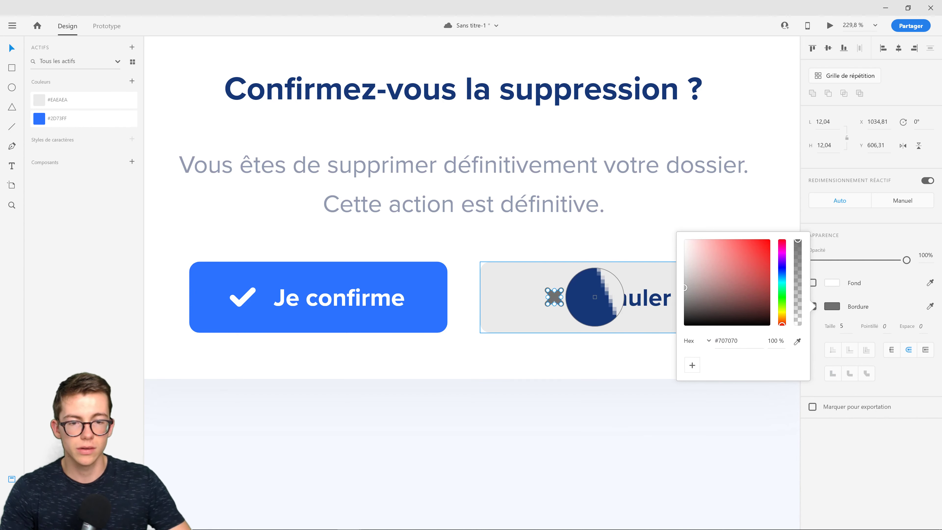
{"action": "left_click", "coordinate": [596, 297]}
{"action": "left_click", "coordinate": [586, 389]}
{"action": "scroll", "coordinate": [586, 389], "scroll_direction": "down", "scroll_amount": 4}
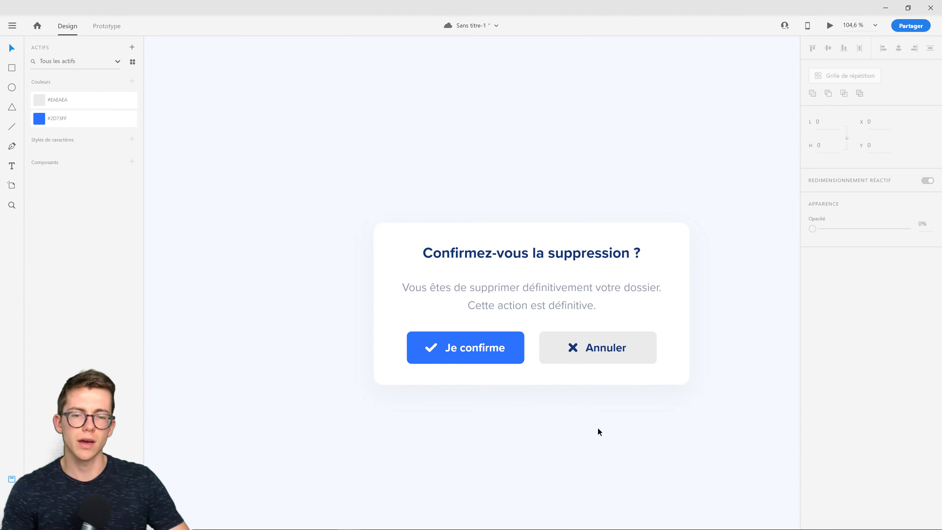
- Select the cross and the check mark together and reduce their border size to 4, and further to 3
{"action": "scroll", "coordinate": [569, 349], "scroll_direction": "up", "scroll_amount": 5}
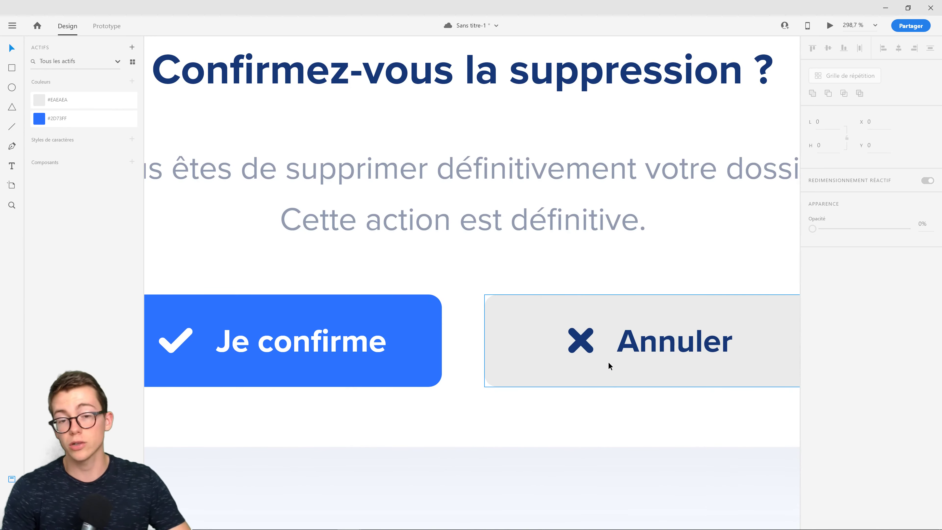
{"action": "scroll", "coordinate": [609, 337], "scroll_direction": "up", "scroll_amount": 4}
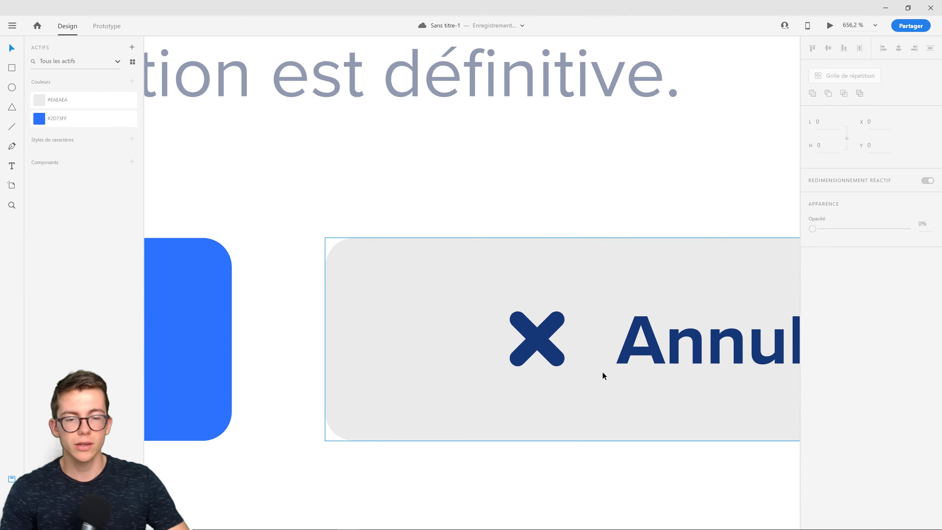
{"action": "left_click", "coordinate": [541, 338]}
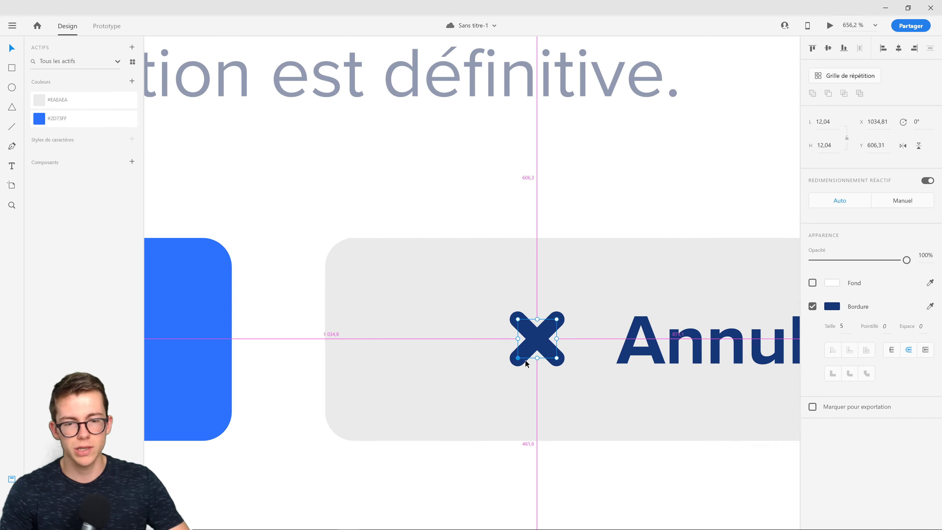
{"action": "scroll", "coordinate": [557, 367], "scroll_direction": "down", "scroll_amount": 5}
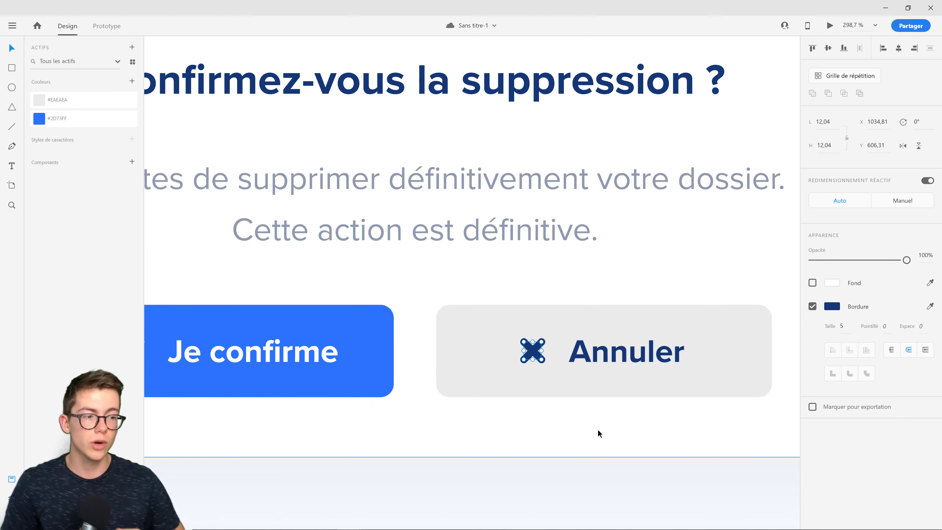
{"action": "scroll", "coordinate": [518, 343], "scroll_direction": "up", "scroll_amount": 3}
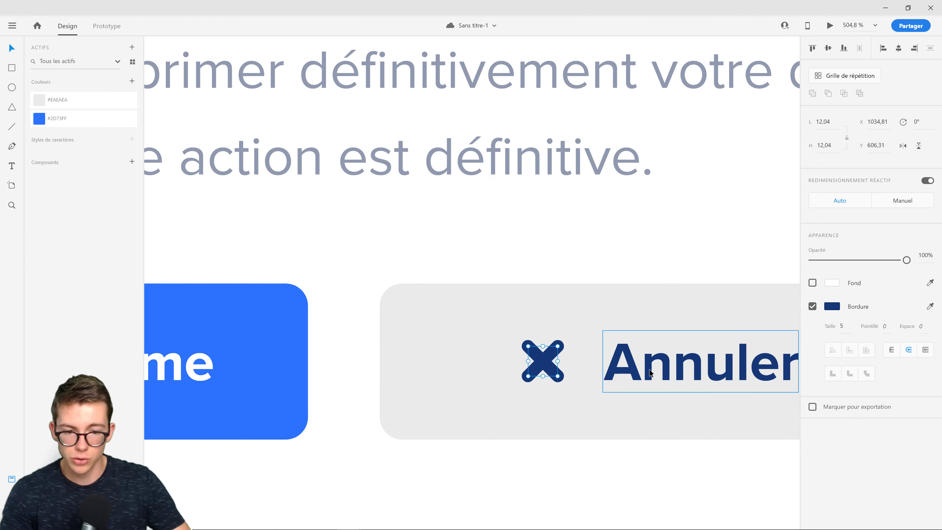
{"action": "scroll", "coordinate": [560, 372], "scroll_direction": "down", "scroll_amount": 3}
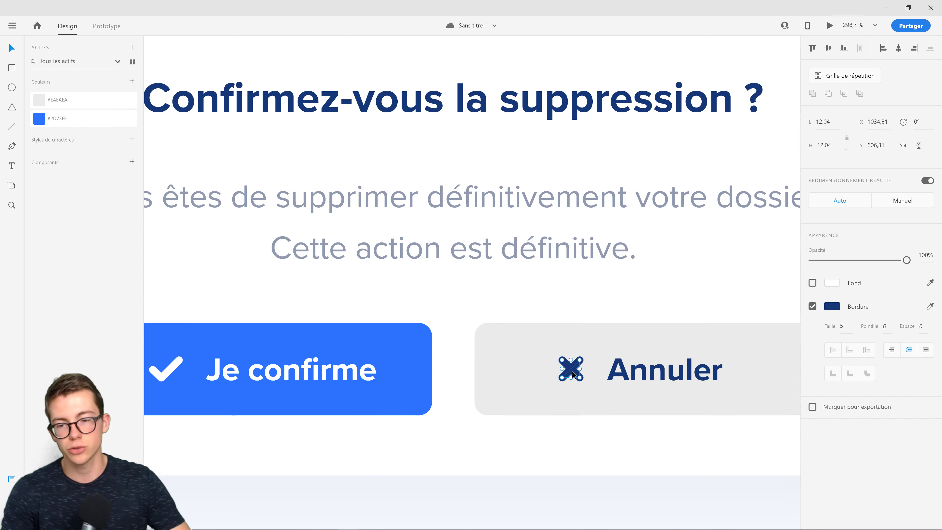
{"action": "left_click", "coordinate": [170, 375], "text": "shift"}
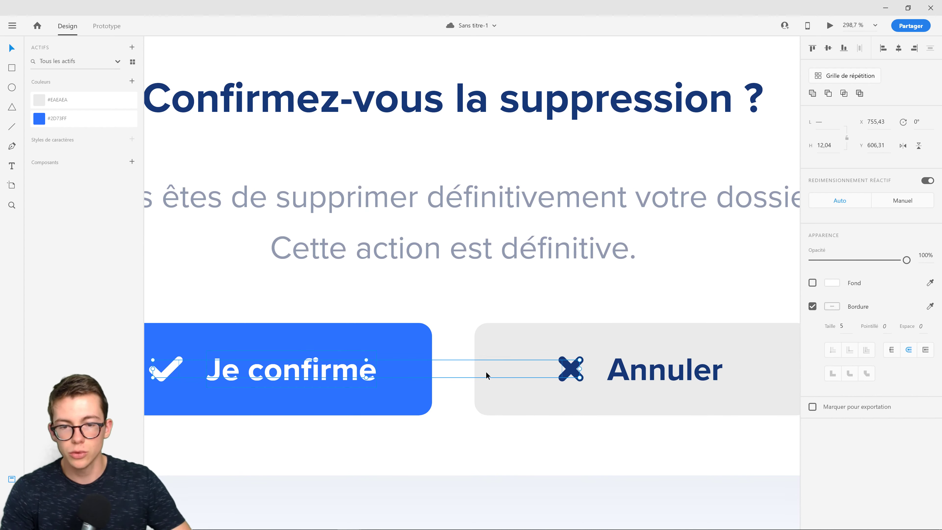
{"action": "left_click", "coordinate": [841, 326]}
{"action": "type", "text": "4"}
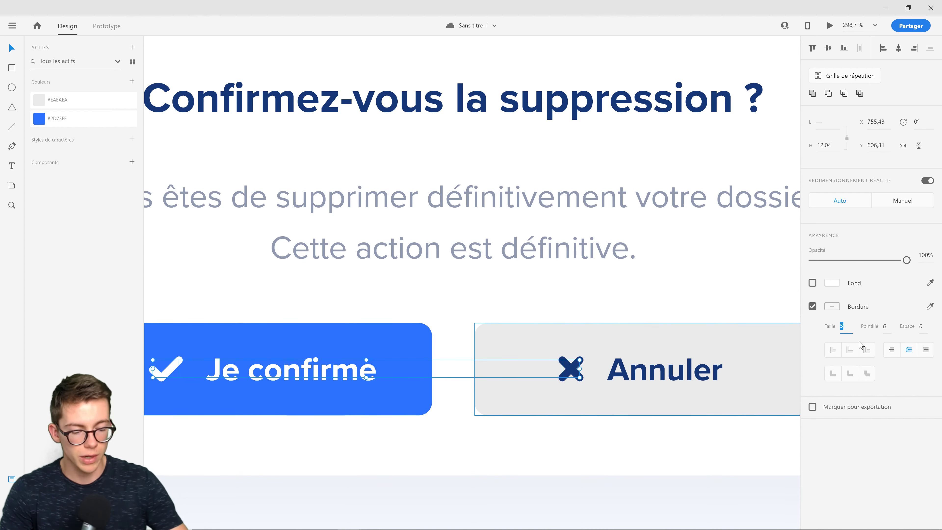
{"action": "key", "text": "Return"}
{"action": "key", "text": "Down"}
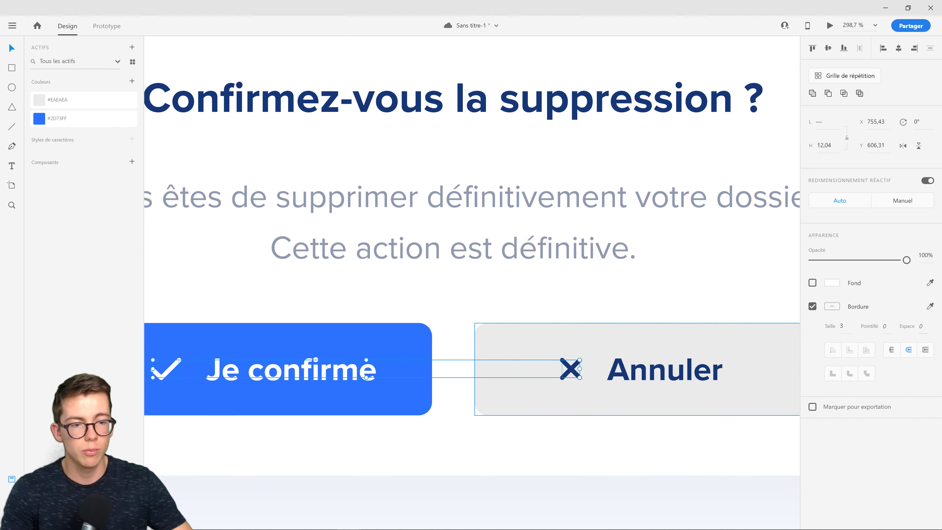
- Set the border size of both button icons to 3,5
{"action": "left_click", "coordinate": [842, 326]}
{"action": "type", "text": "3,5"}
{"action": "key", "text": "Return"}
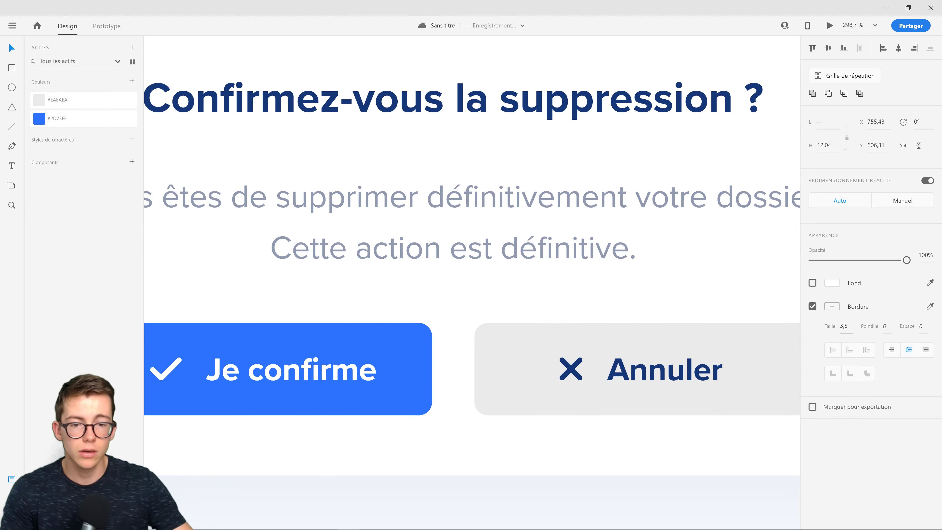
{"action": "scroll", "coordinate": [512, 381], "scroll_direction": "down", "scroll_amount": 5}
{"action": "left_click", "coordinate": [580, 461]}
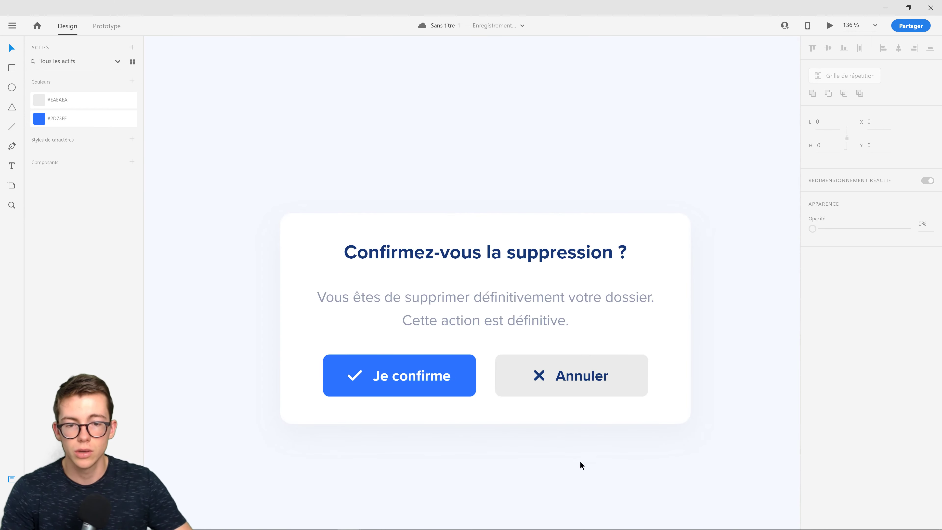
{"action": "scroll", "coordinate": [457, 382], "scroll_direction": "up", "scroll_amount": 3}
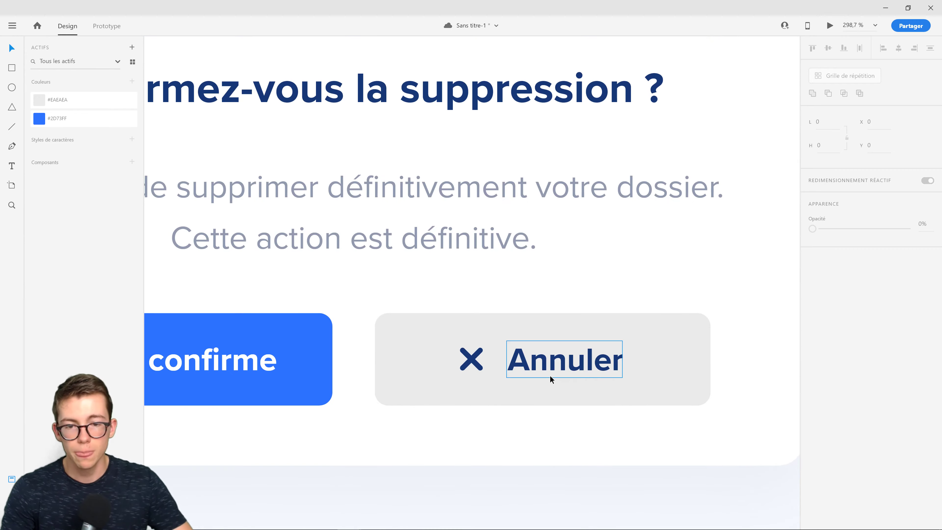
- Shift the cross icon slightly closer to the "Annuler" label, to X 1039,81
{"action": "scroll", "coordinate": [594, 373], "scroll_direction": "down", "scroll_amount": 3}
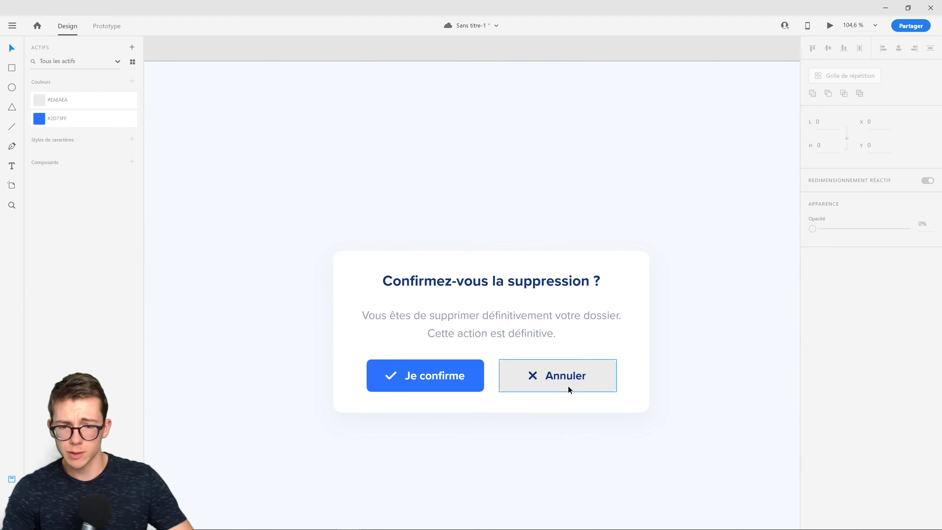
{"action": "scroll", "coordinate": [579, 382], "scroll_direction": "up", "scroll_amount": 3}
{"action": "scroll", "coordinate": [481, 355], "scroll_direction": "up", "scroll_amount": 2}
{"action": "left_click", "coordinate": [470, 346]}
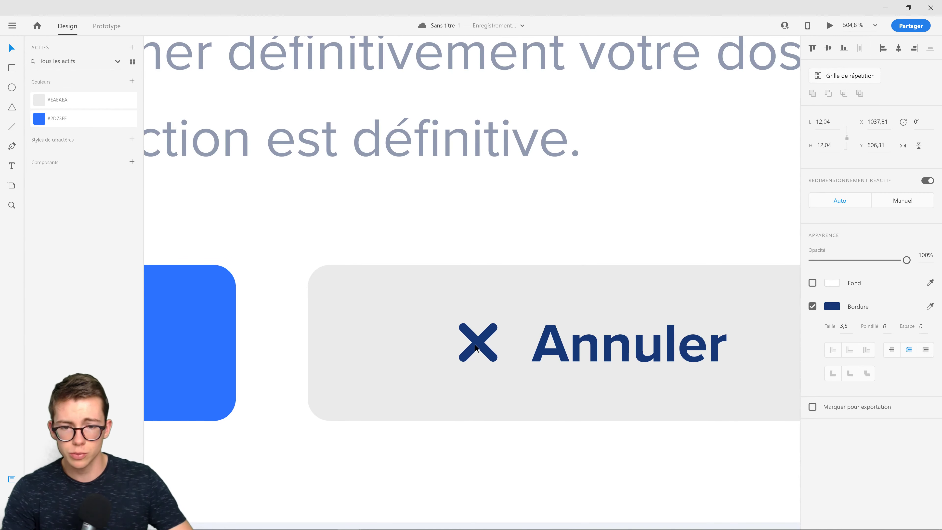
- Move the whole check mark closer to the "Je confirme" label, to X 762,43
{"action": "scroll", "coordinate": [680, 387], "scroll_direction": "down", "scroll_amount": 3}
{"action": "scroll", "coordinate": [357, 376], "scroll_direction": "up", "scroll_amount": 3}
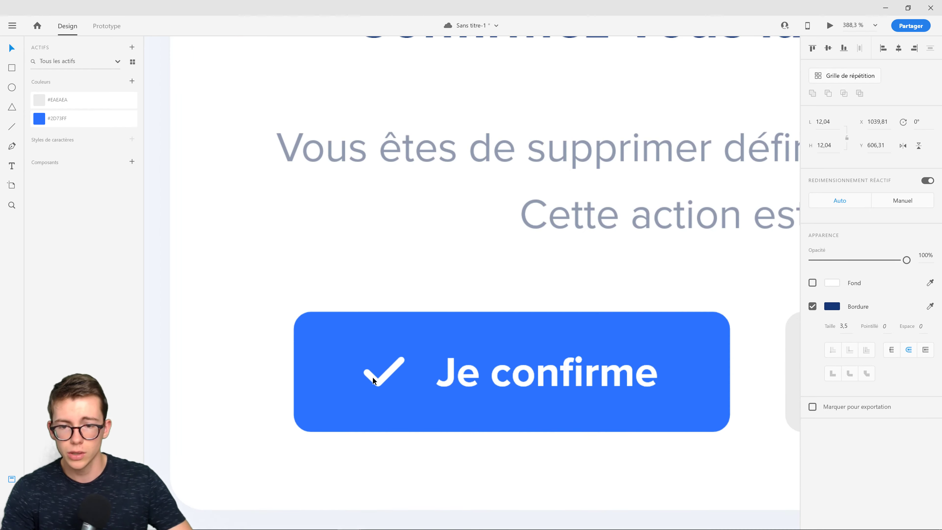
{"action": "left_click", "coordinate": [389, 377]}
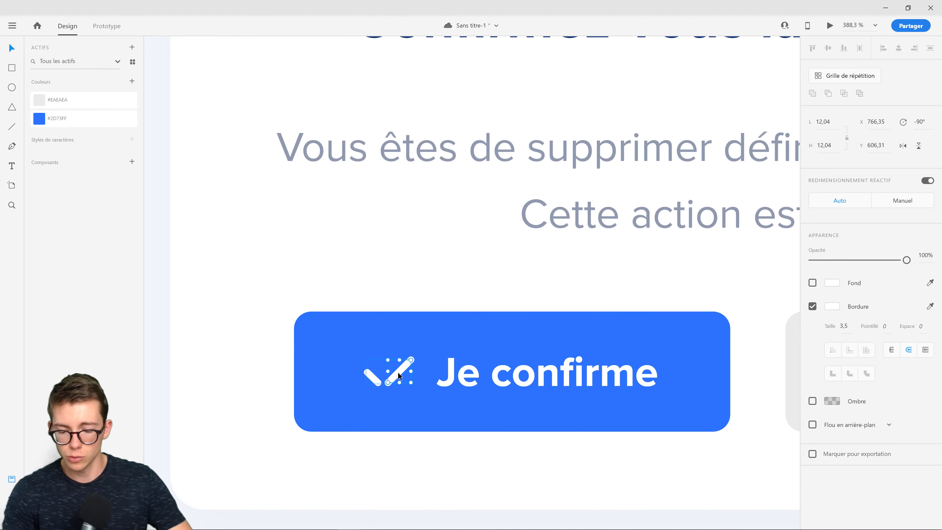
{"action": "left_click", "coordinate": [379, 407]}
{"action": "left_click", "coordinate": [378, 383]}
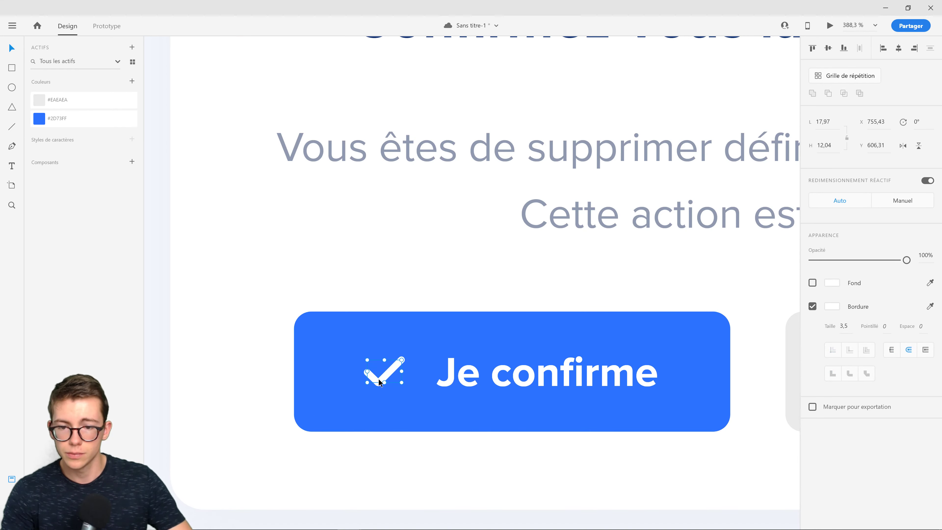
{"action": "scroll", "coordinate": [373, 402], "scroll_direction": "down", "scroll_amount": 3}
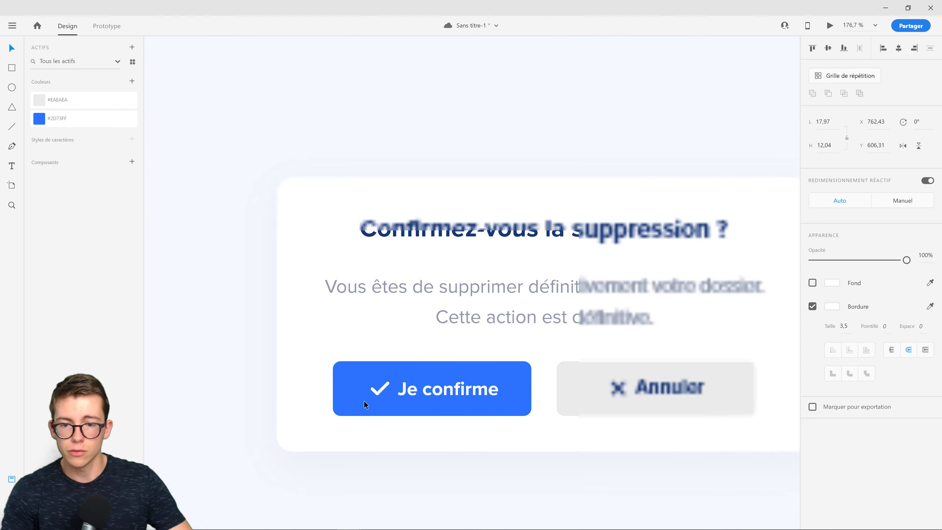
{"action": "scroll", "coordinate": [435, 400], "scroll_direction": "down", "scroll_amount": 5}
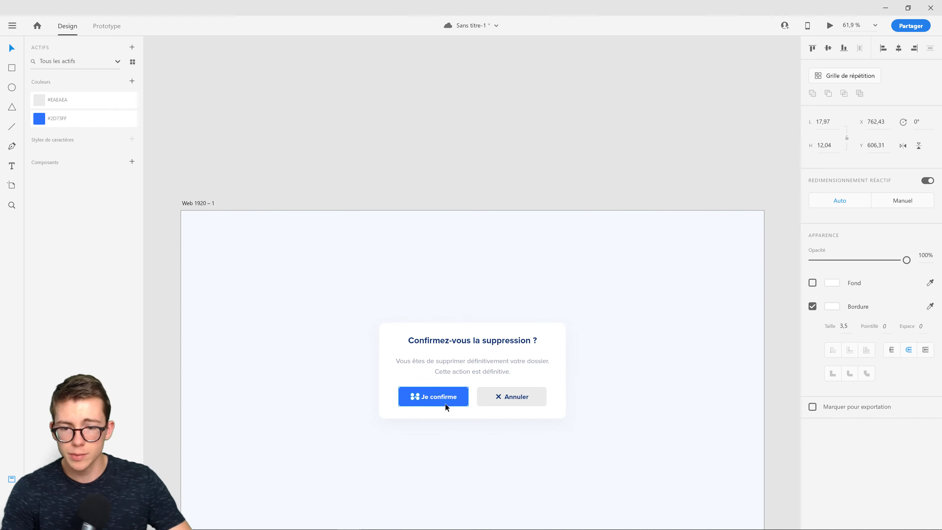
- Select the check mark and the "Je confirme" label together and re-centre them within the blue button
{"action": "scroll", "coordinate": [418, 404], "scroll_direction": "up", "scroll_amount": 5}
{"action": "scroll", "coordinate": [434, 384], "scroll_direction": "up", "scroll_amount": 4}
{"action": "scroll", "coordinate": [419, 386], "scroll_direction": "down", "scroll_amount": 3}
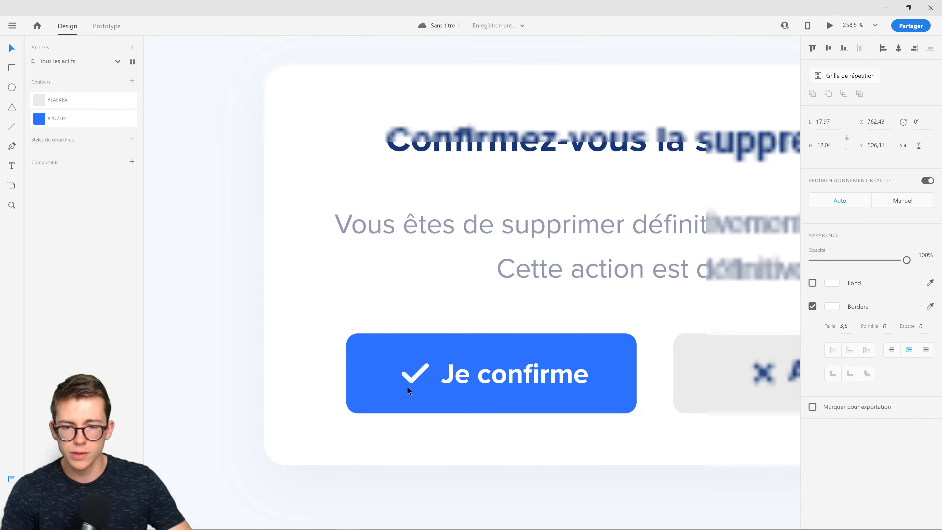
{"action": "left_click", "coordinate": [482, 376]}
{"action": "left_click", "coordinate": [412, 380], "text": "shift"}
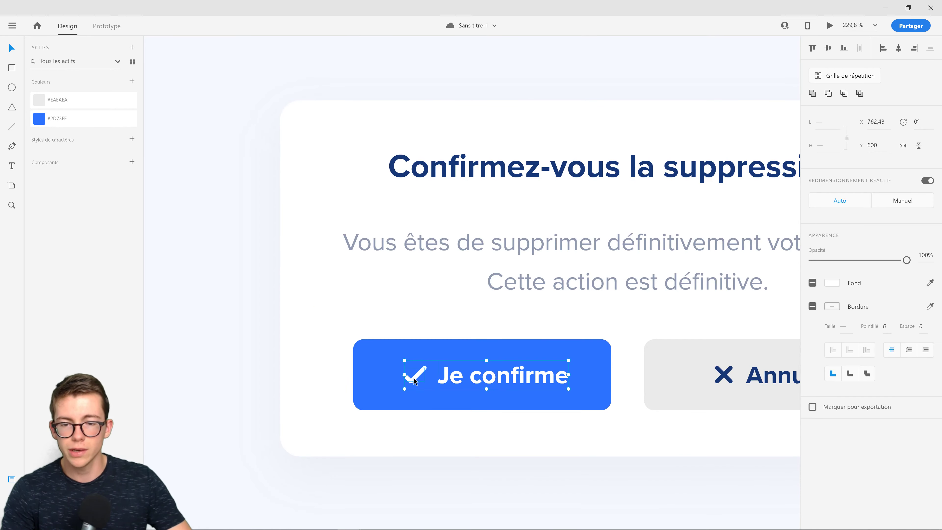
{"action": "left_click_drag", "start_coordinate": [465, 379], "coordinate": [461, 378]}
- Select the cross and the "Annuler" label together and re-centre them within the grey button
{"action": "scroll", "coordinate": [343, 406], "scroll_direction": "down", "scroll_amount": 2}
{"action": "scroll", "coordinate": [562, 399], "scroll_direction": "up", "scroll_amount": 2}
{"action": "left_click", "coordinate": [634, 383]}
{"action": "left_click", "coordinate": [575, 384], "text": "shift"}
{"action": "left_click_drag", "start_coordinate": [645, 381], "coordinate": [641, 382]}
{"action": "left_click", "coordinate": [652, 315]}
- Clear the selection, preview the finished pop-up design, and close the preview
{"action": "scroll", "coordinate": [515, 374], "scroll_direction": "down", "scroll_amount": 1}
{"action": "scroll", "coordinate": [515, 374], "scroll_direction": "down", "scroll_amount": 5}
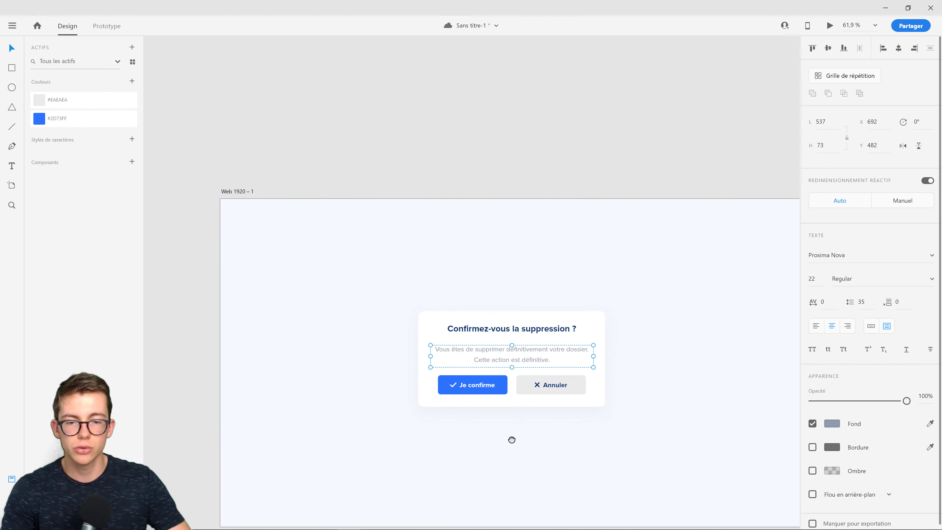
{"action": "left_click", "coordinate": [507, 354]}
{"action": "scroll", "coordinate": [507, 354], "scroll_direction": "up", "scroll_amount": 1}
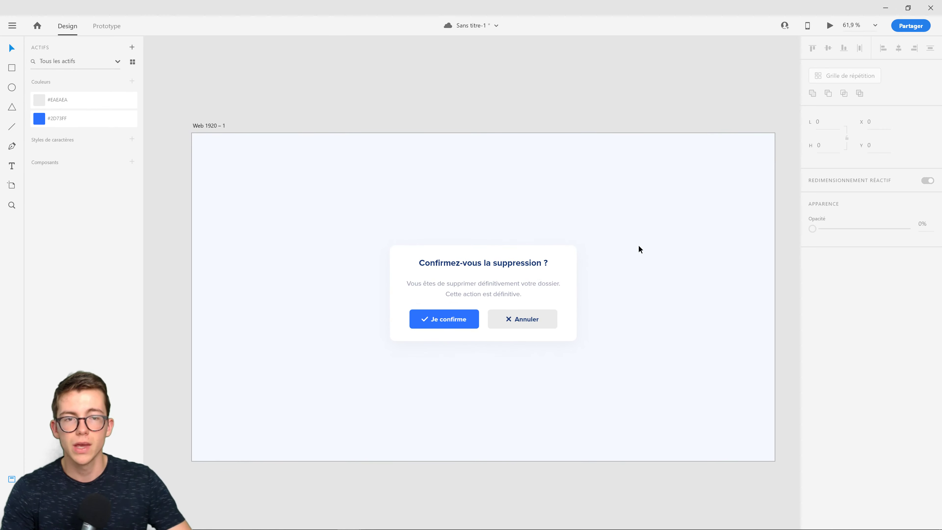
{"action": "left_click", "coordinate": [834, 26]}
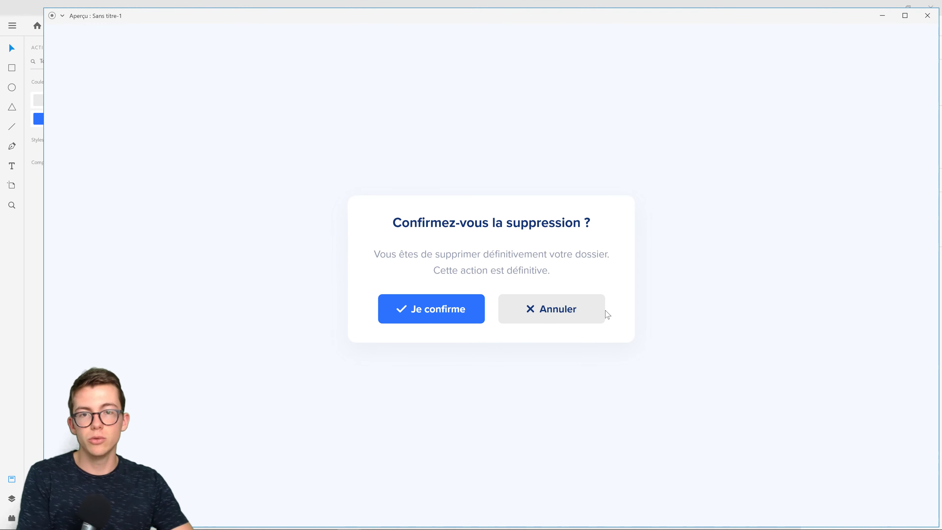
{"action": "left_click", "coordinate": [928, 15]}
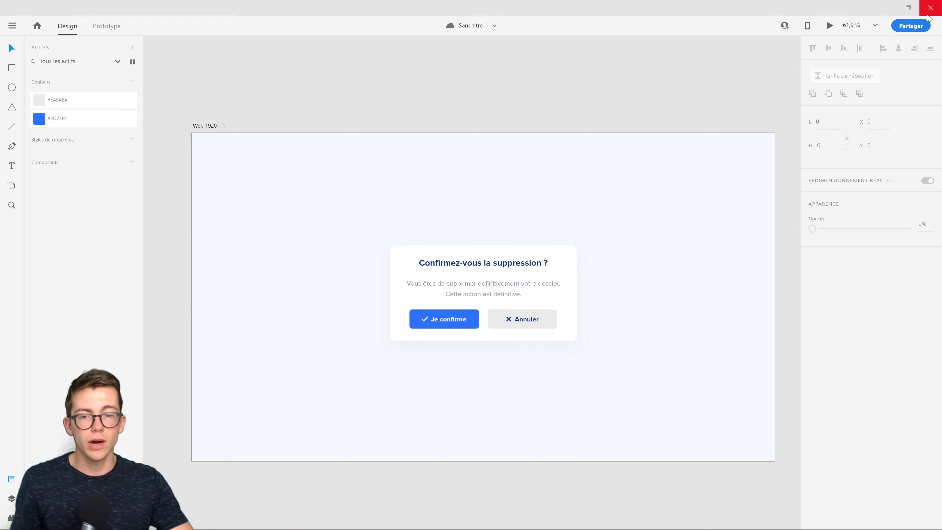
- Move the two-line description text of the pop-up slightly up, to Y 475
{"action": "scroll", "coordinate": [445, 286], "scroll_direction": "up", "scroll_amount": 3}
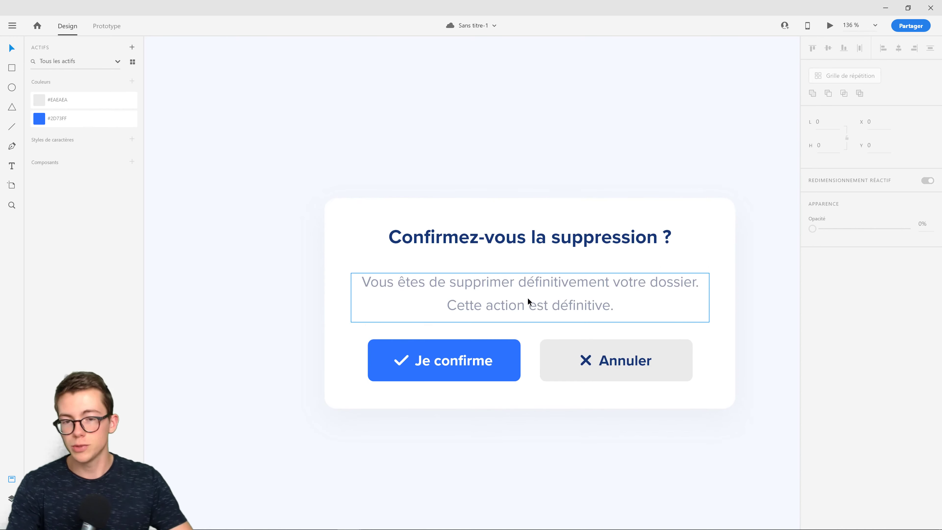
{"action": "left_click_drag", "start_coordinate": [528, 299], "coordinate": [531, 294]}
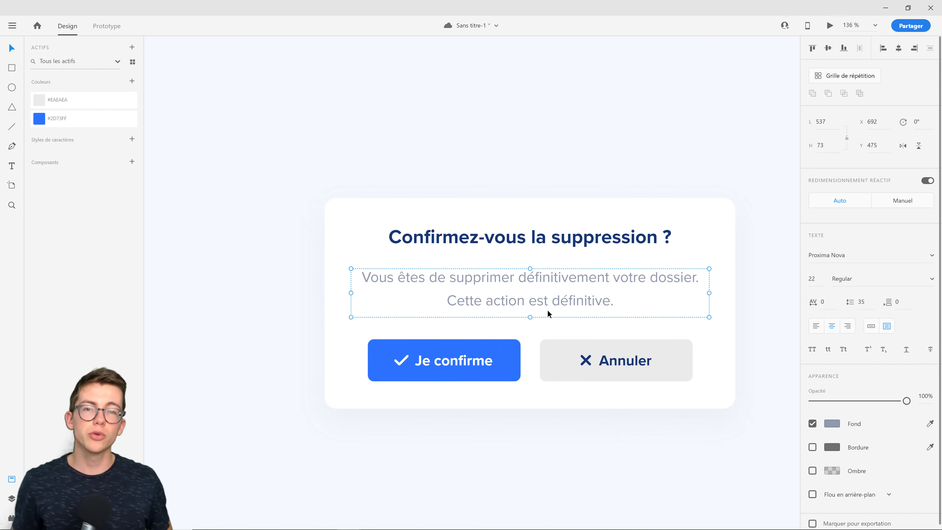